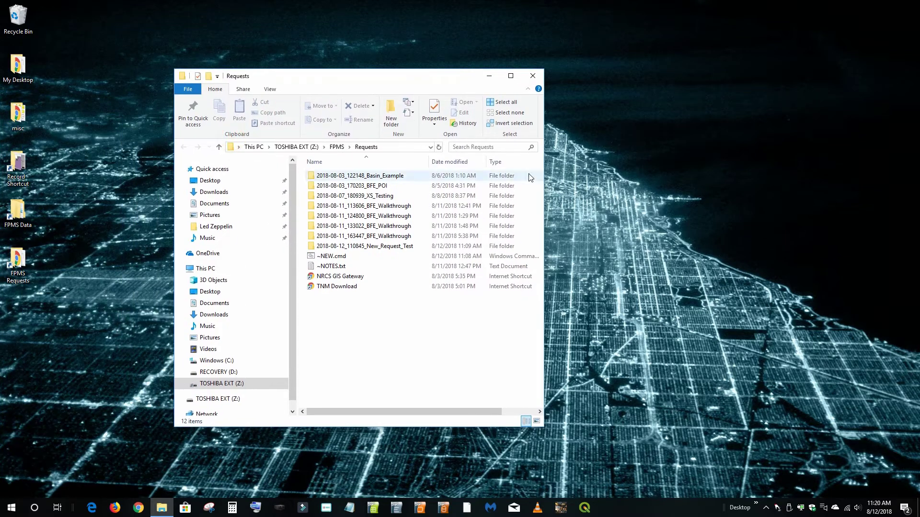
Step: Widen the Requests folder window and view the contents of the ~NEW.cmd script in Notepad
drag(544, 171, 779, 172)
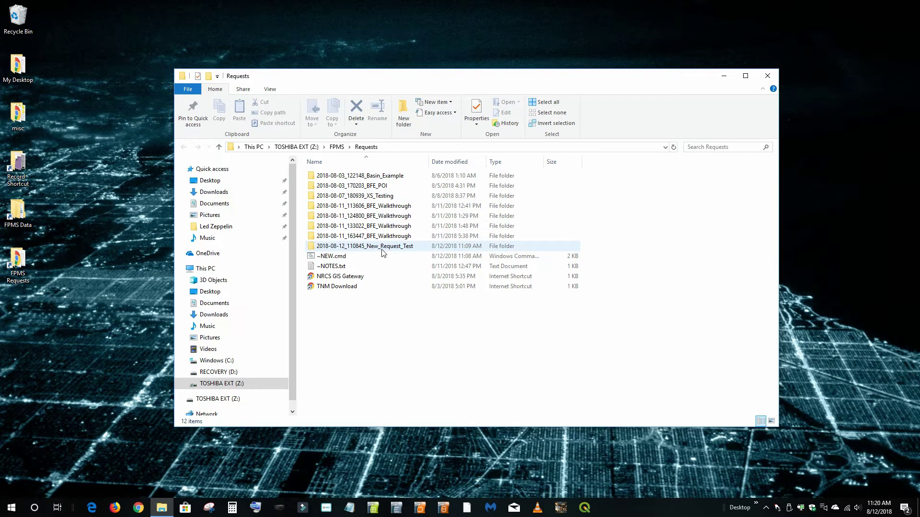
right_click(339, 259)
click(353, 275)
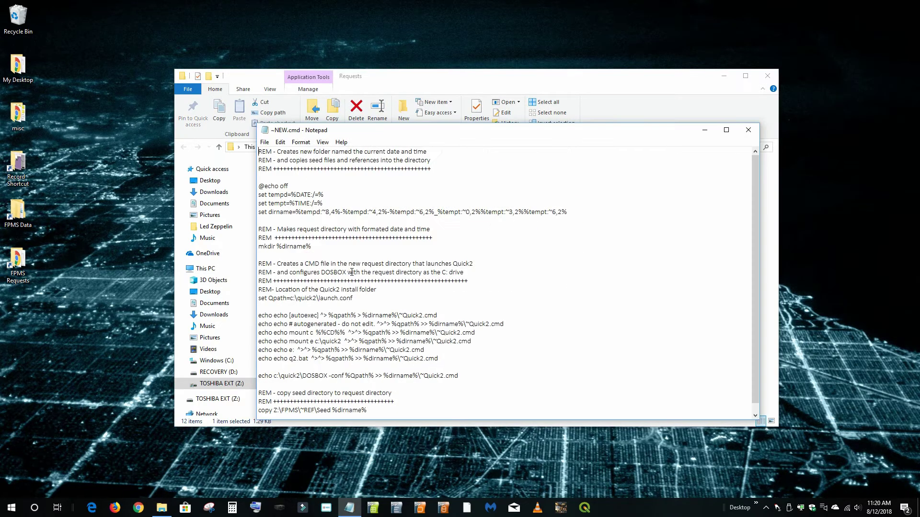
scroll(398, 220, down, 1)
scroll(406, 224, up, 1)
click(748, 129)
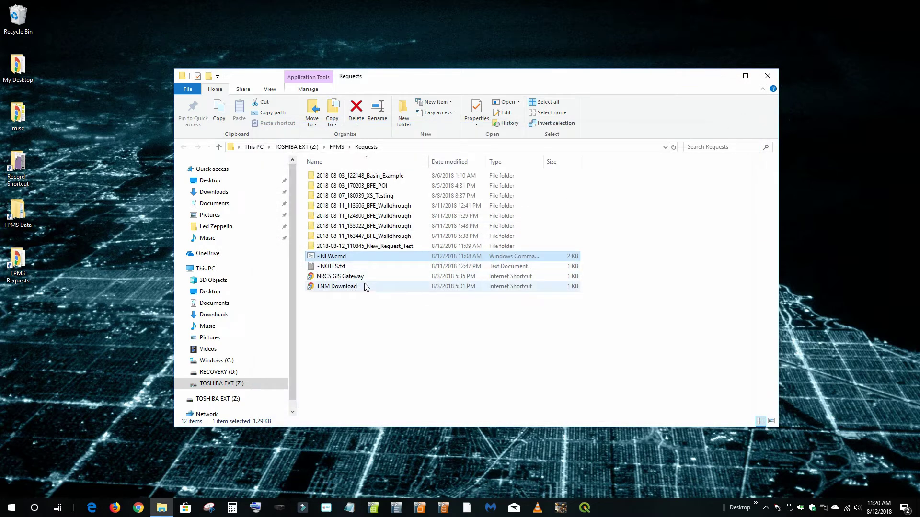
Step: Run ~NEW.cmd to create a new request folder and open that folder's seed.qgs project in QGIS
double_click(334, 257)
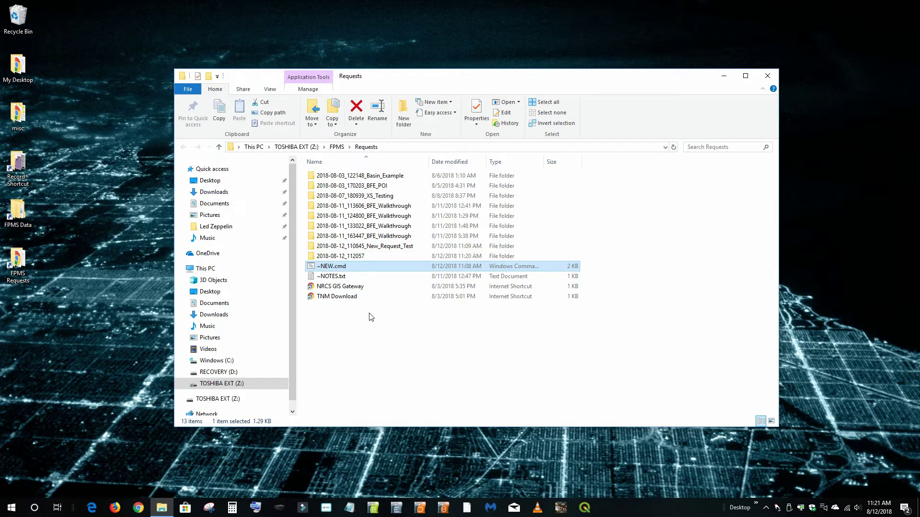
double_click(355, 256)
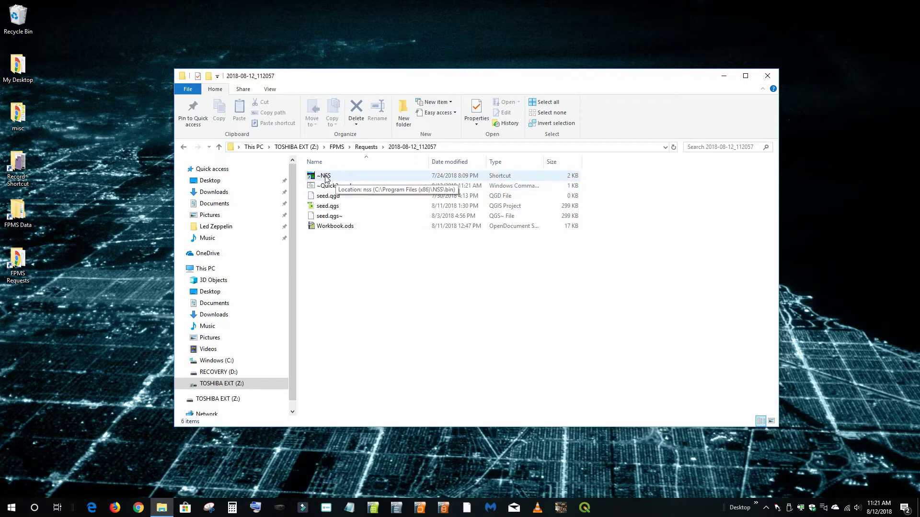
drag(440, 85, 459, 58)
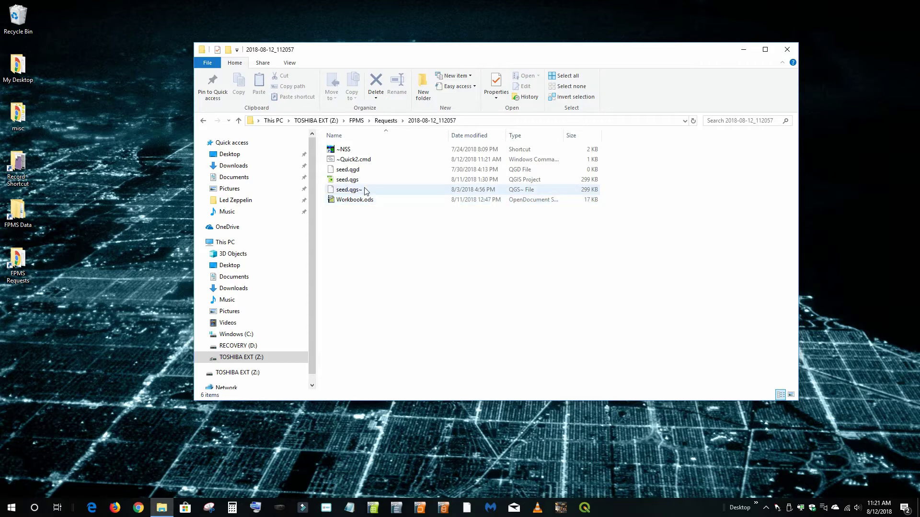
click(342, 181)
double_click(342, 181)
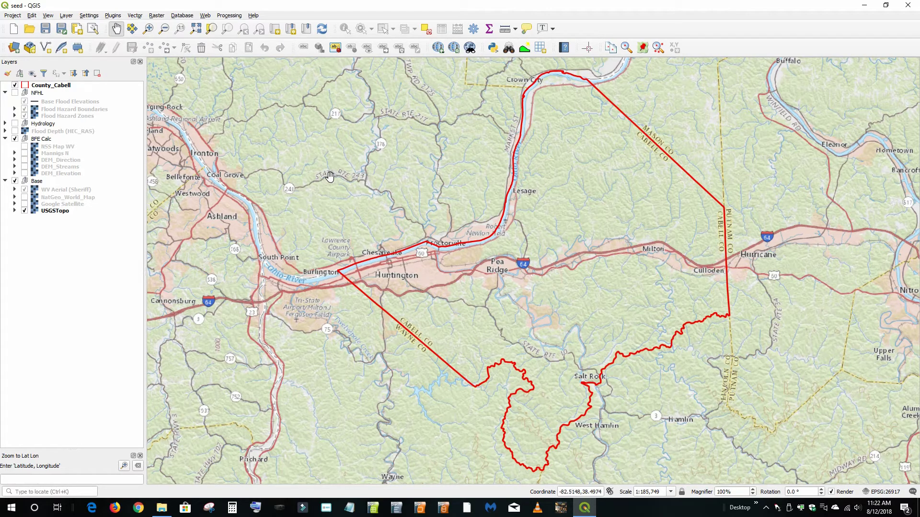
click(13, 15)
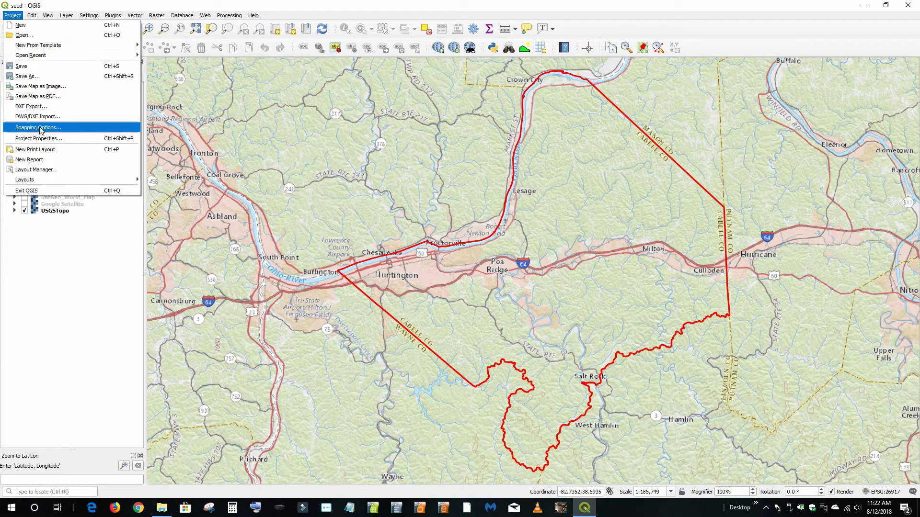
mouse_move(113, 15)
click(323, 11)
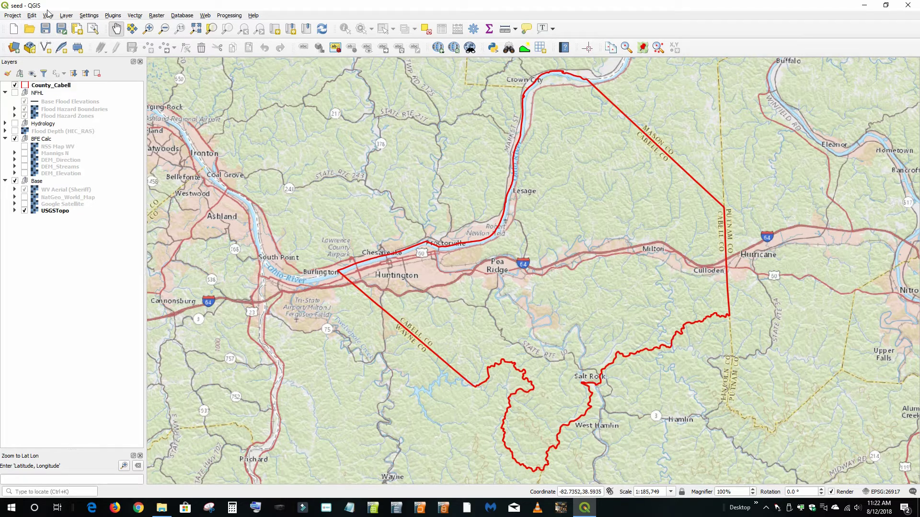
Step: Add the sample shapefile POI-001.shp from Z:\FPMS\~REF\Data as a layer and make its point visible on the map
click(66, 16)
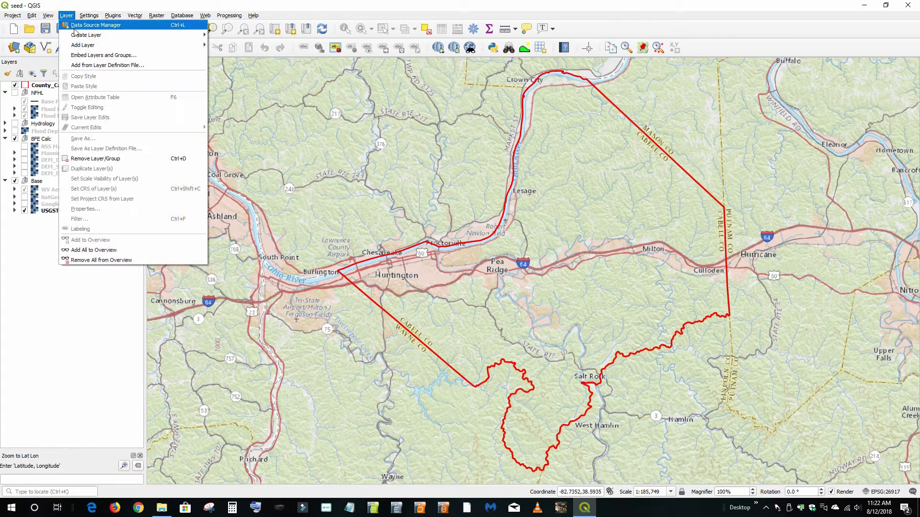
click(73, 26)
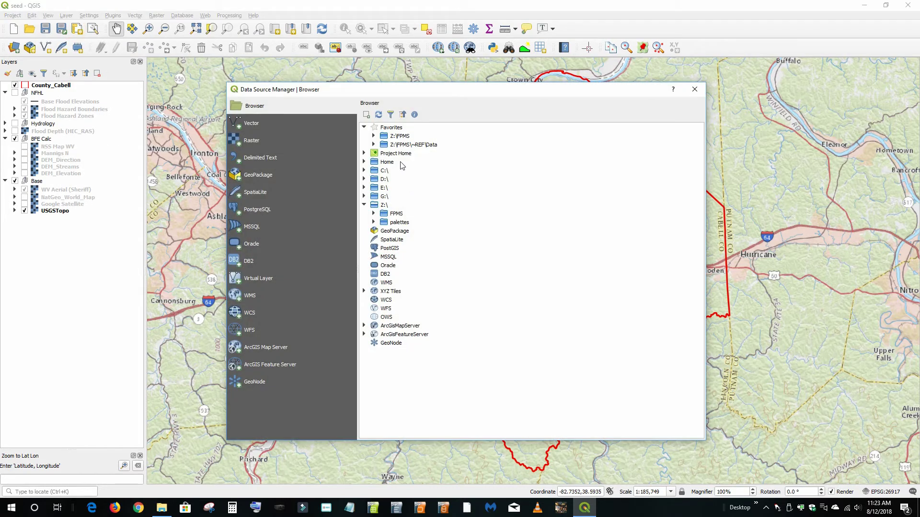
double_click(418, 145)
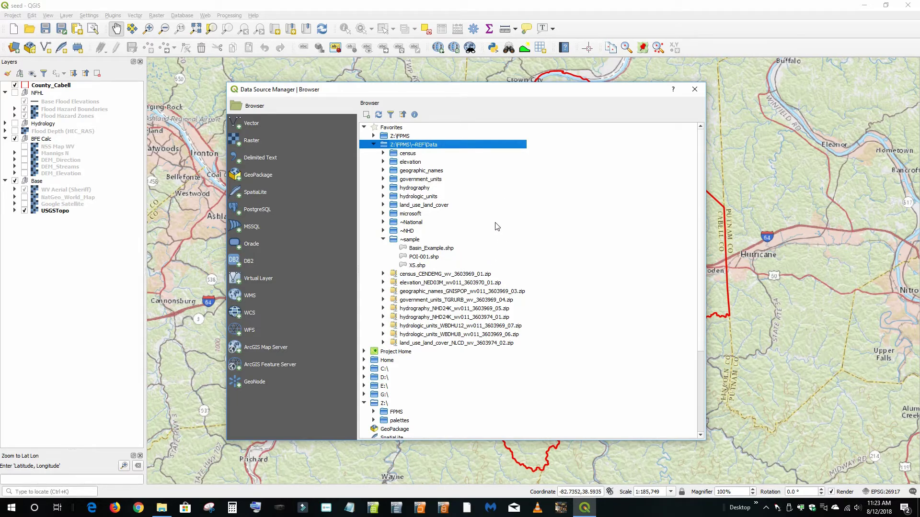
double_click(420, 257)
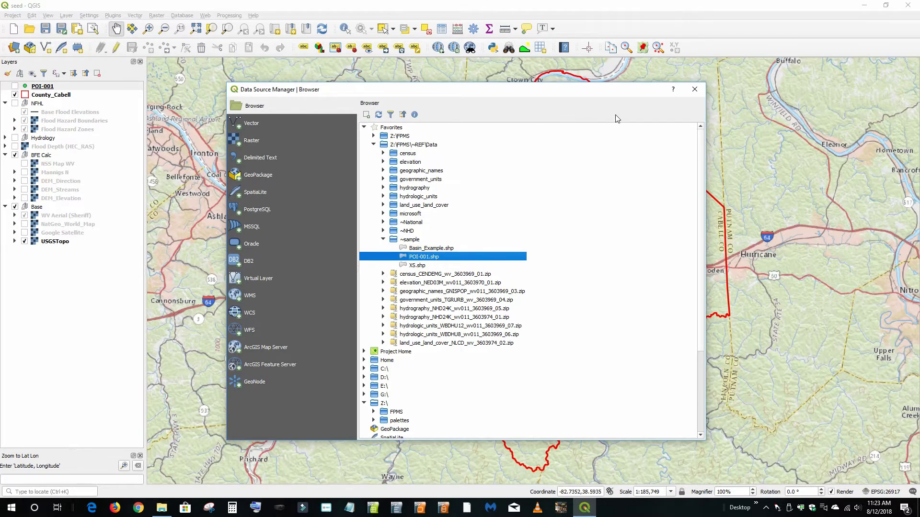
click(695, 89)
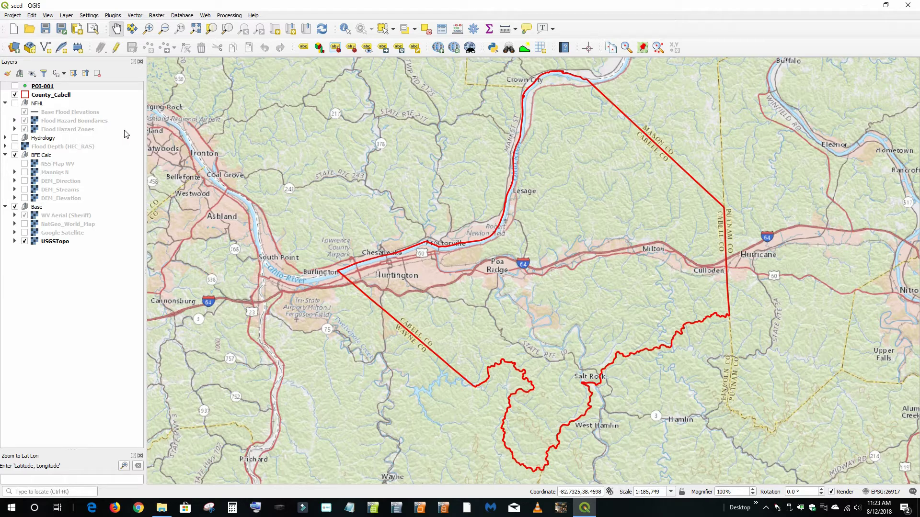
click(15, 86)
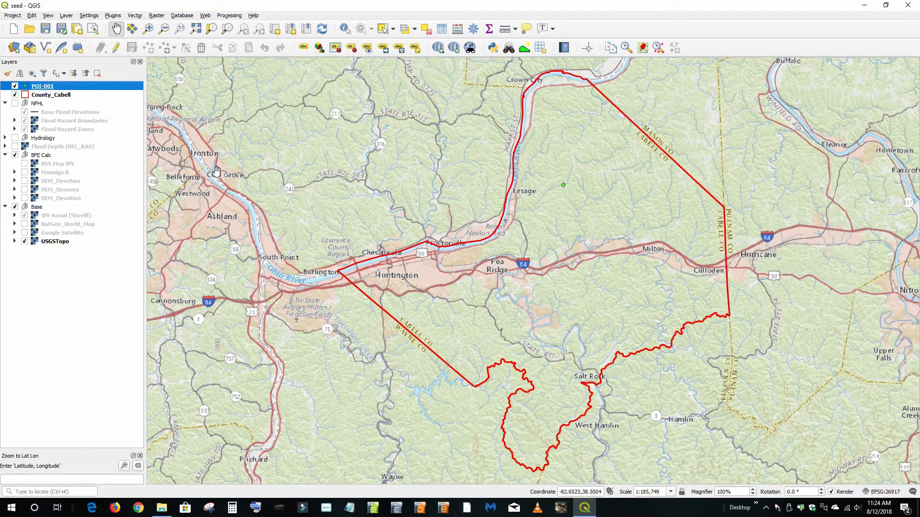
scroll(581, 197, up, 1)
scroll(581, 197, up, 2)
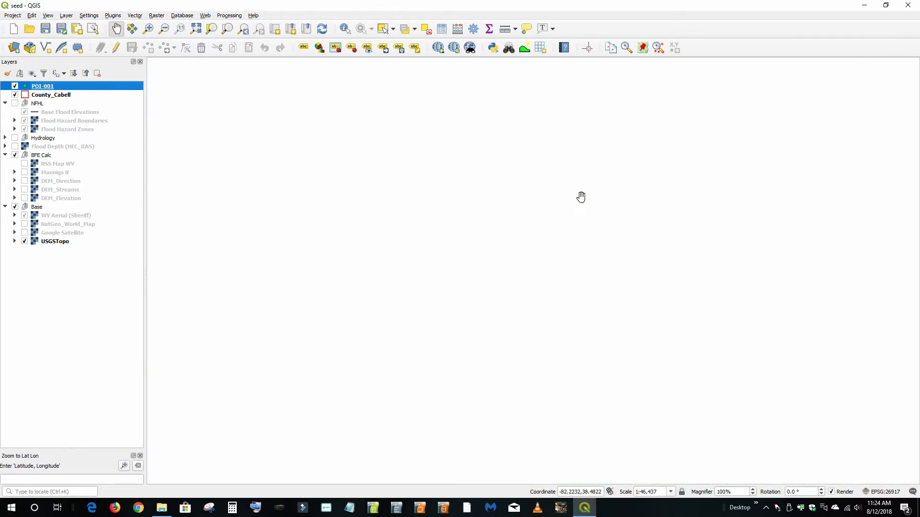
drag(576, 159, 596, 310)
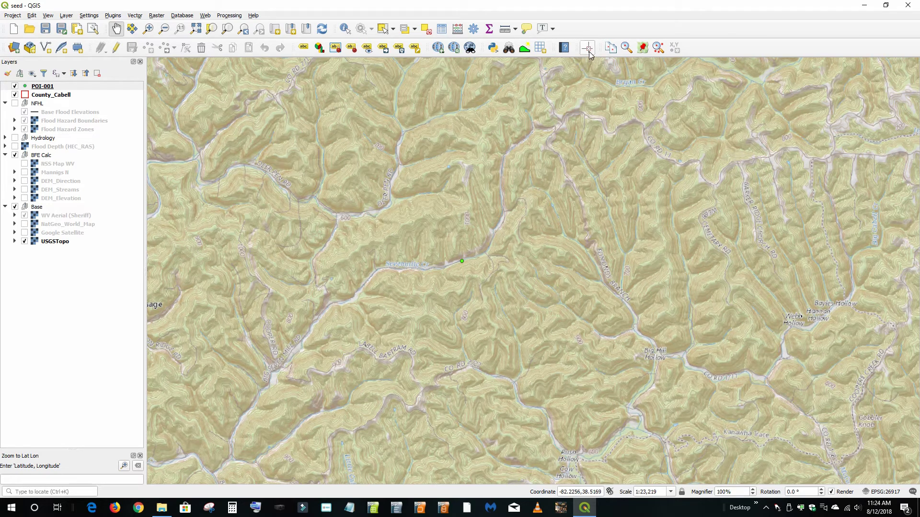
click(115, 16)
mouse_move(154, 70)
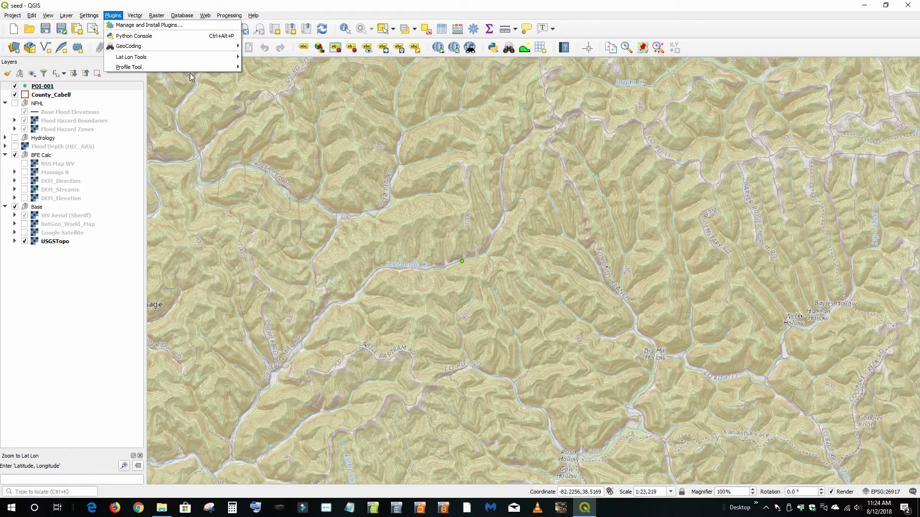
mouse_move(187, 48)
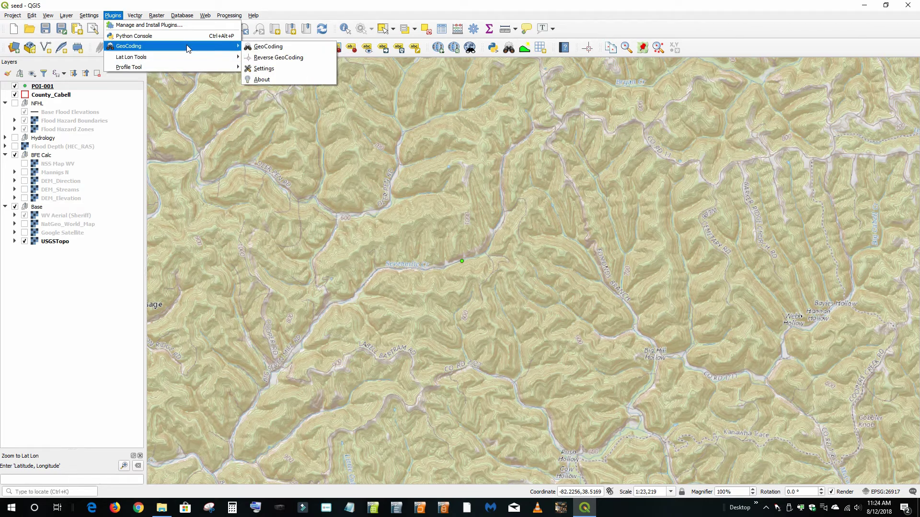
click(270, 46)
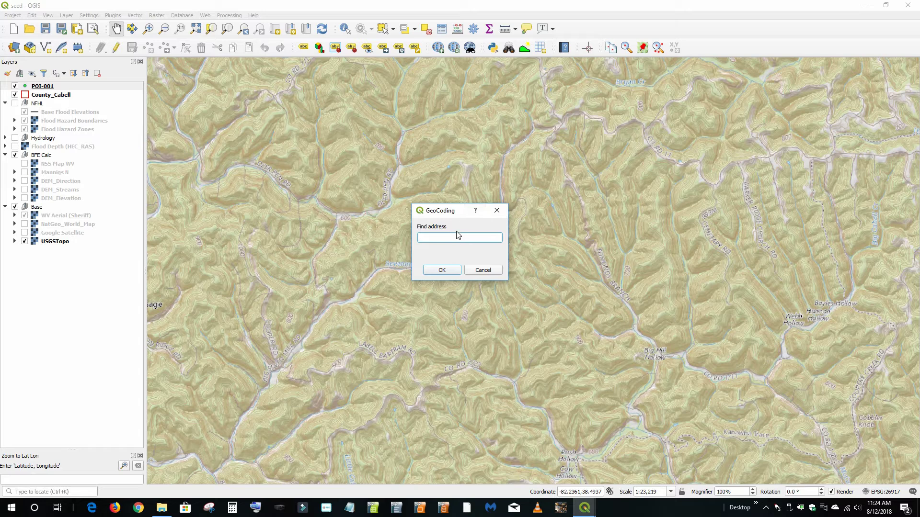
click(479, 269)
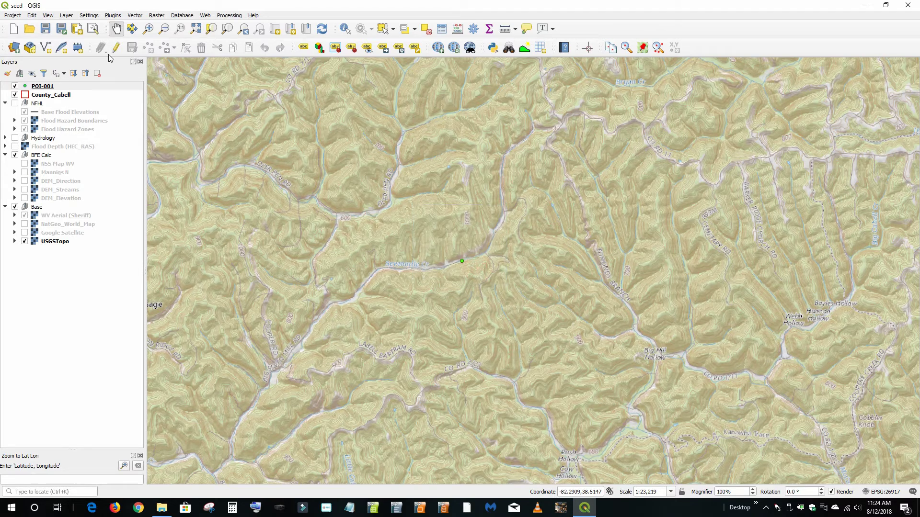
Step: Look up the address beside the POI-001 point with the GeoCoding plugin's Reverse GeoCoding tool
click(109, 16)
mouse_move(171, 46)
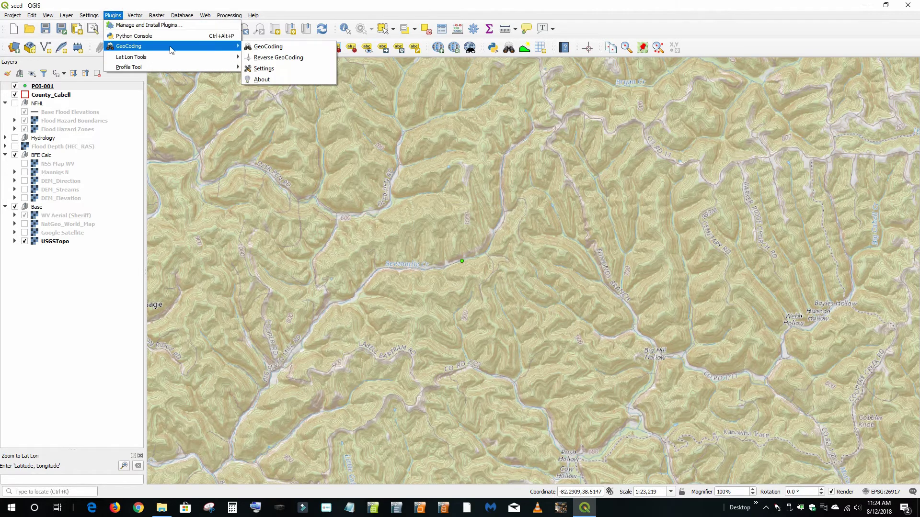
click(294, 58)
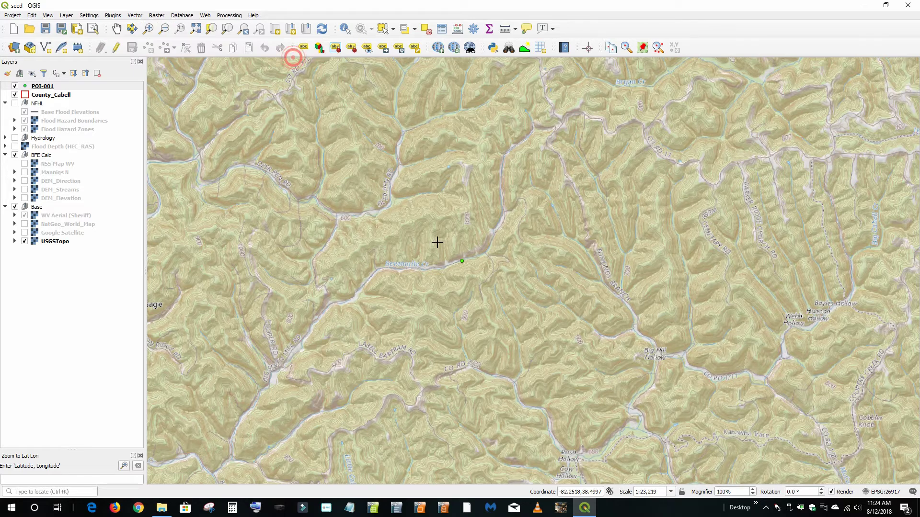
click(473, 263)
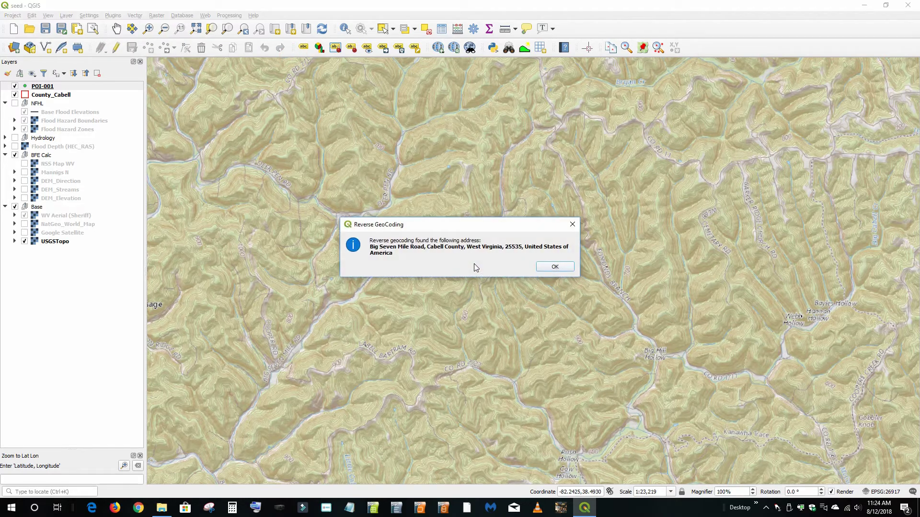
click(552, 266)
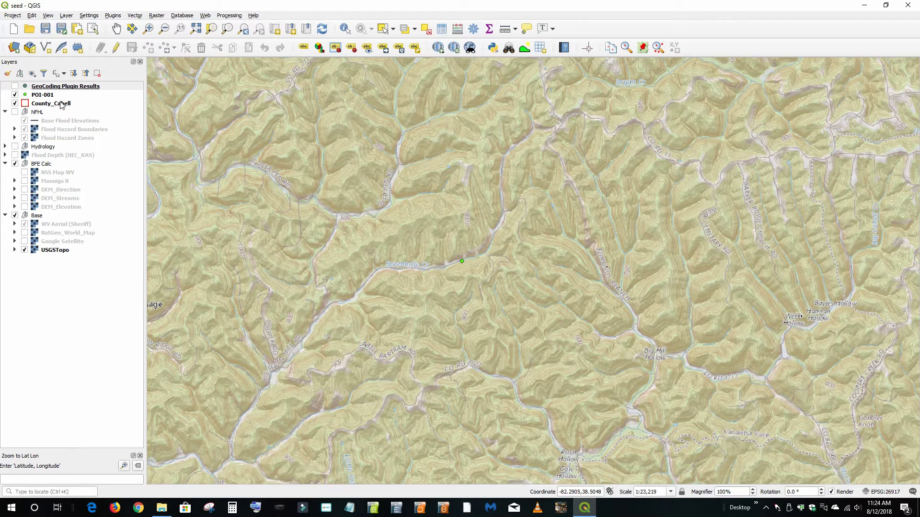
Step: Remove the GeoCoding Plugin Results layer from the project
right_click(66, 86)
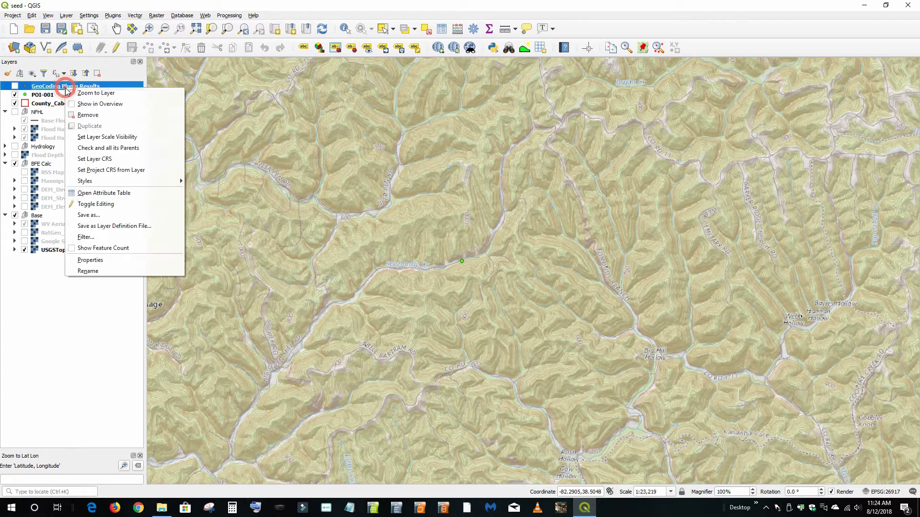
click(88, 115)
click(457, 265)
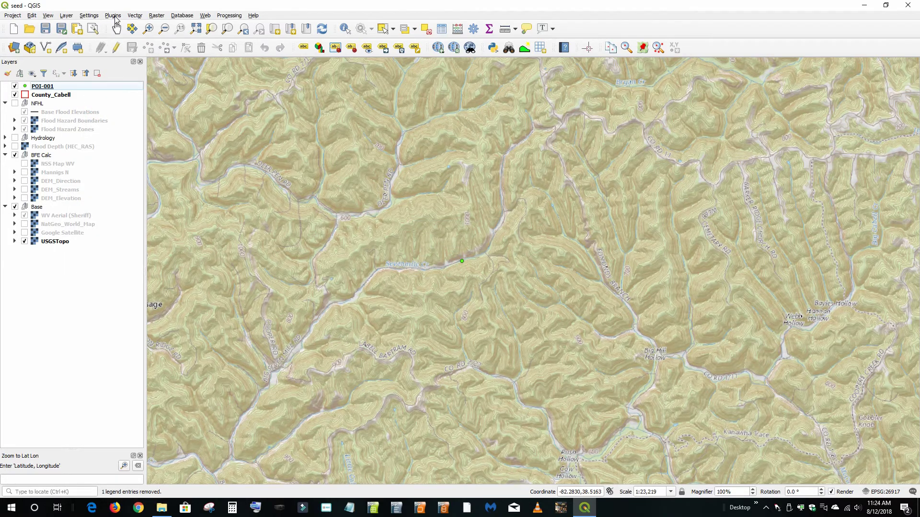
Step: Browse the available plugins in the plugin manager and review which ones are installed
click(115, 18)
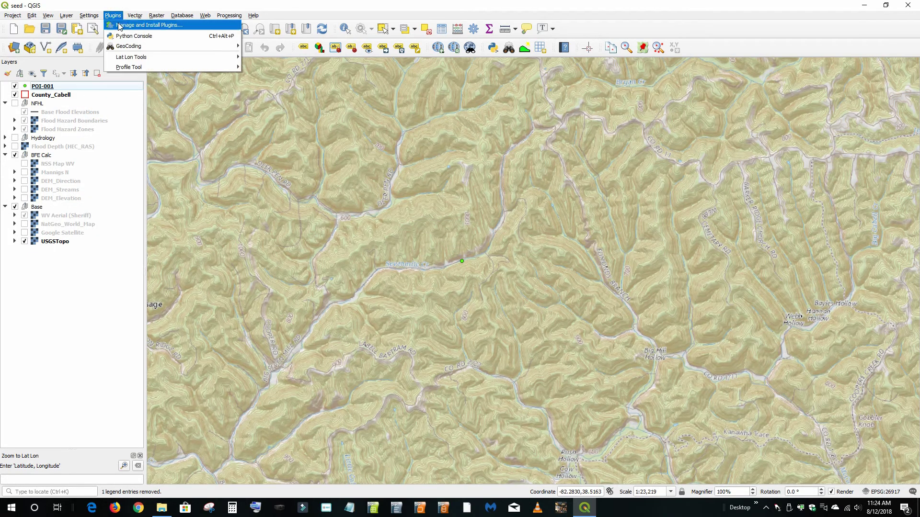
click(126, 23)
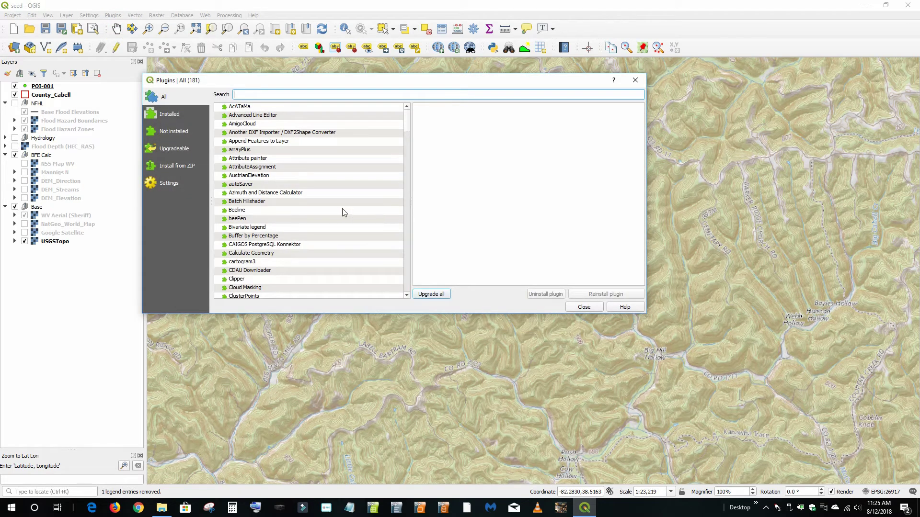
scroll(342, 212, down, 5)
scroll(339, 212, down, 8)
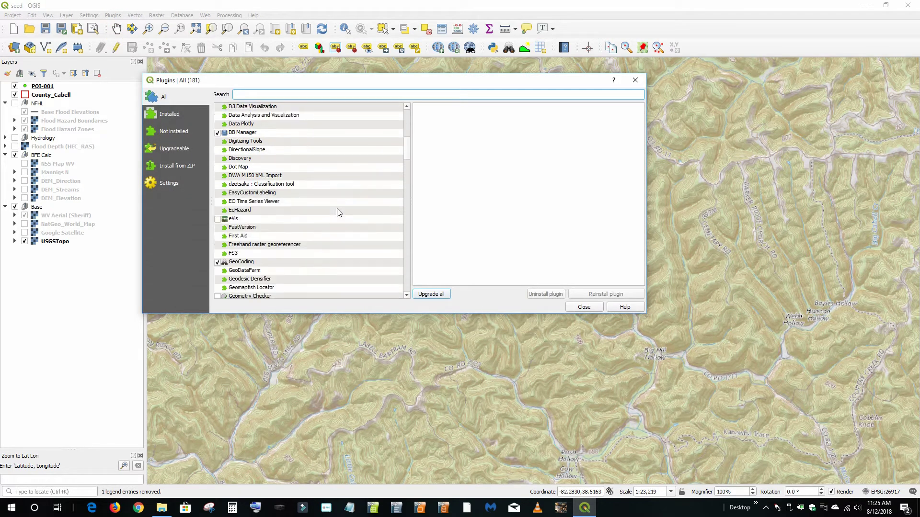
click(407, 175)
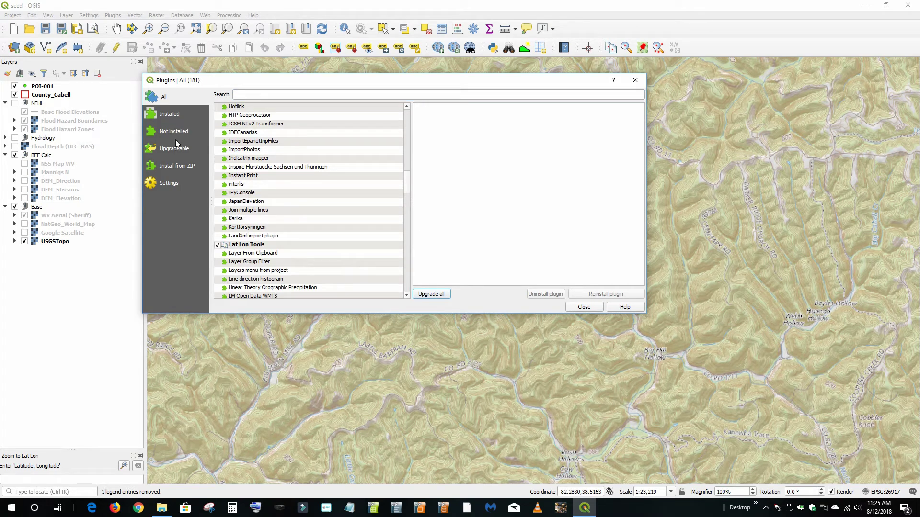
click(177, 120)
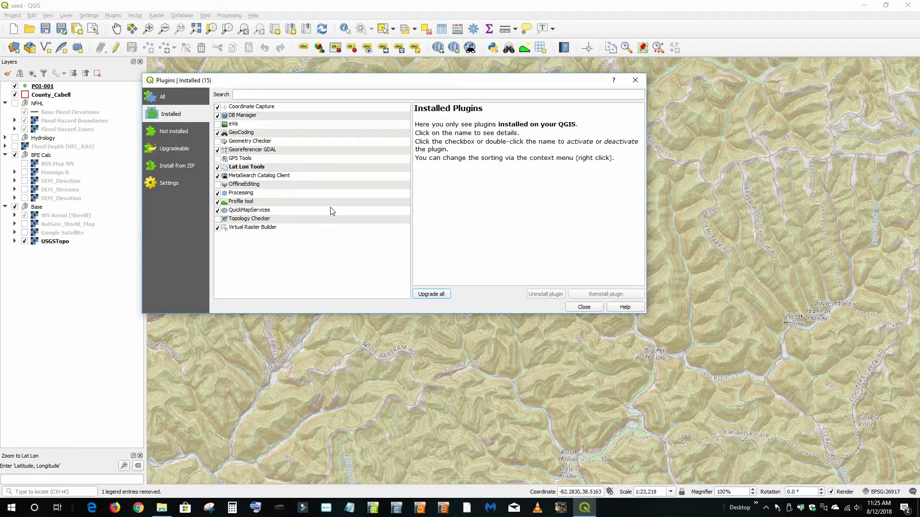
click(584, 307)
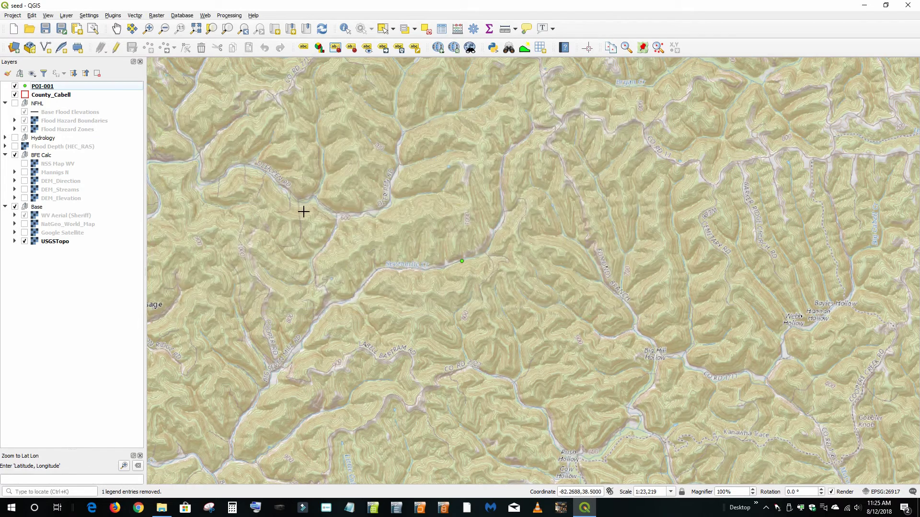
Step: Zoom in around the POI-001 point to a scale of about 1:2,900 to view the aerial imagery
scroll(476, 284, up, 2)
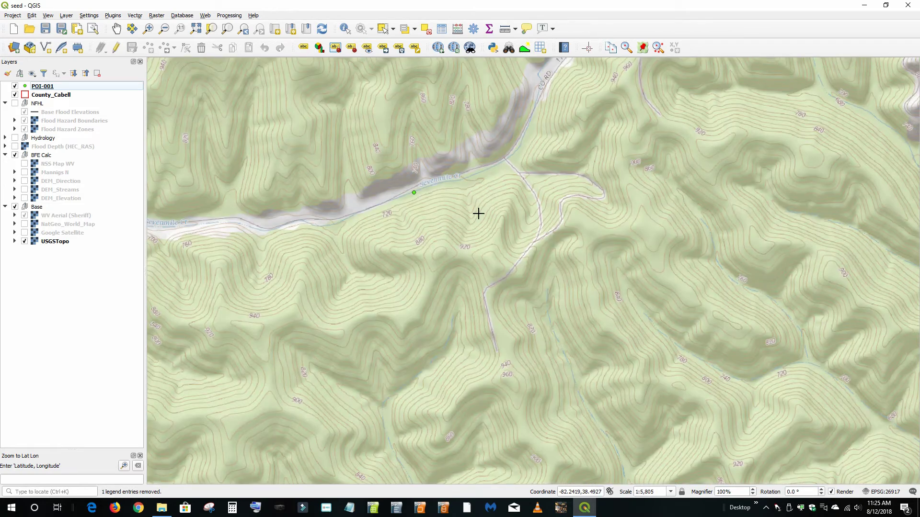
scroll(469, 209, up, 1)
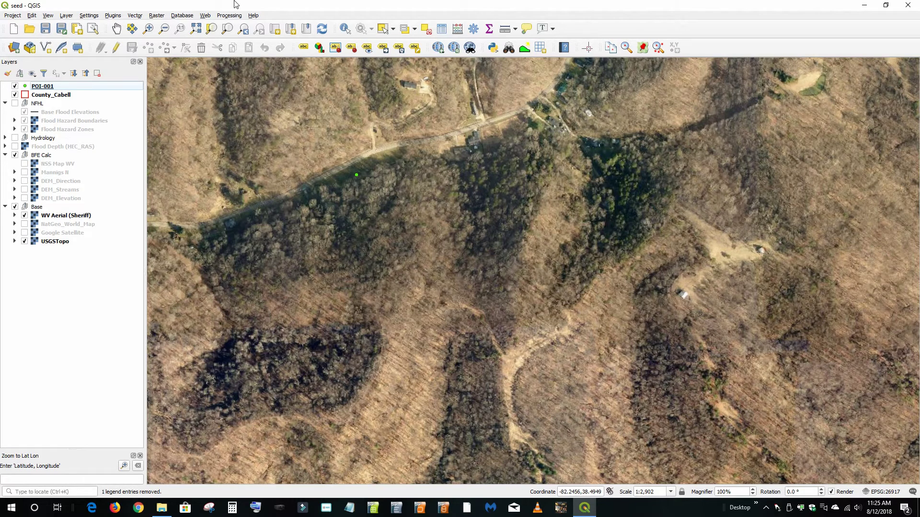
Step: Show the Processing Toolbox and expand the BFE group under Models to reveal the Basin SQ MI model
click(117, 28)
drag(306, 162, 418, 261)
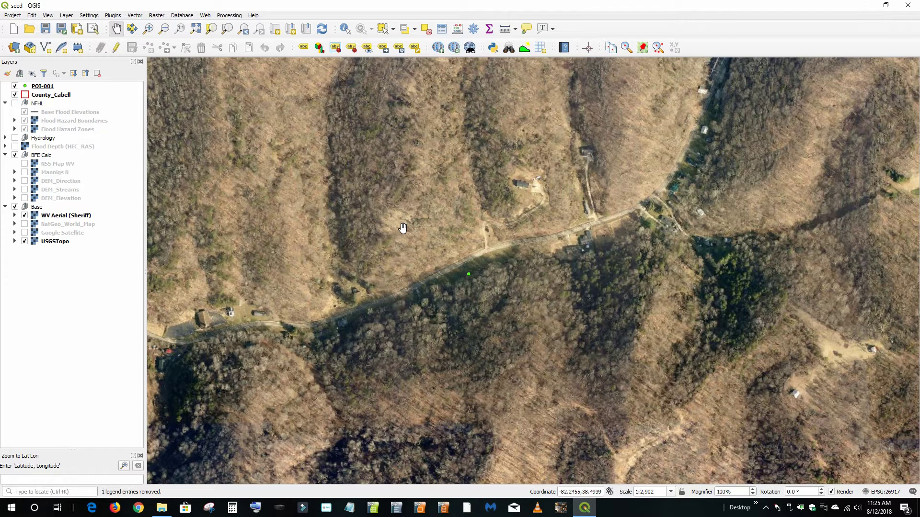
drag(518, 265, 487, 224)
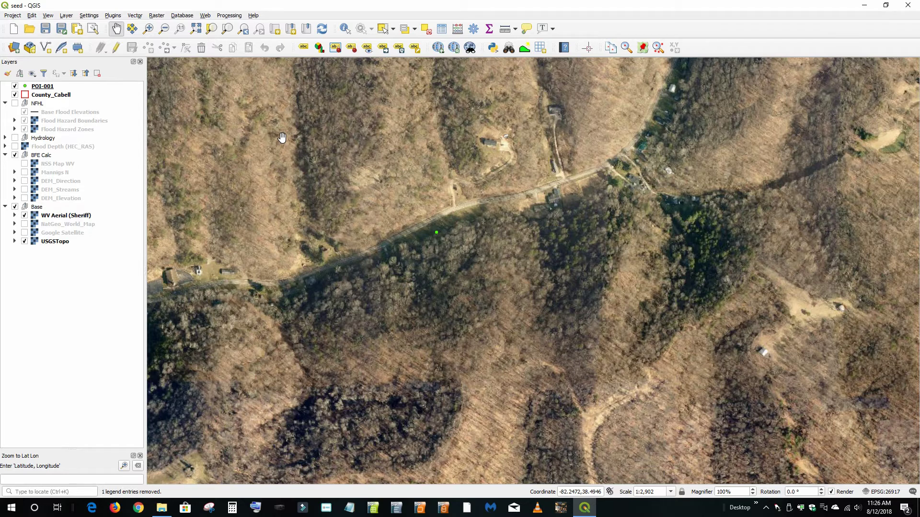
click(474, 30)
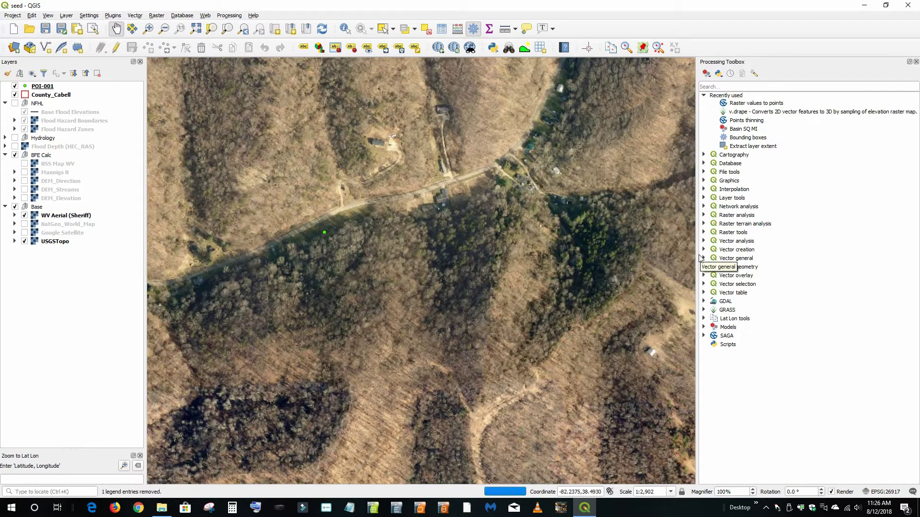
drag(697, 255, 740, 254)
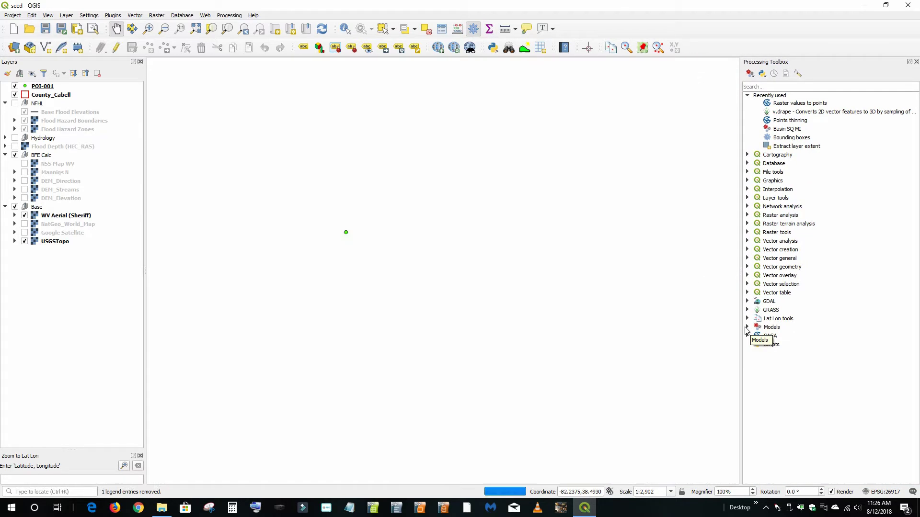
click(747, 327)
click(756, 335)
Step: Open Workbook.ods from the request folder in OpenOffice Calc and maximize its window
click(163, 508)
click(356, 199)
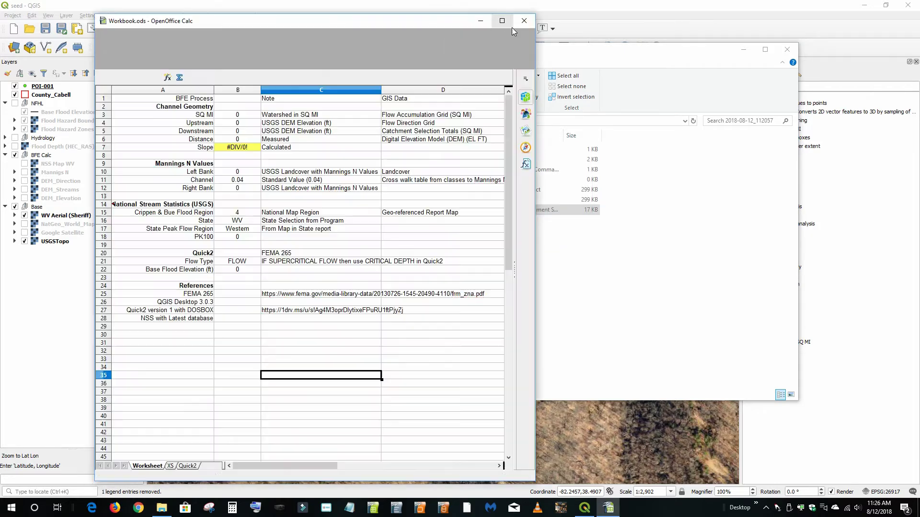
click(502, 20)
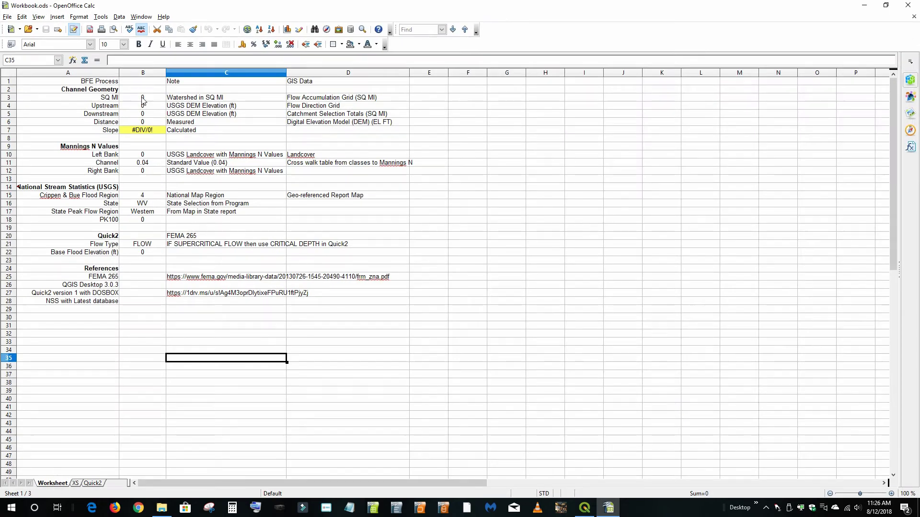
Step: Switch back to QGIS and turn on the DEM_Streams layer around the POI-001 point at about 1:1,450 scale
click(584, 508)
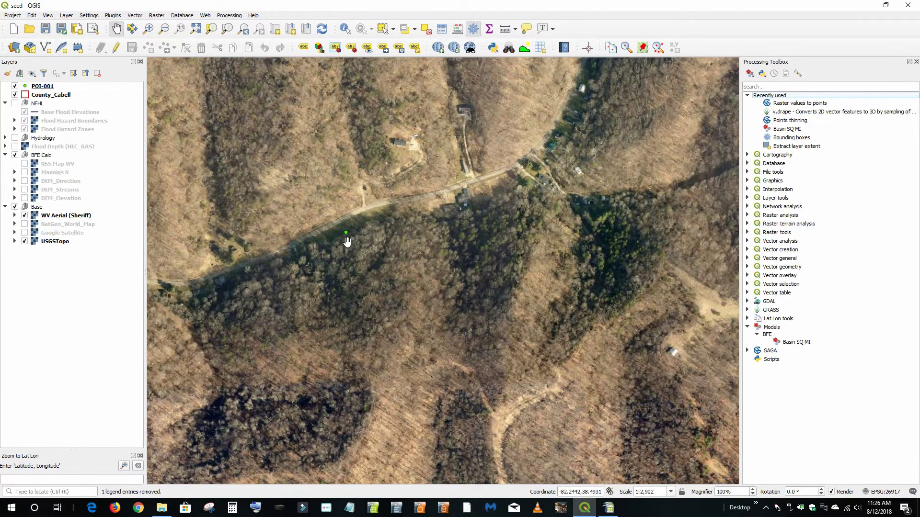
scroll(345, 241, up, 1)
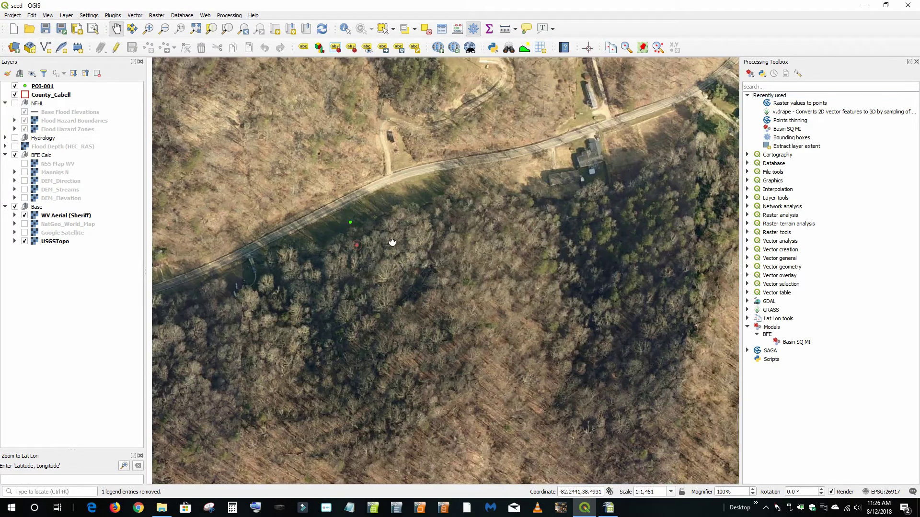
drag(377, 239, 460, 264)
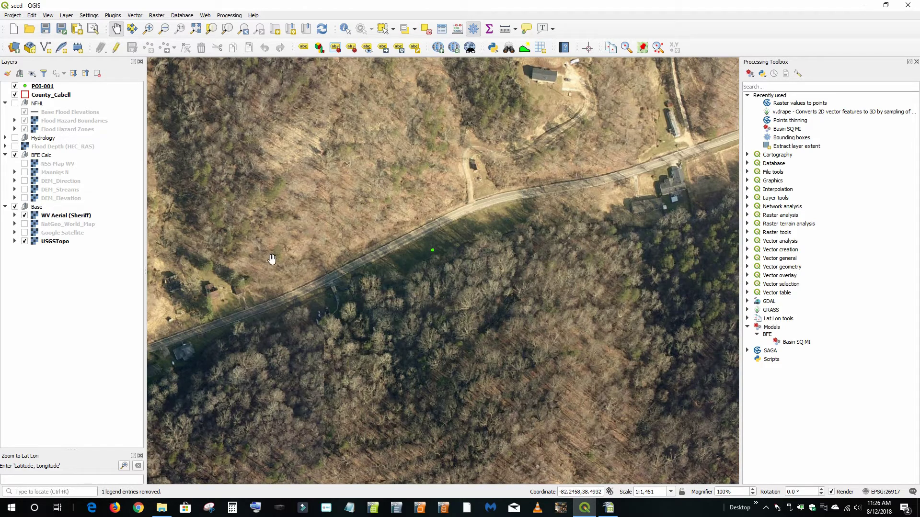
click(25, 190)
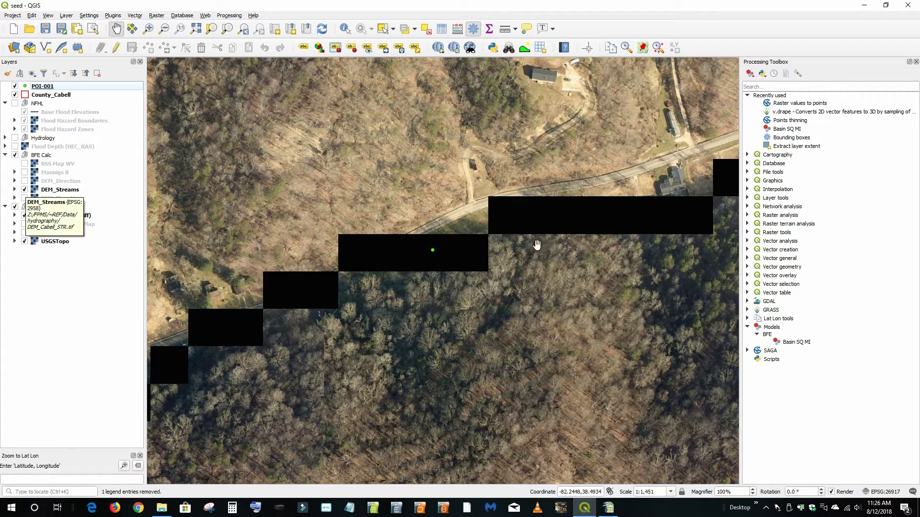
Step: Open the Basin SQ MI model, pick the POI-001 point as its coordinates, and choose DEM_Direction as the flow direction
click(796, 343)
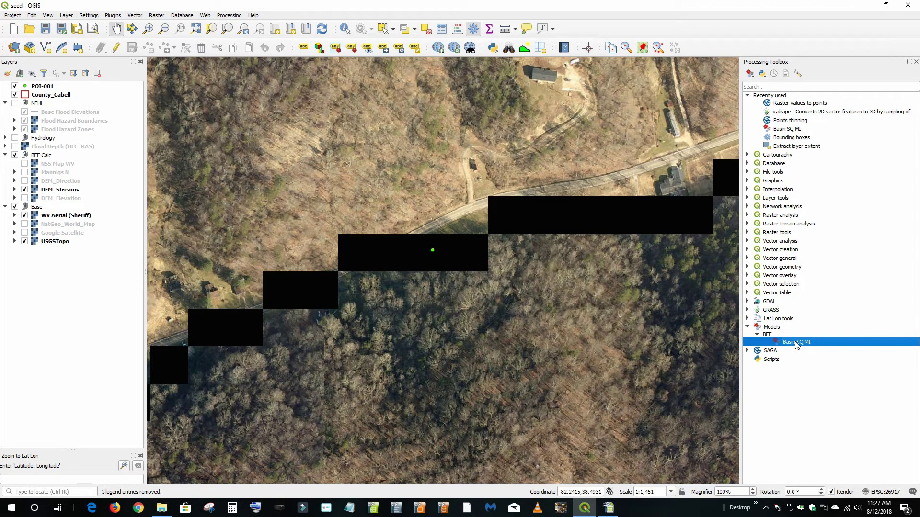
double_click(795, 343)
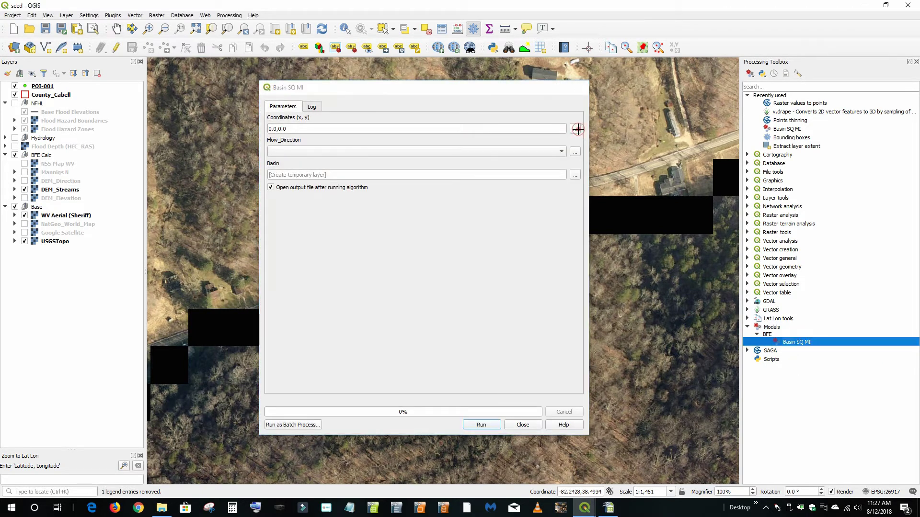
click(577, 128)
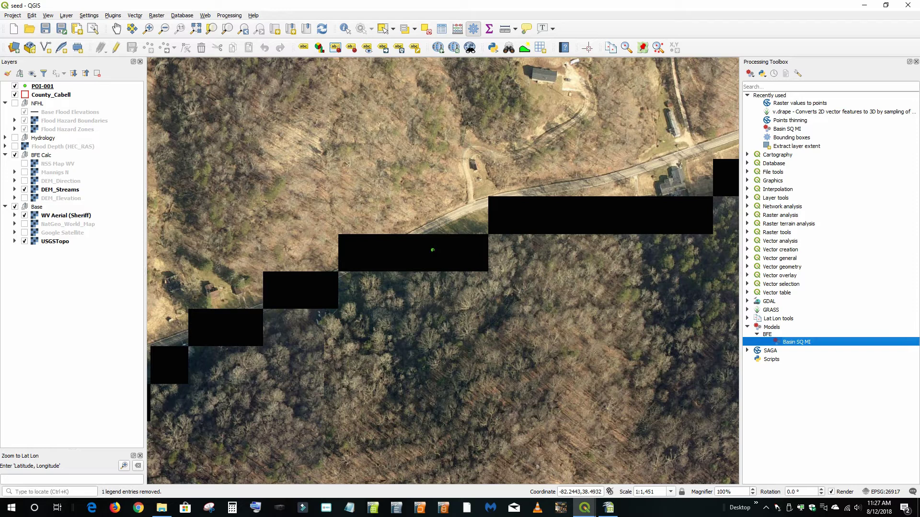
click(433, 249)
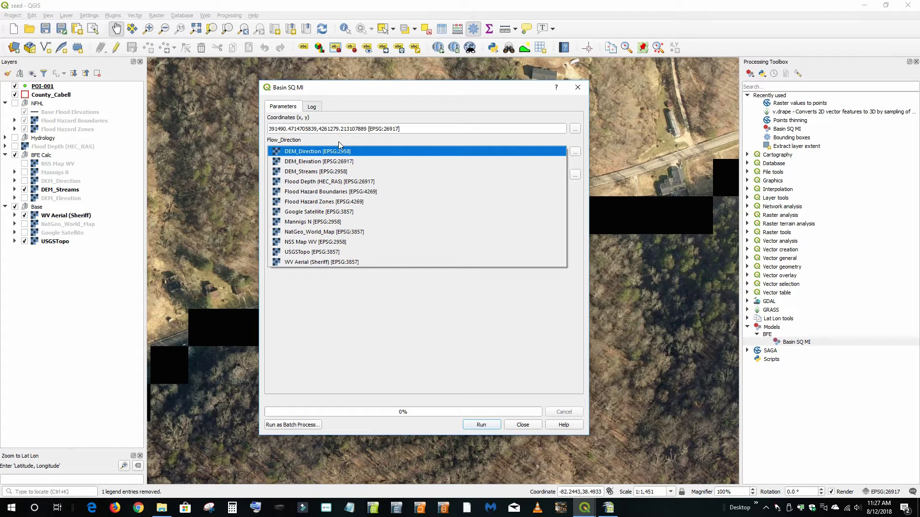
click(318, 152)
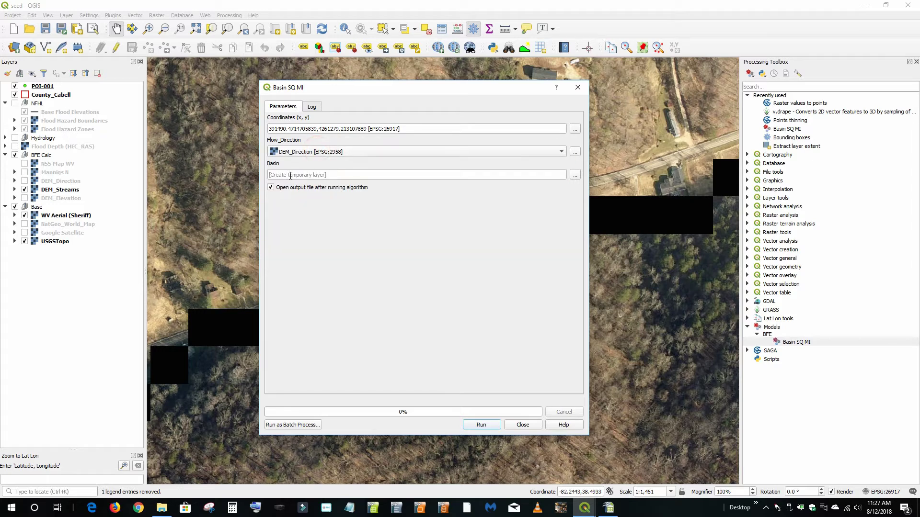
Step: Set the basin output to a shapefile named Basin in the 2018-08-12_112057 request folder, and run the model
click(576, 176)
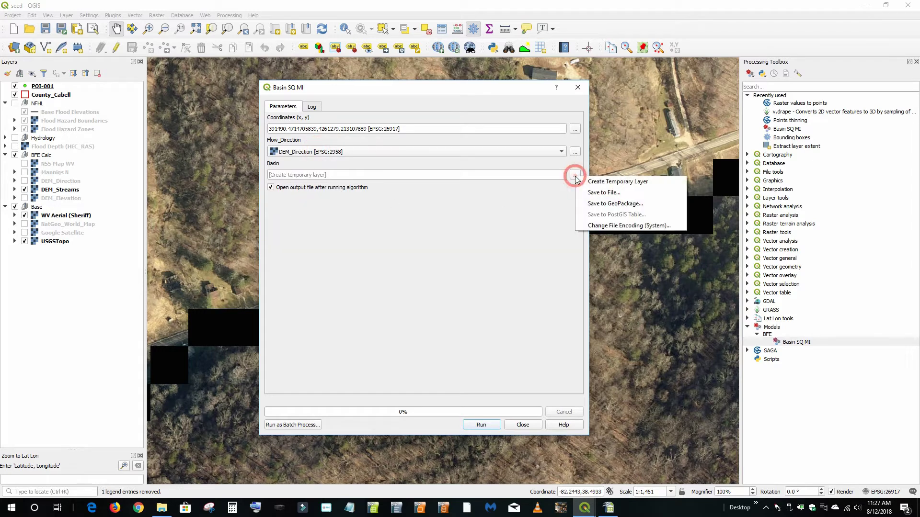
click(598, 187)
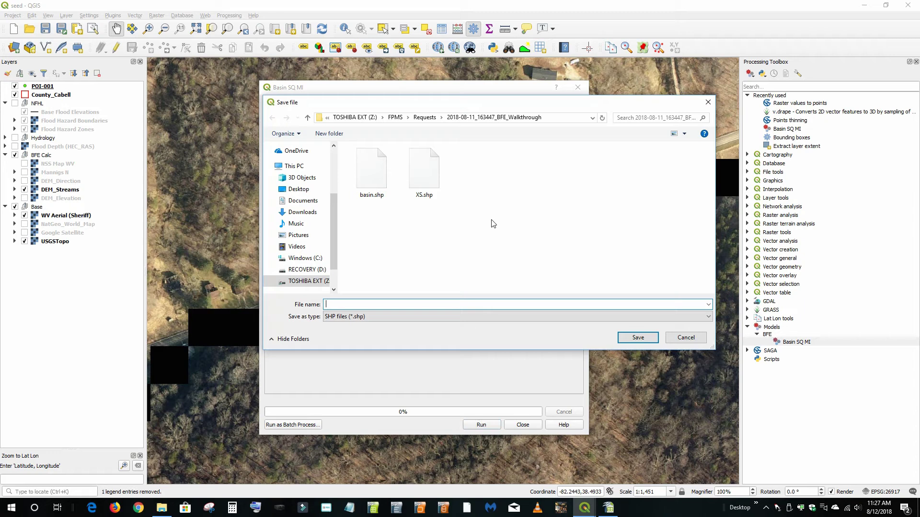
click(424, 118)
double_click(383, 242)
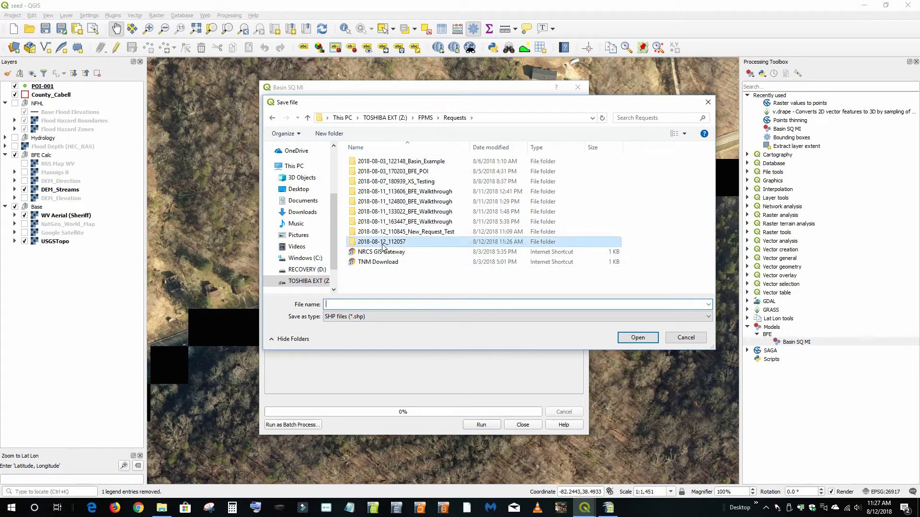
click(347, 305)
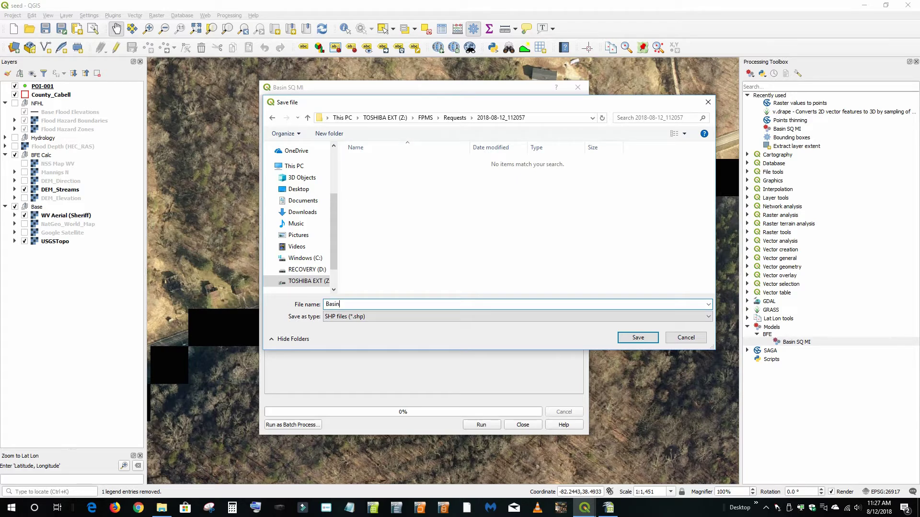
text(Basin)
click(637, 337)
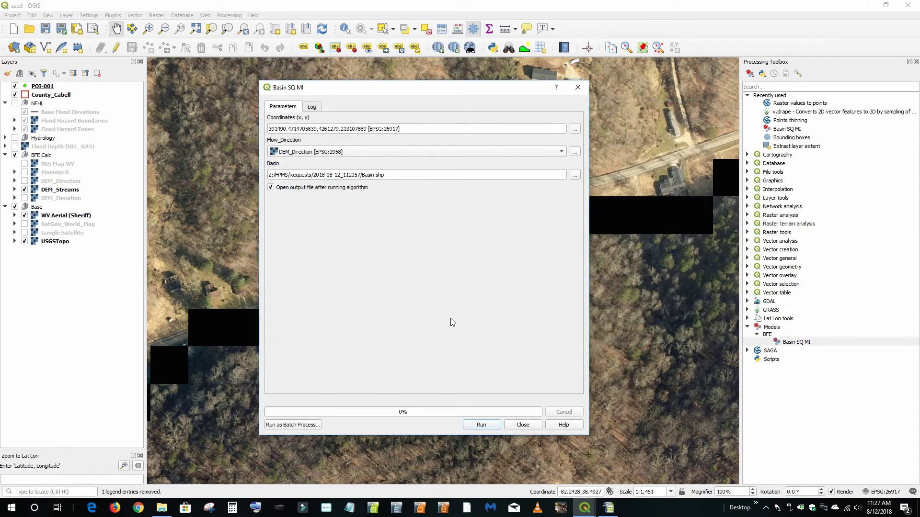
click(481, 425)
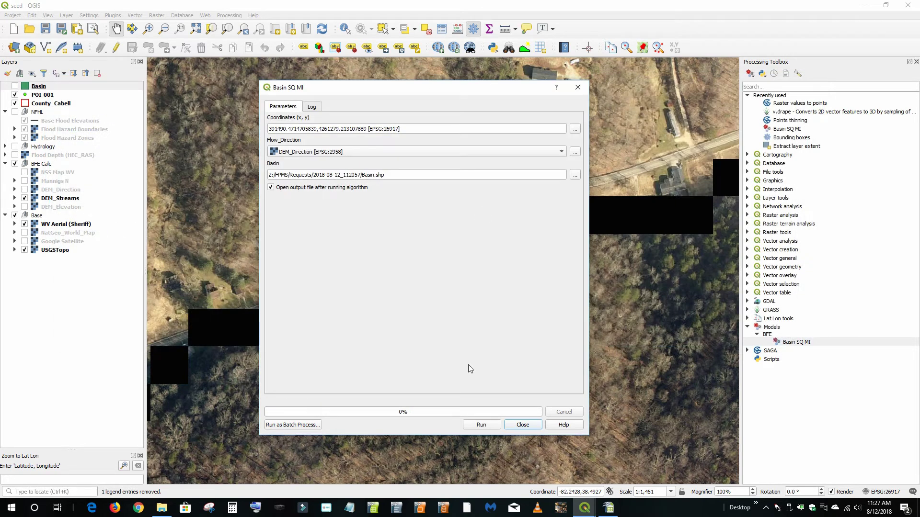
click(522, 425)
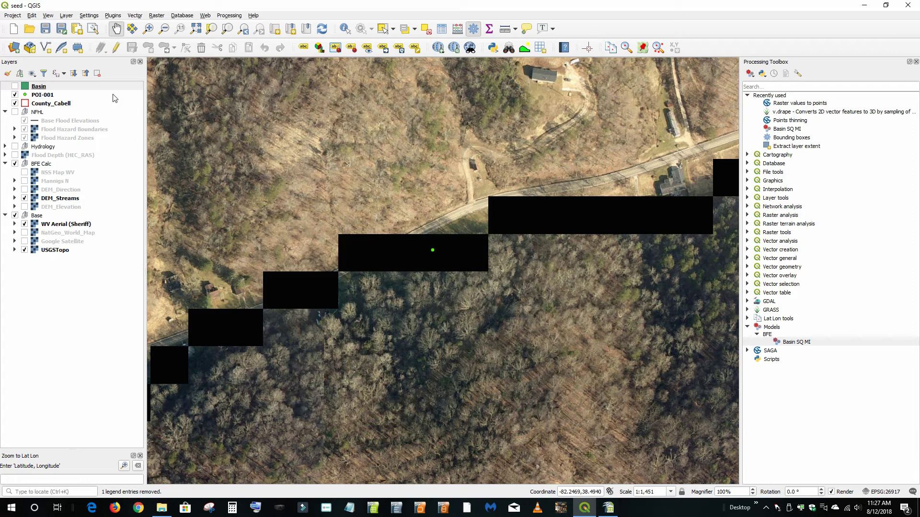
Step: Make the Basin layer visible and load the BASIN_SQ_MI.qml style file onto it
click(15, 86)
double_click(48, 87)
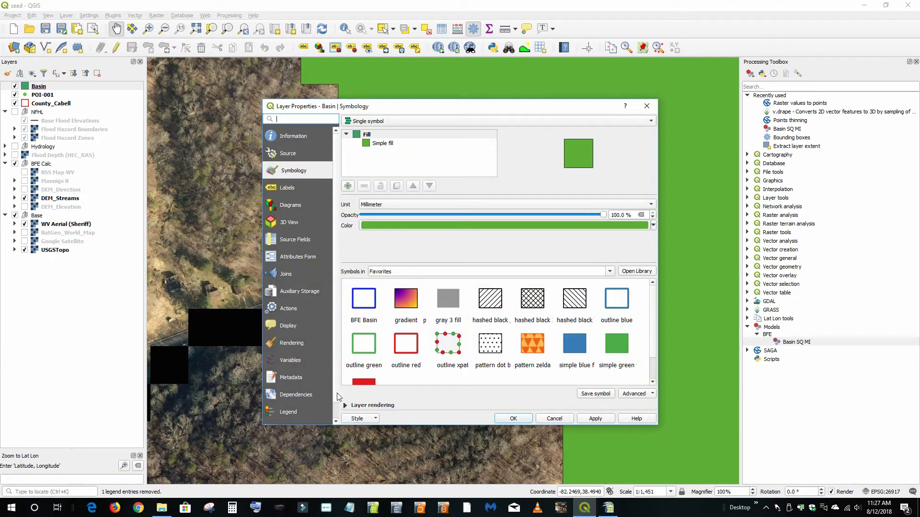
click(361, 419)
click(380, 434)
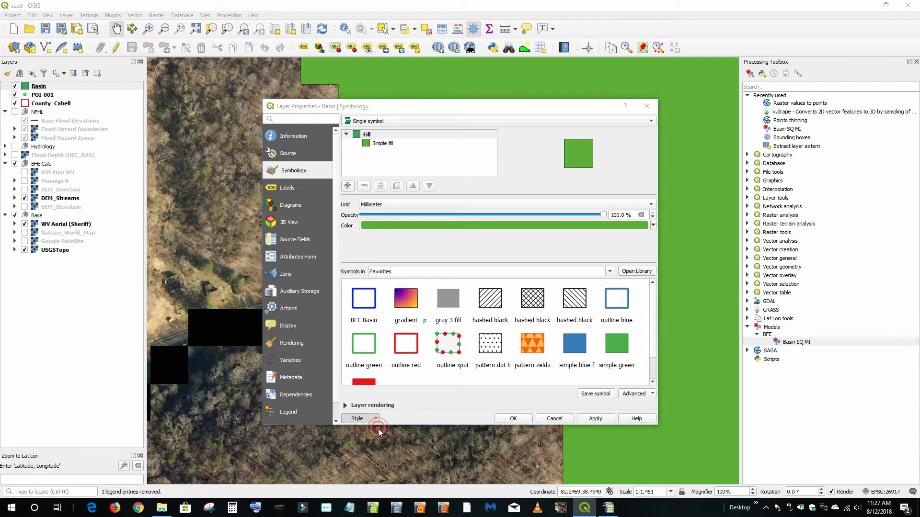
click(416, 181)
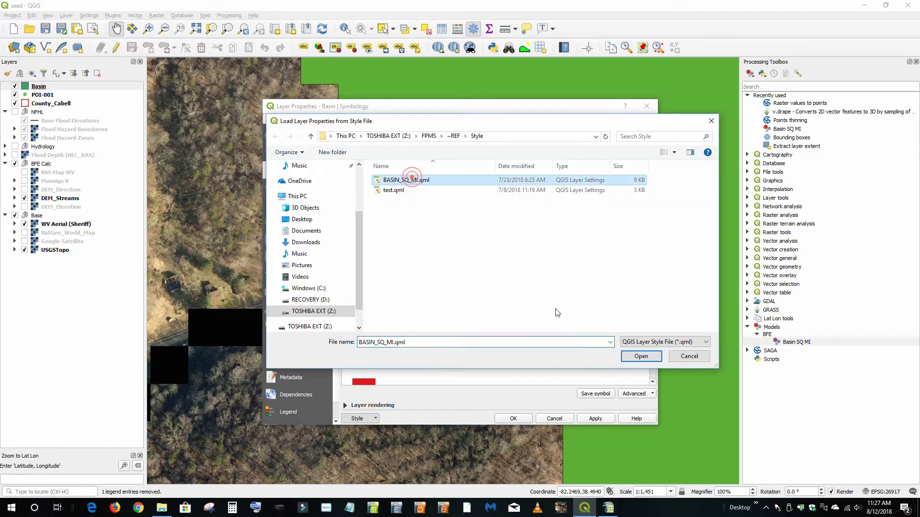
click(641, 356)
click(513, 418)
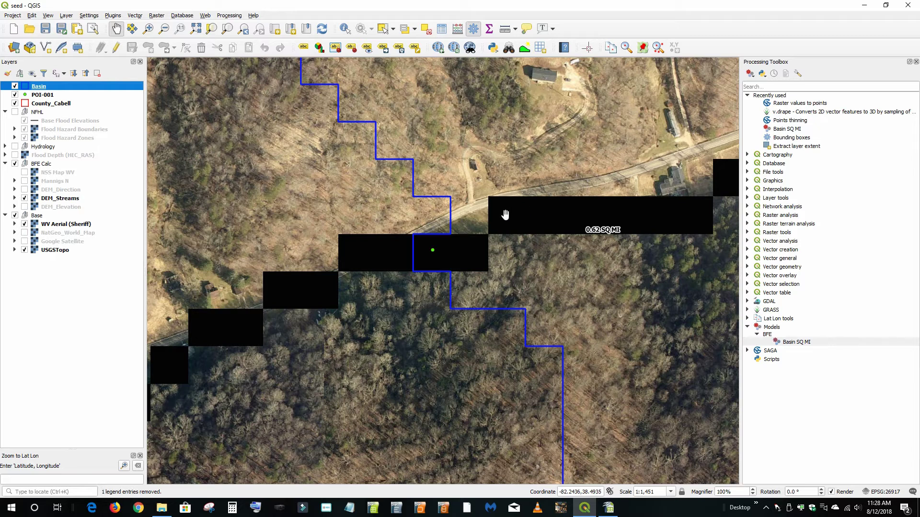
Step: Hide the DEM_Streams layer, and enter .62 as the SQ MI value in the OpenOffice Calc workbook before returning to QGIS
click(25, 199)
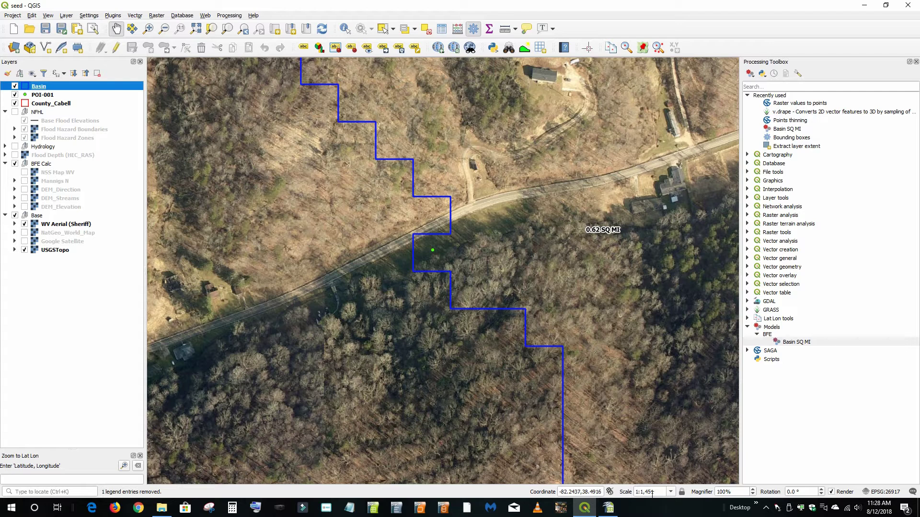
click(608, 507)
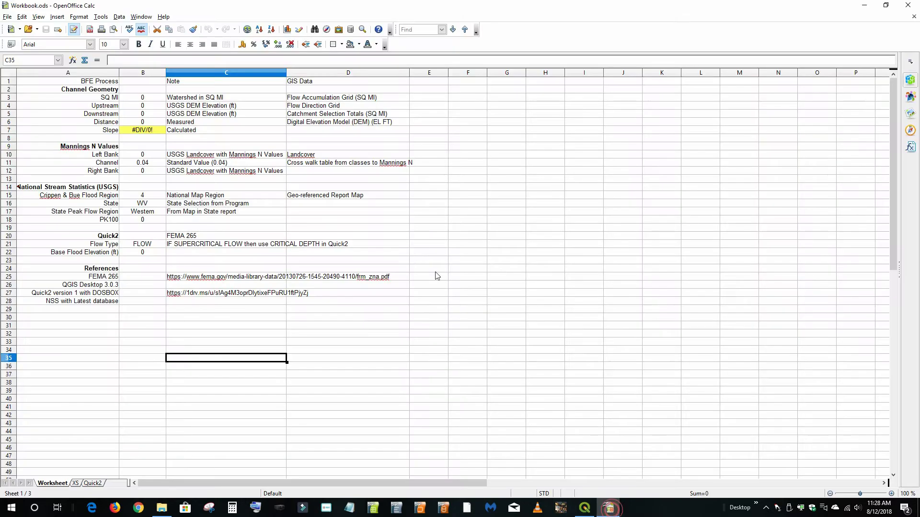
click(145, 99)
text(.62)
click(150, 342)
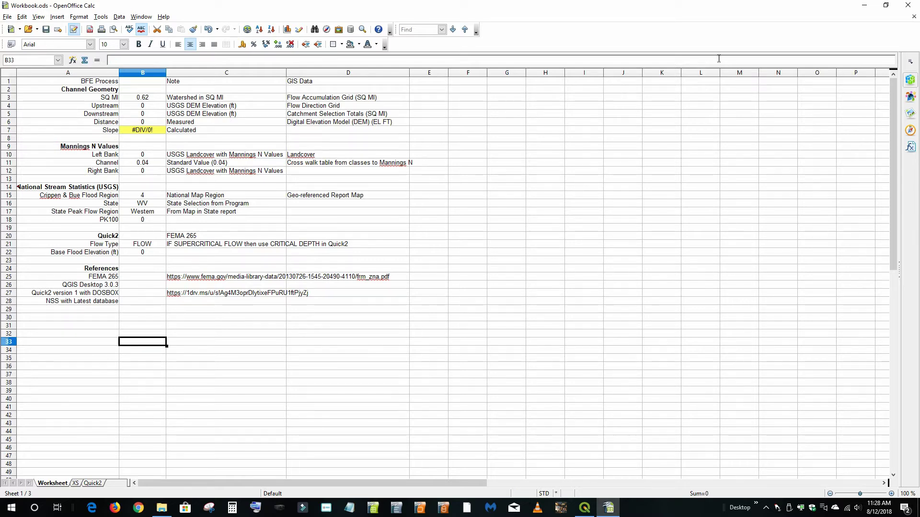
click(864, 5)
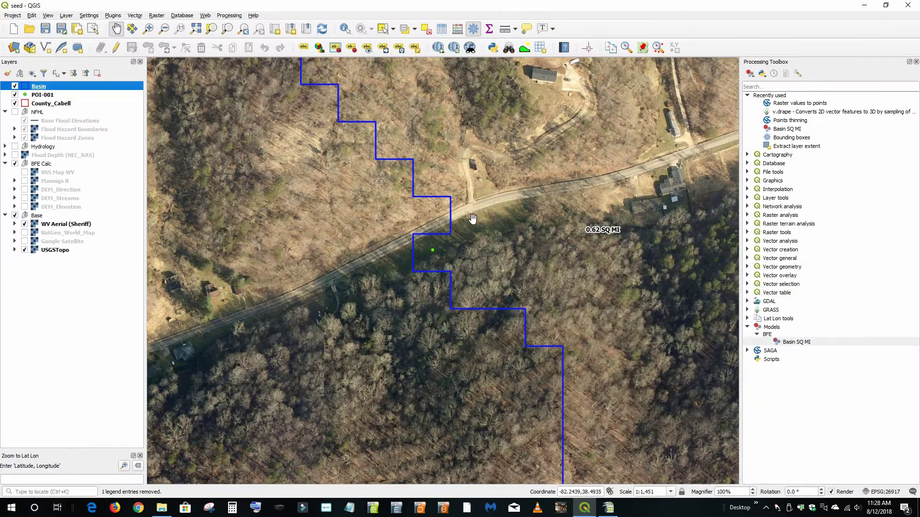
Step: Hide the Basin layer and turn on the NFHL flood hazard group
click(15, 86)
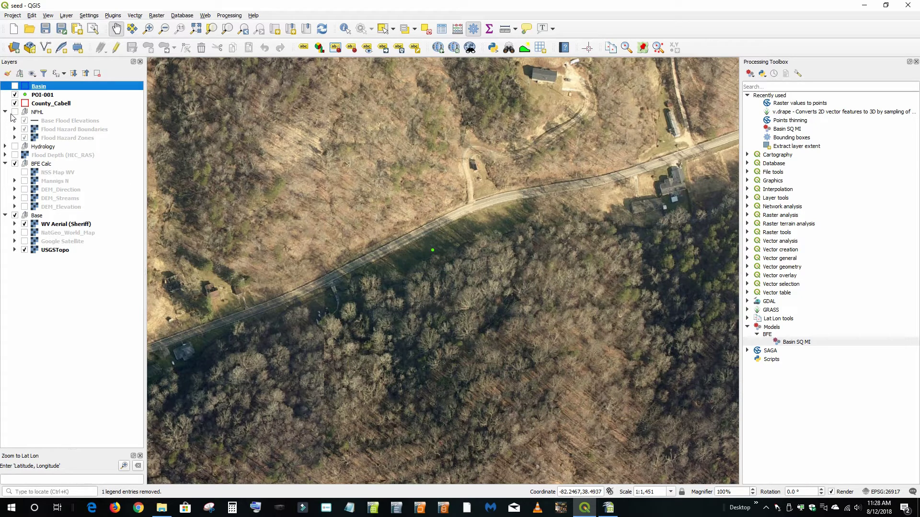
click(15, 112)
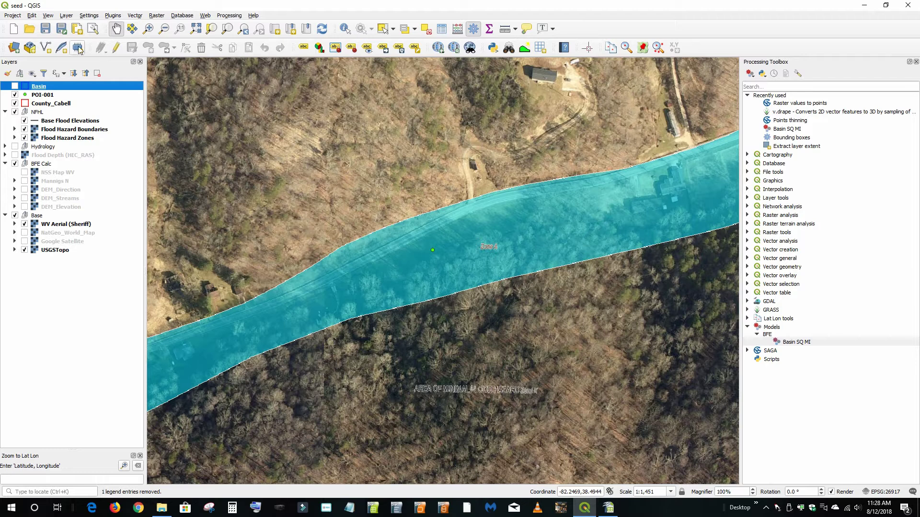
Step: Start a new shapefile layer and set its file name to XS in the 2018-08-12_112057 request folder
click(47, 49)
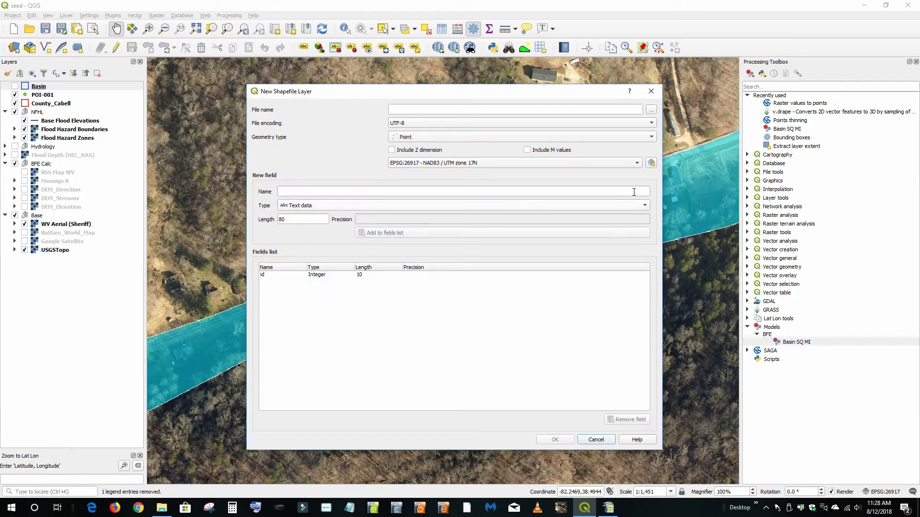
click(650, 111)
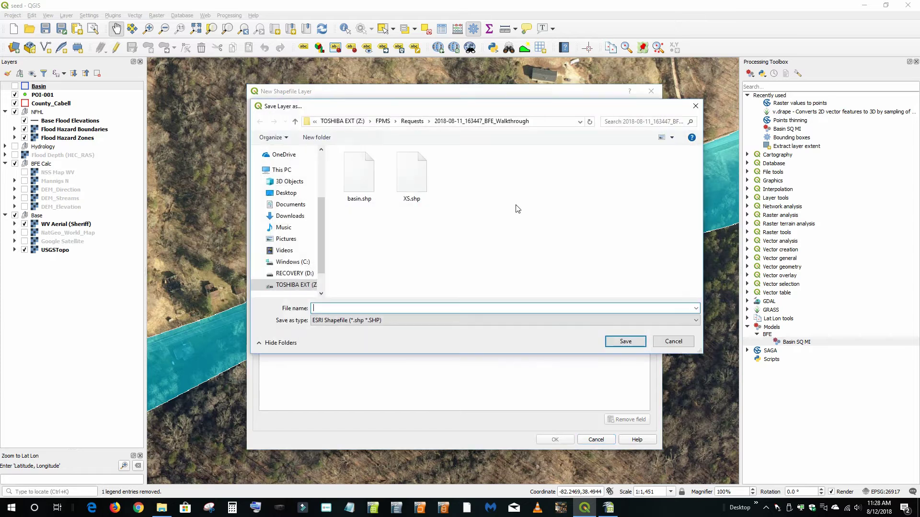
click(413, 122)
click(389, 246)
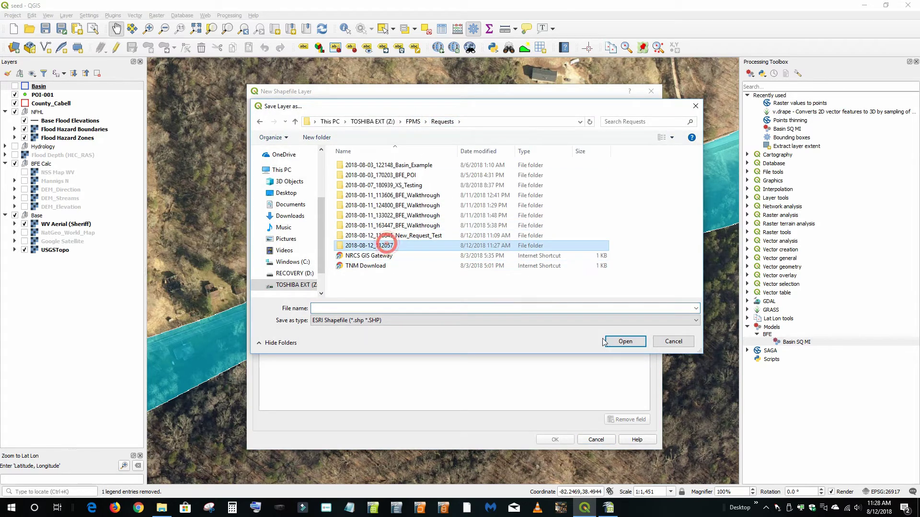
click(625, 341)
click(329, 307)
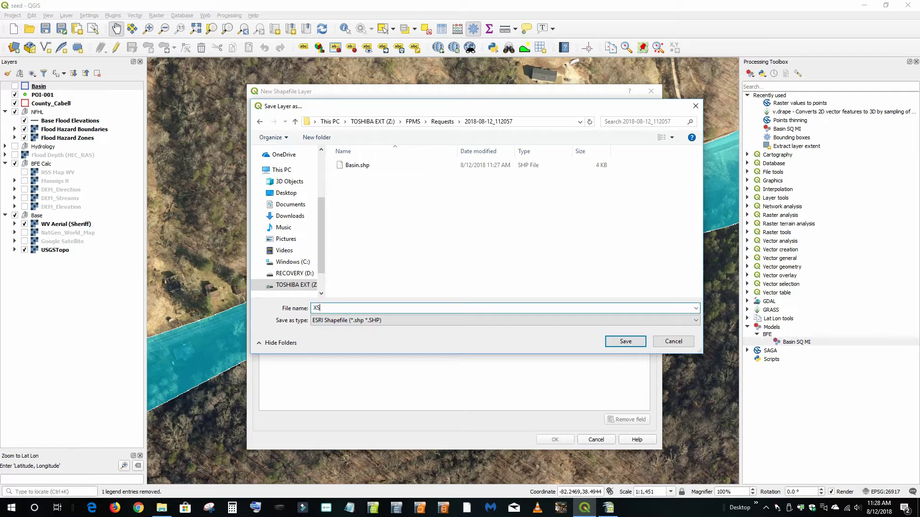
click(625, 341)
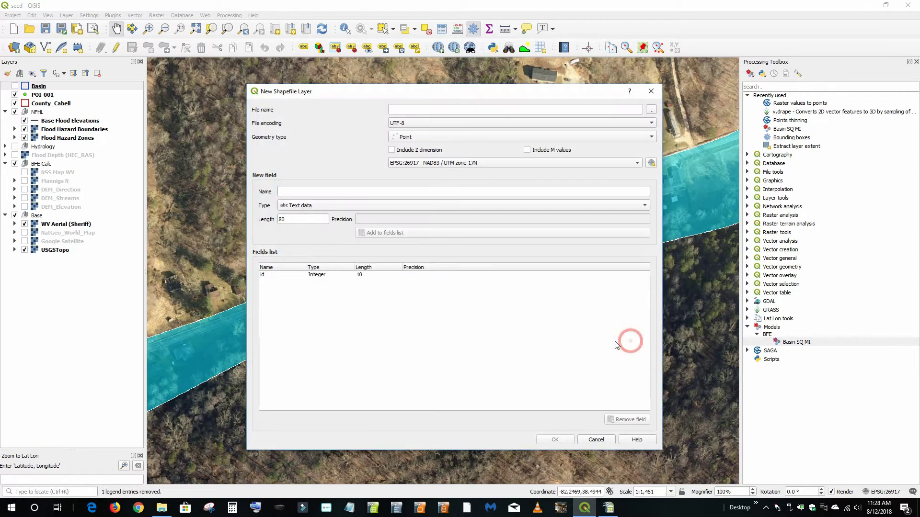
Step: Set the new shapefile's geometry type to Line and create the layer
click(401, 138)
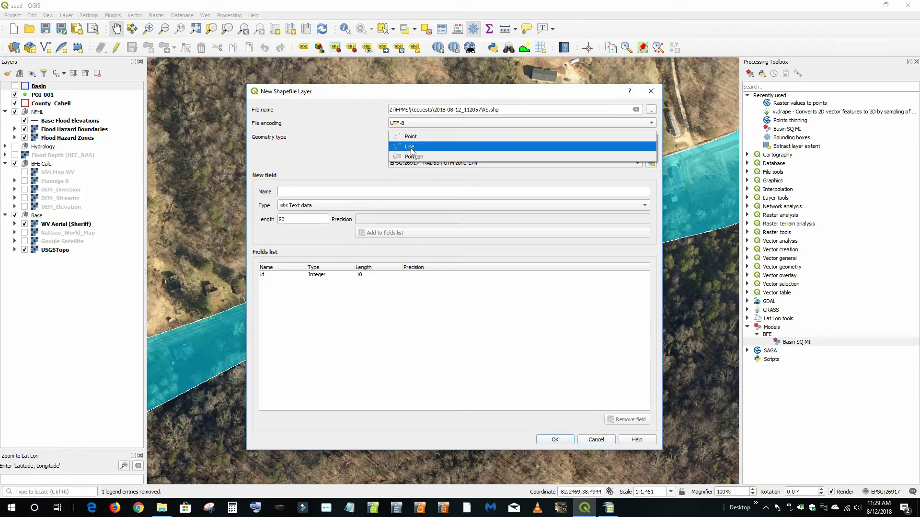
click(411, 148)
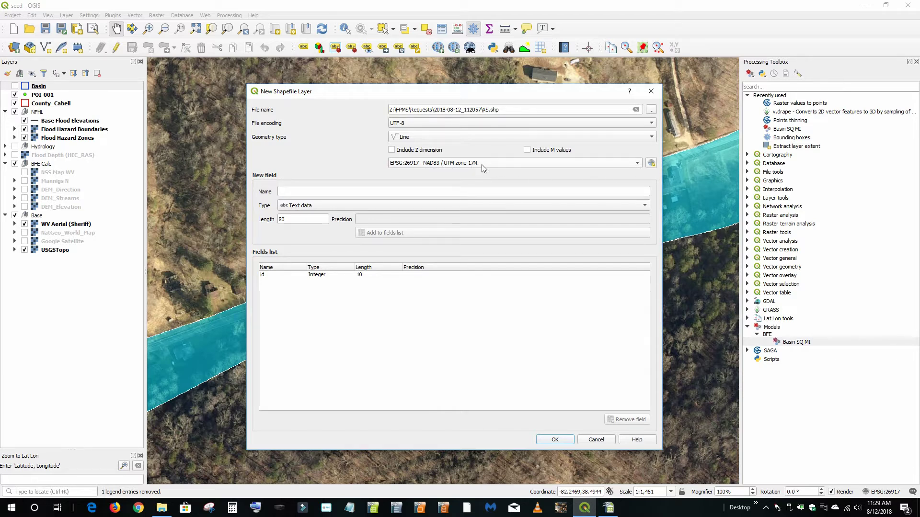
click(554, 440)
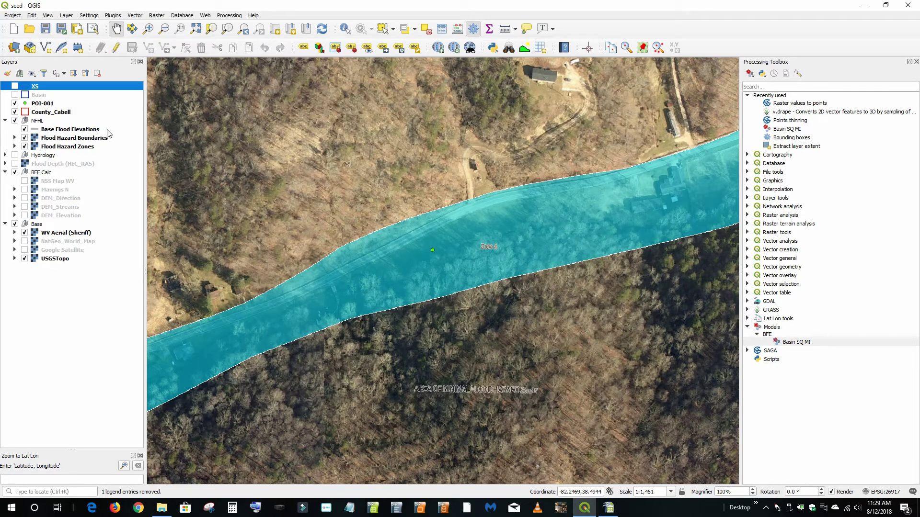
Step: Make the XS layer visible and apply the topo main road symbol to its lines
click(15, 87)
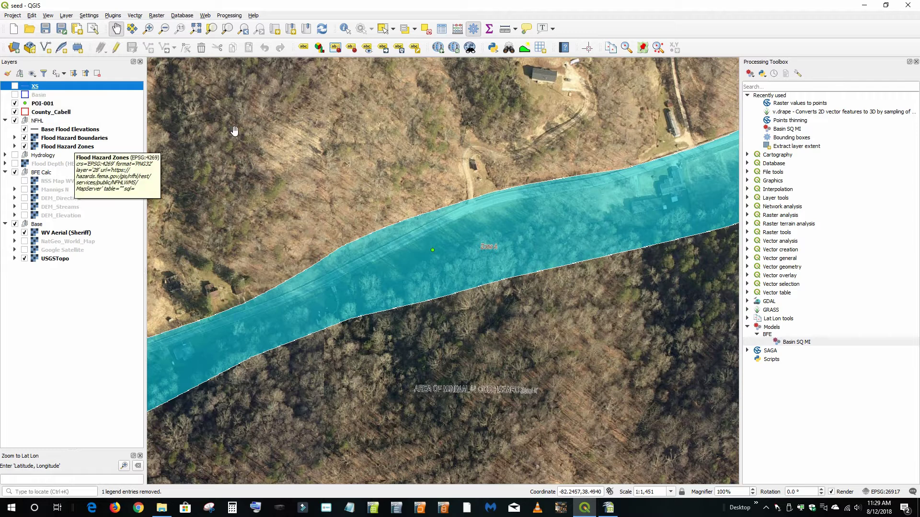
click(15, 87)
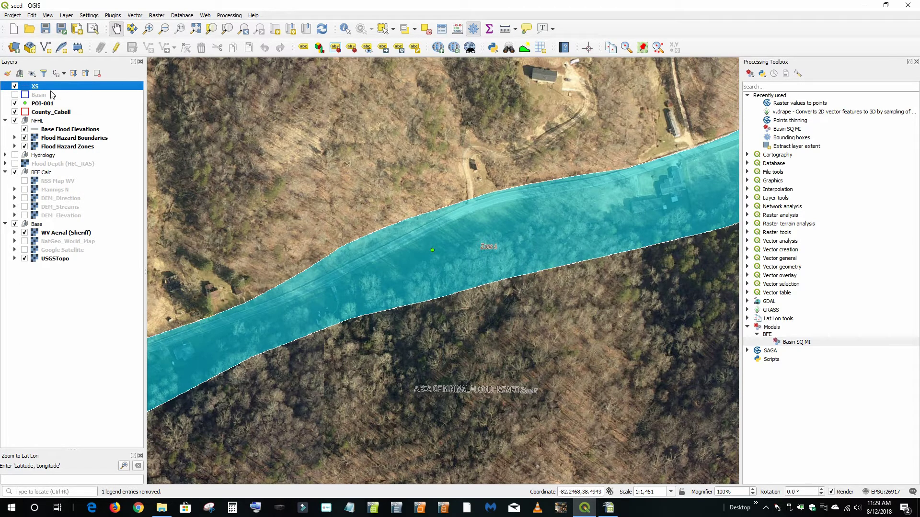
double_click(38, 89)
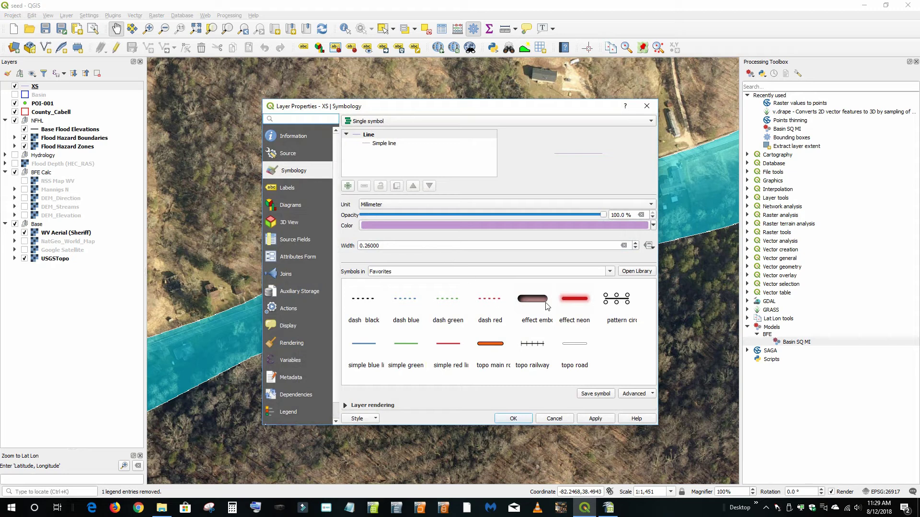
click(506, 352)
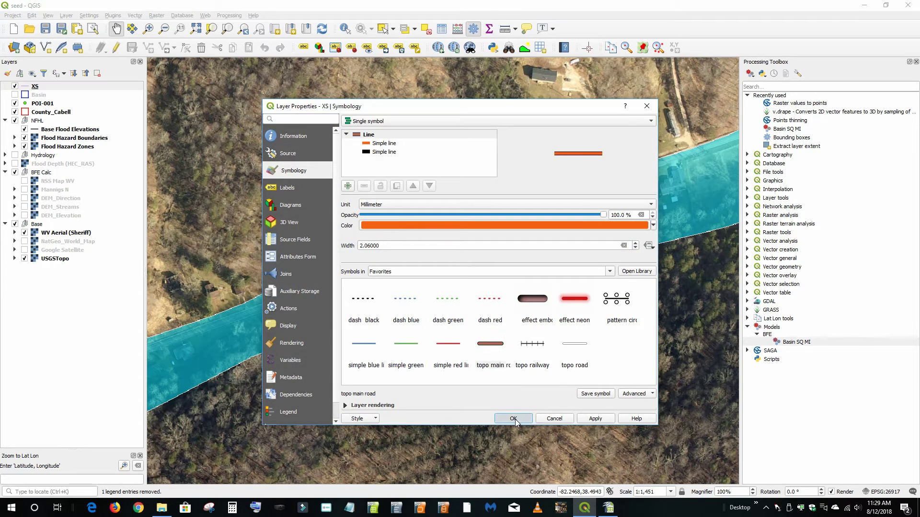
click(515, 418)
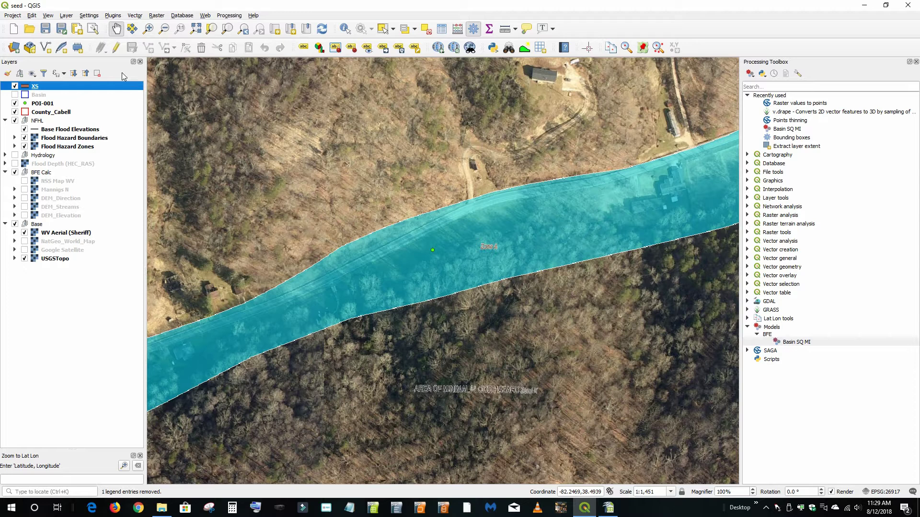
Step: Draw a cross-section line on the XS layer through POI-001, spanning the flood zone from its southern to its northern boundary
click(115, 49)
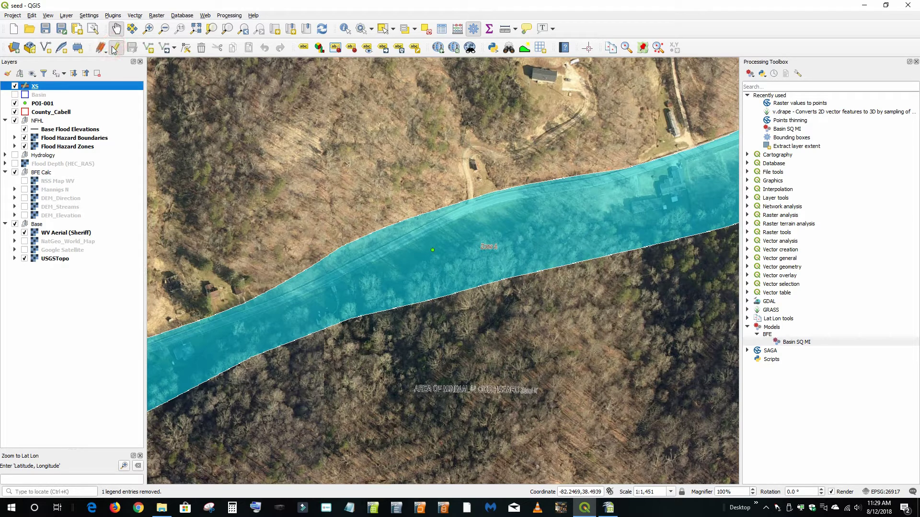
click(149, 48)
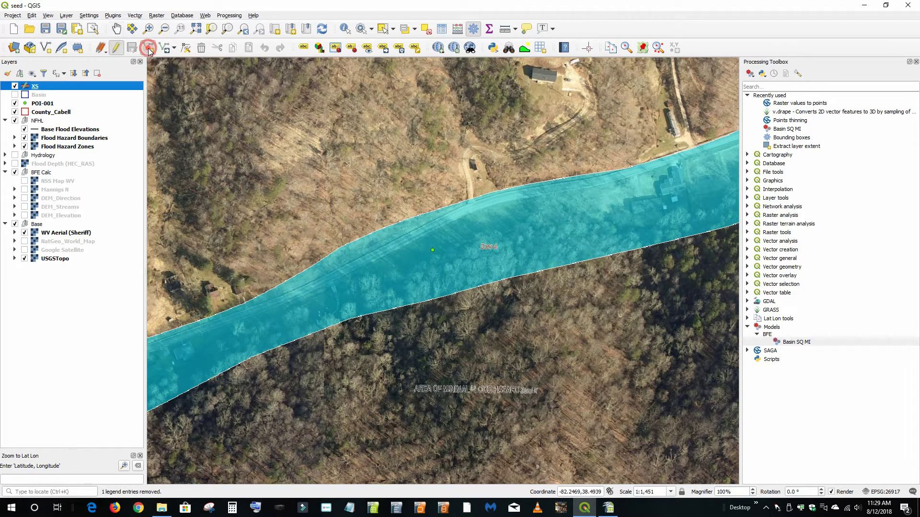
click(433, 249)
click(446, 297)
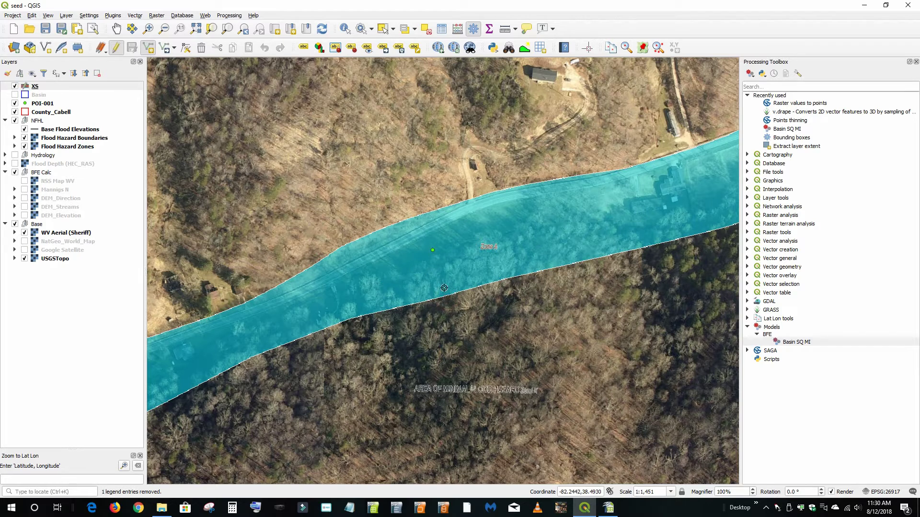
click(421, 212)
right_click(422, 212)
click(468, 280)
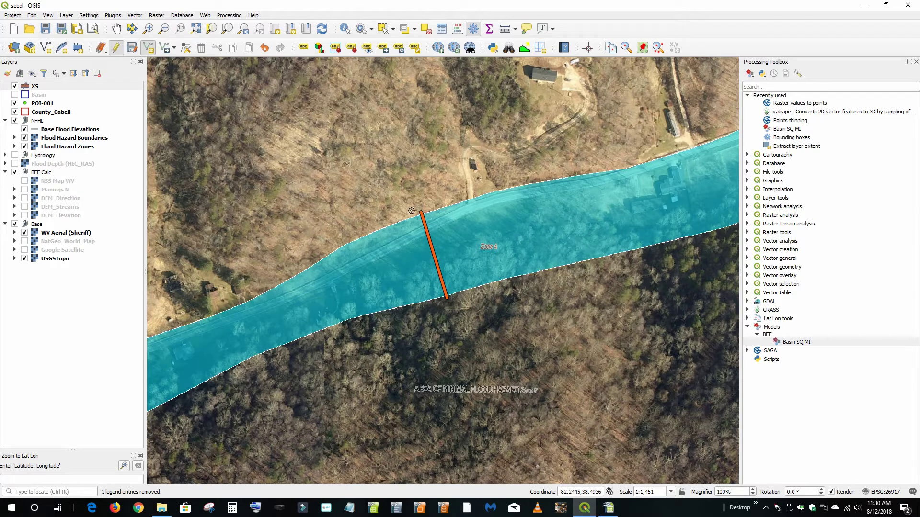
Step: Compare the cross section with the Basin outline at full basin extent, then zoom back to the XS layer and hide Basin
click(15, 95)
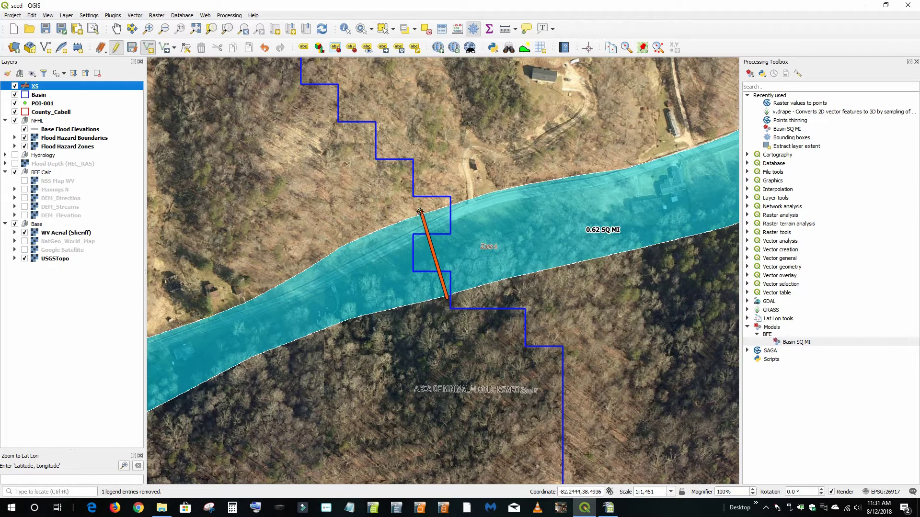
right_click(40, 95)
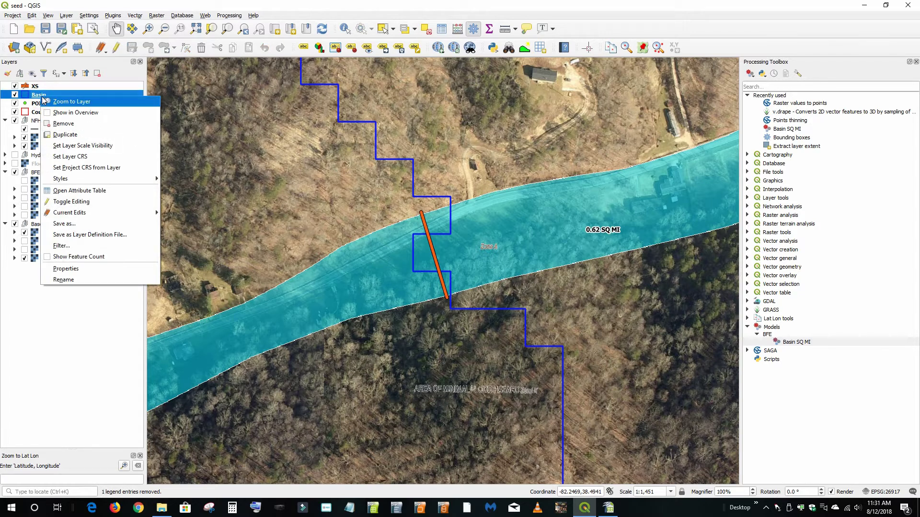
click(71, 101)
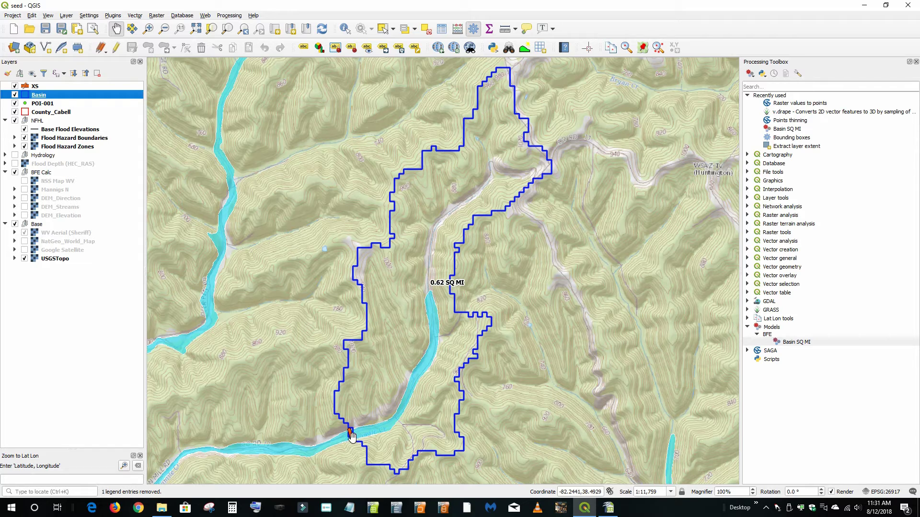
right_click(35, 87)
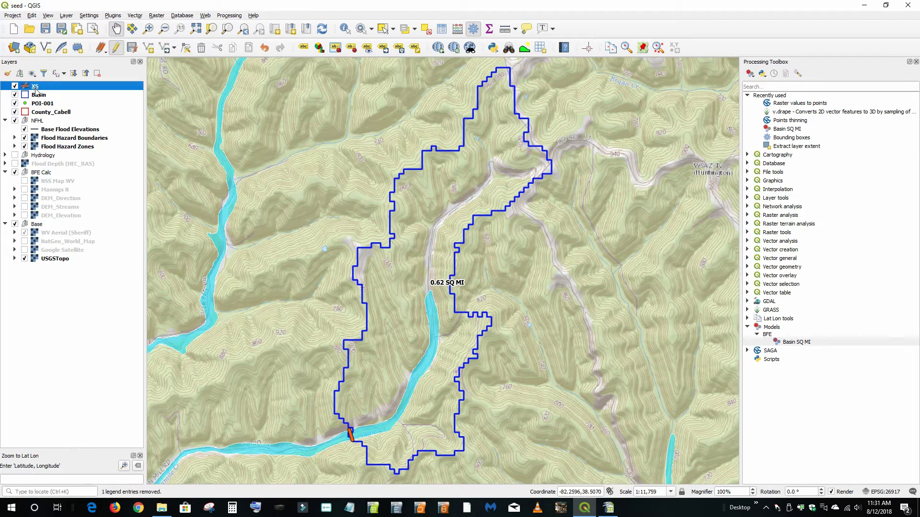
click(62, 92)
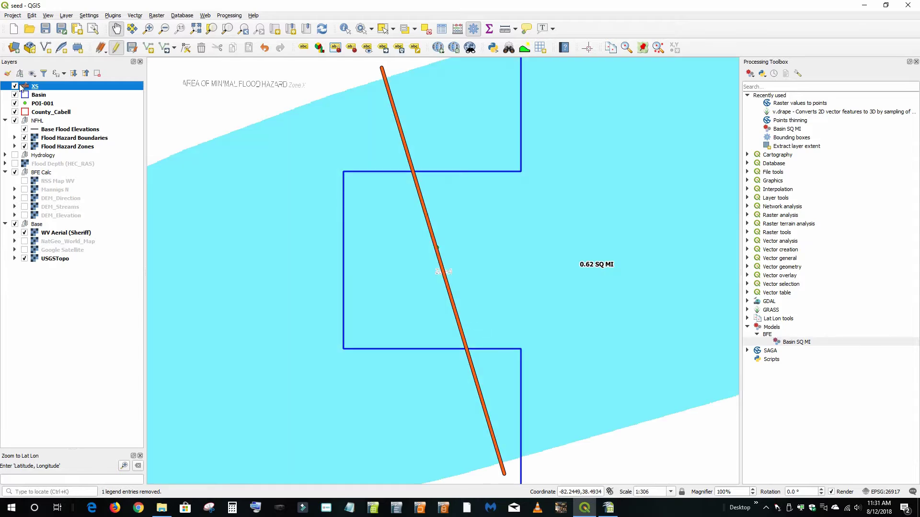
click(15, 95)
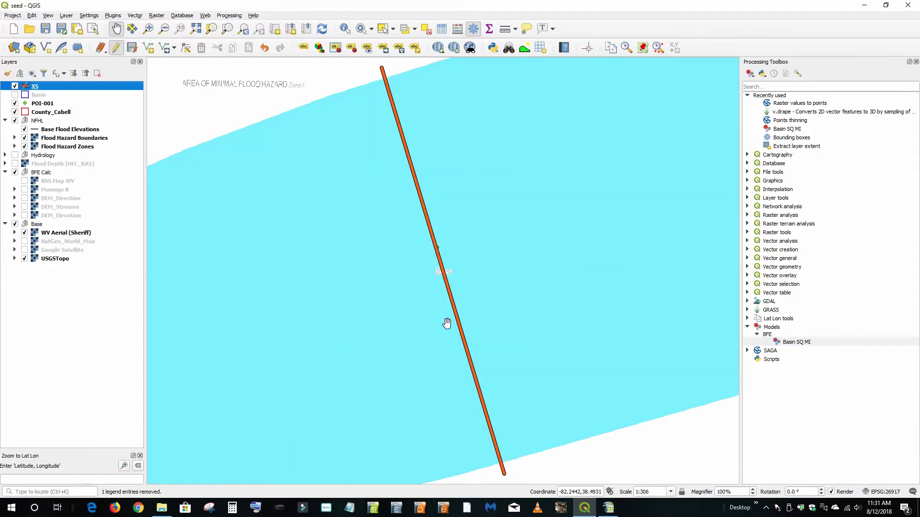
Step: Hide the NFHL group so the aerial imagery around and east of the cross section can be seen
scroll(441, 280, down, 1)
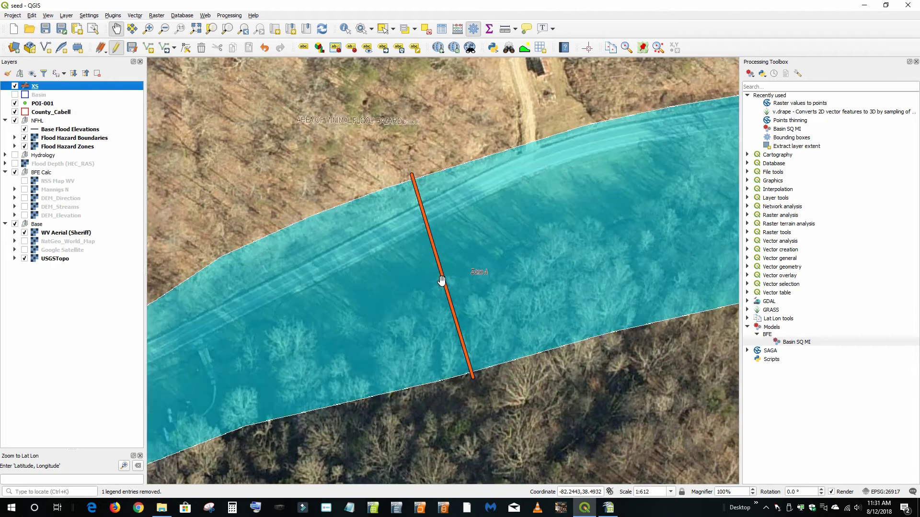
drag(517, 278, 389, 300)
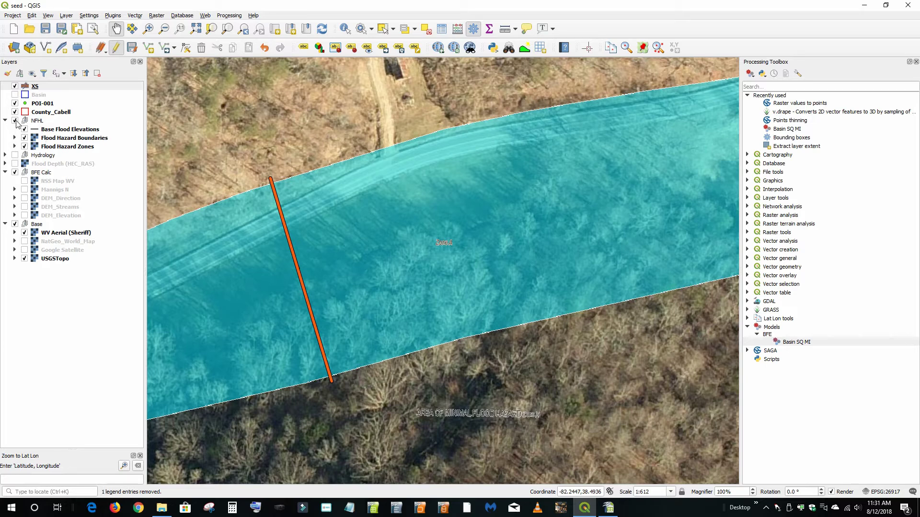
click(15, 120)
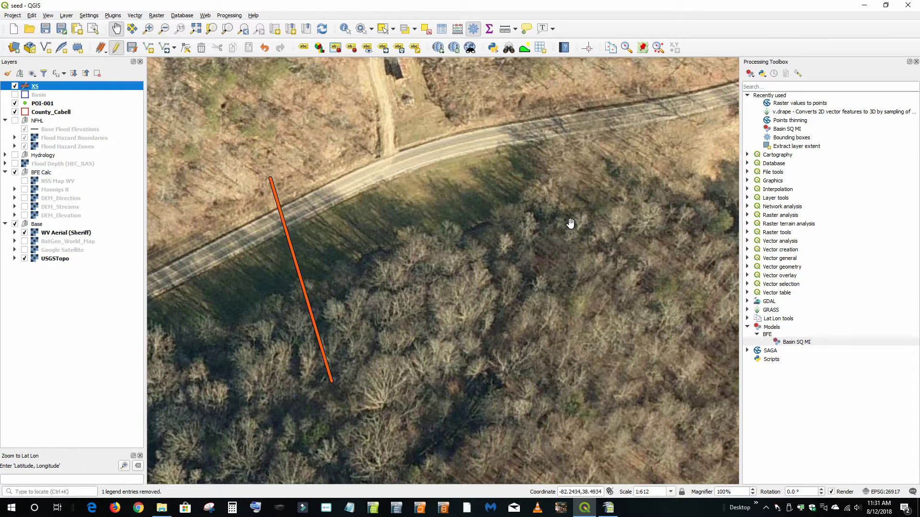
Step: Draw a second, shorter cross-section line in the woods east of the first, south of the road, and save the XS layer edits
click(115, 48)
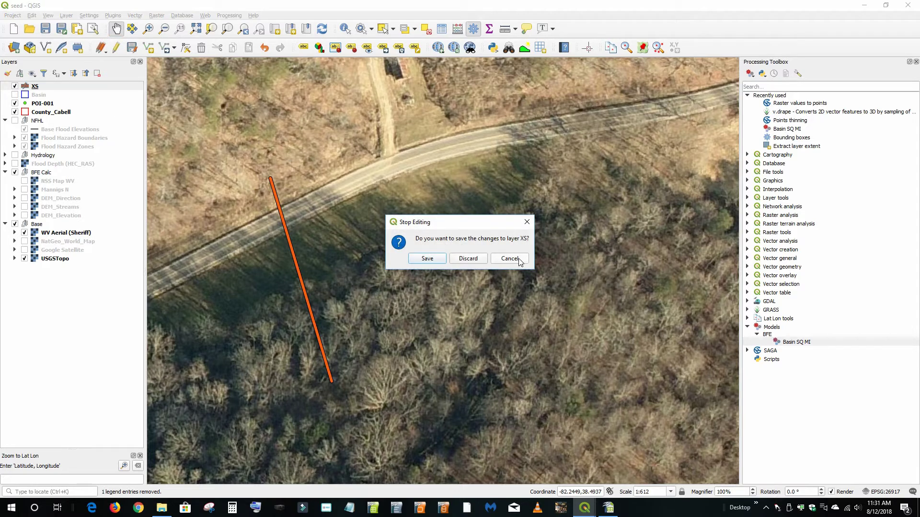
click(509, 259)
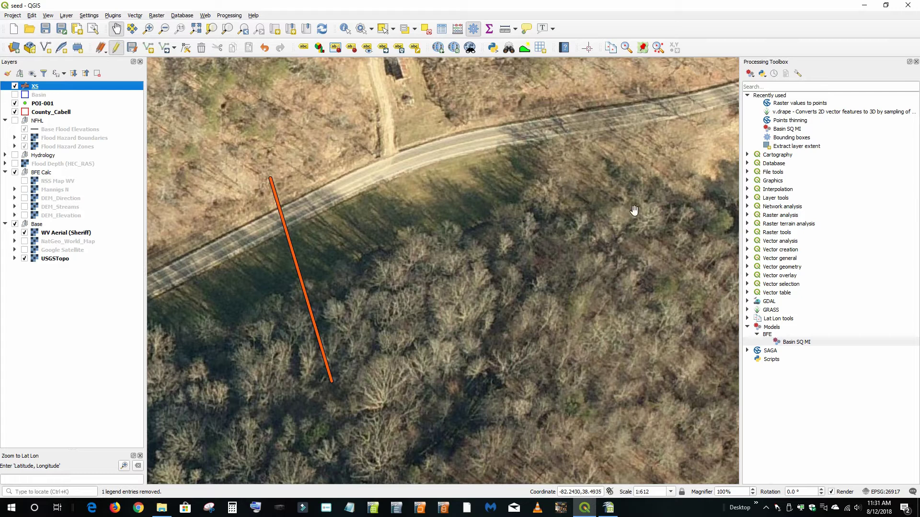
click(120, 48)
click(148, 48)
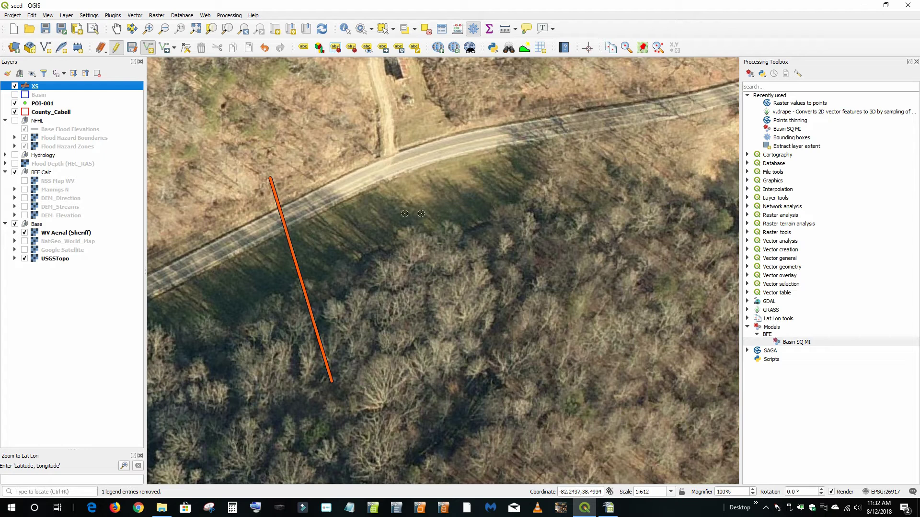
click(576, 262)
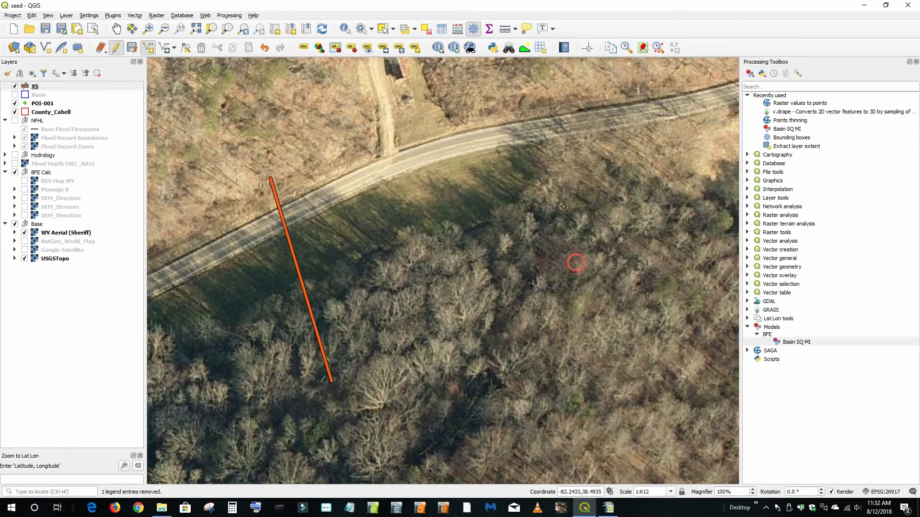
right_click(563, 170)
click(472, 282)
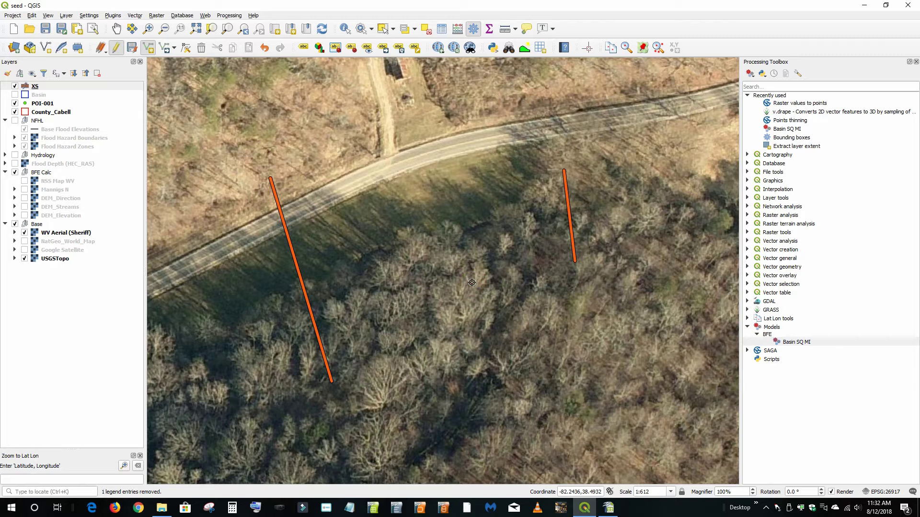
click(116, 47)
click(427, 258)
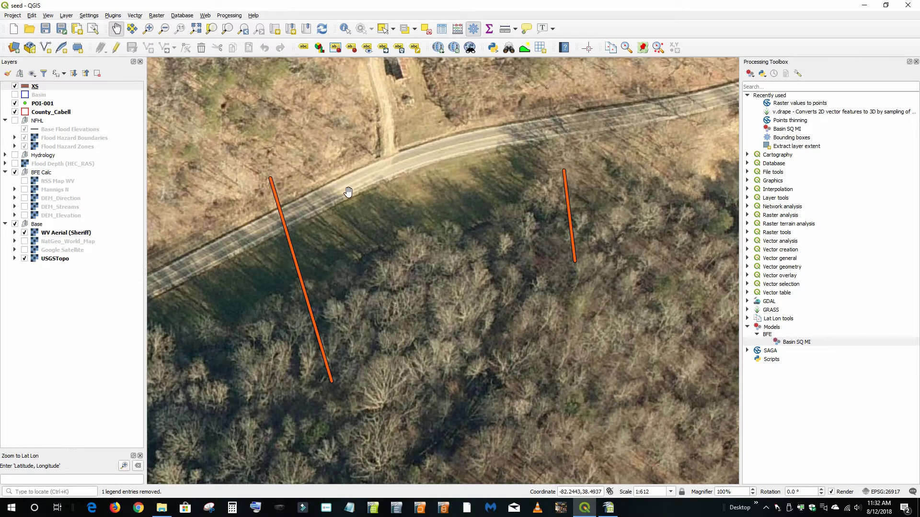
Step: Open the Profile Tool and add the DEM_Elevation raster as its profile layer
click(606, 511)
click(607, 510)
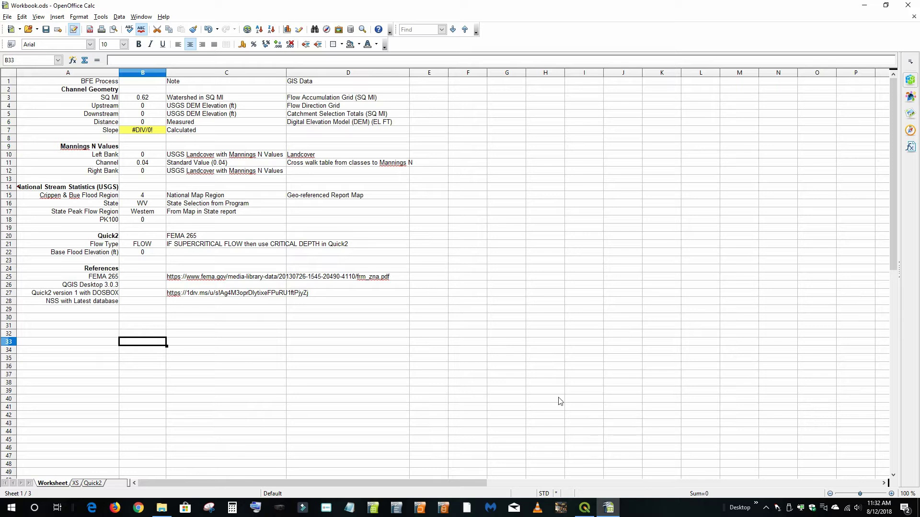
click(584, 508)
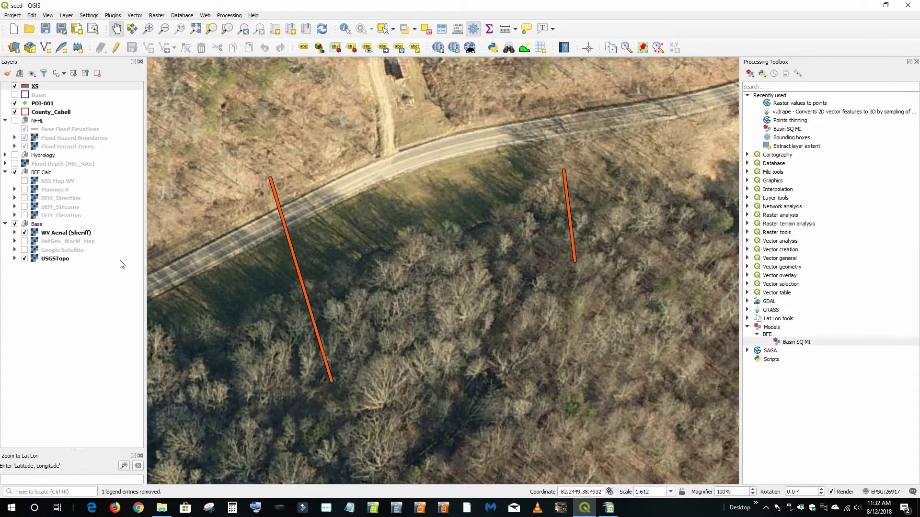
click(523, 48)
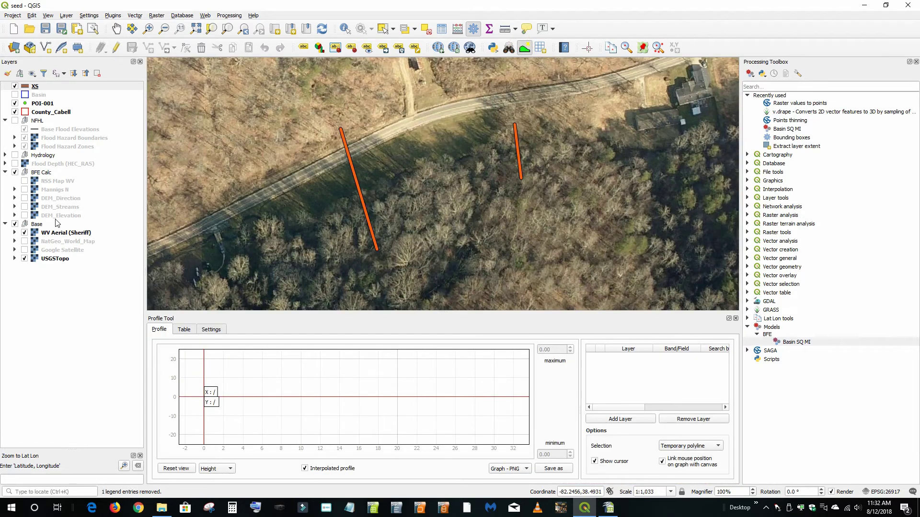
click(58, 217)
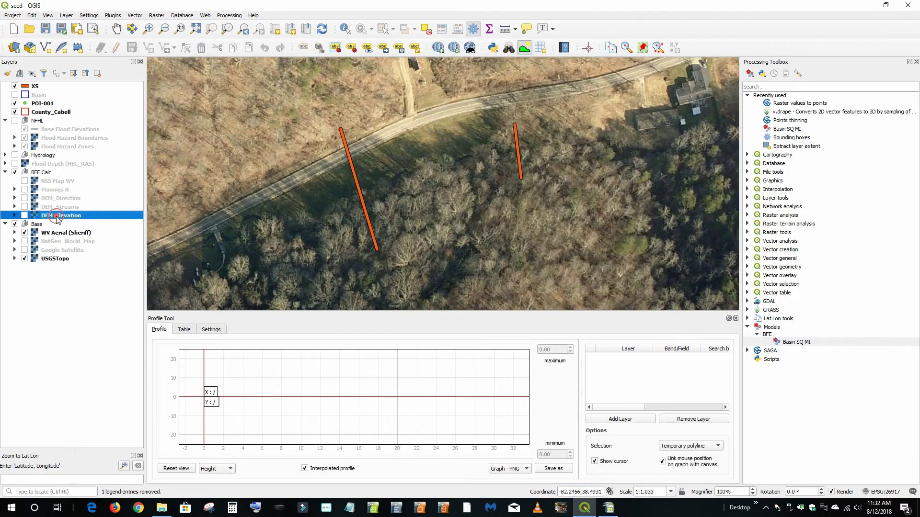
click(628, 420)
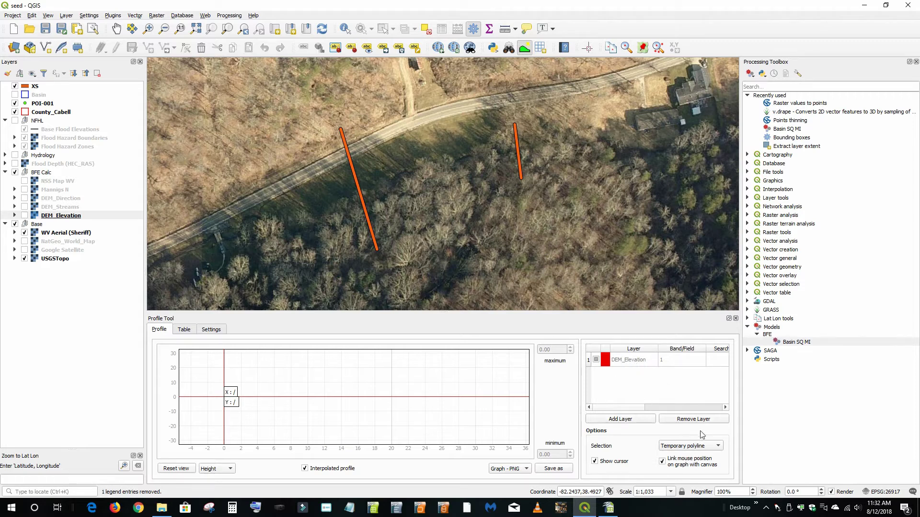
Step: Set the profile selection to Selected polyline and plot the profile of the longer, western cross section on the XS layer
click(688, 451)
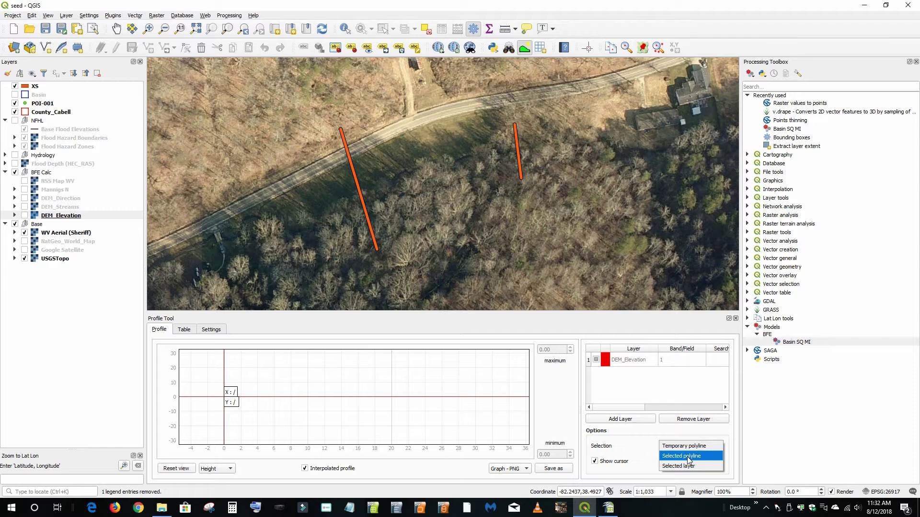
click(688, 458)
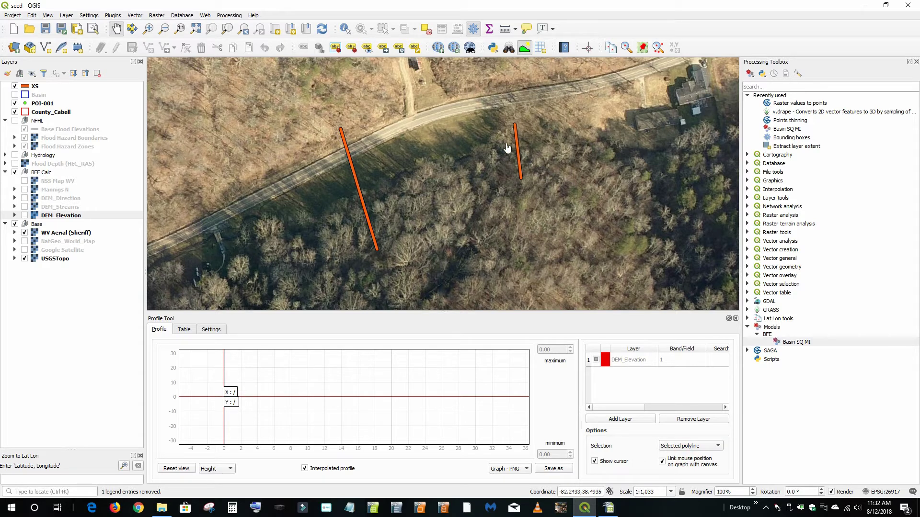
click(34, 88)
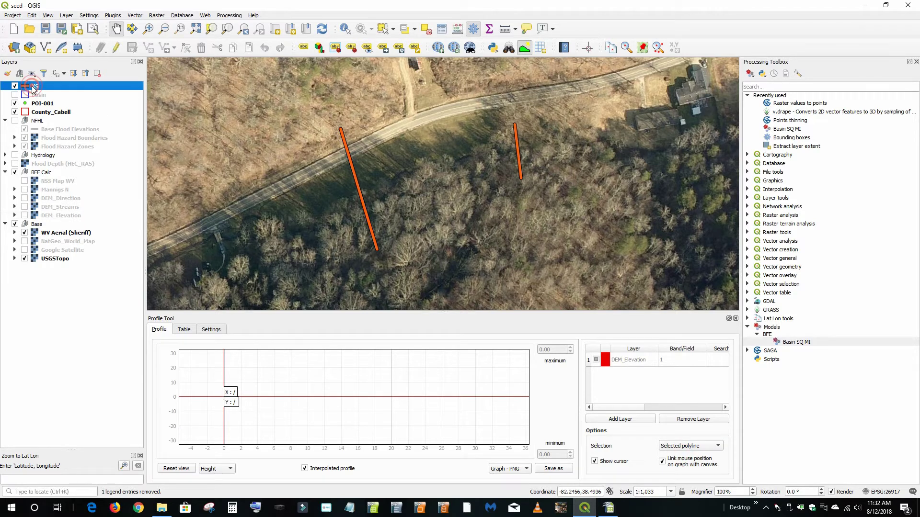
click(362, 203)
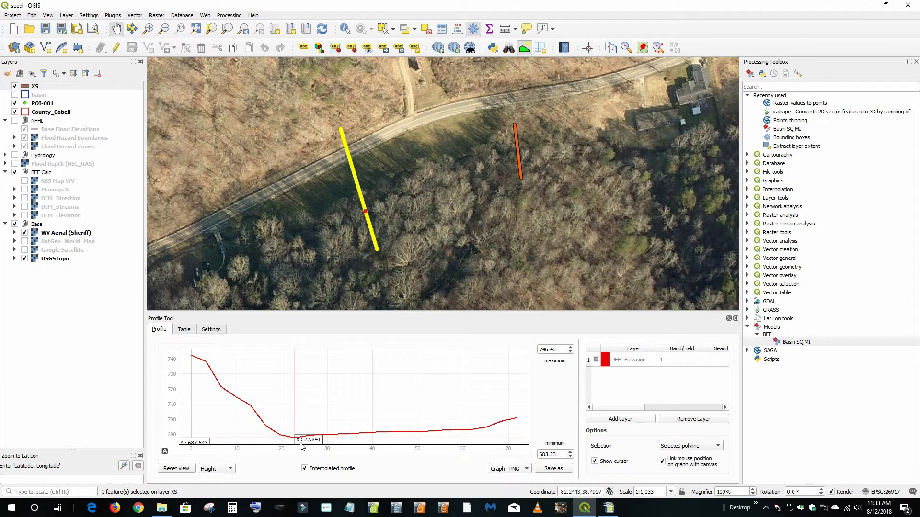
Step: Switch to the OpenOffice Calc workbook and set the Downstream elevation to 687.5
click(608, 507)
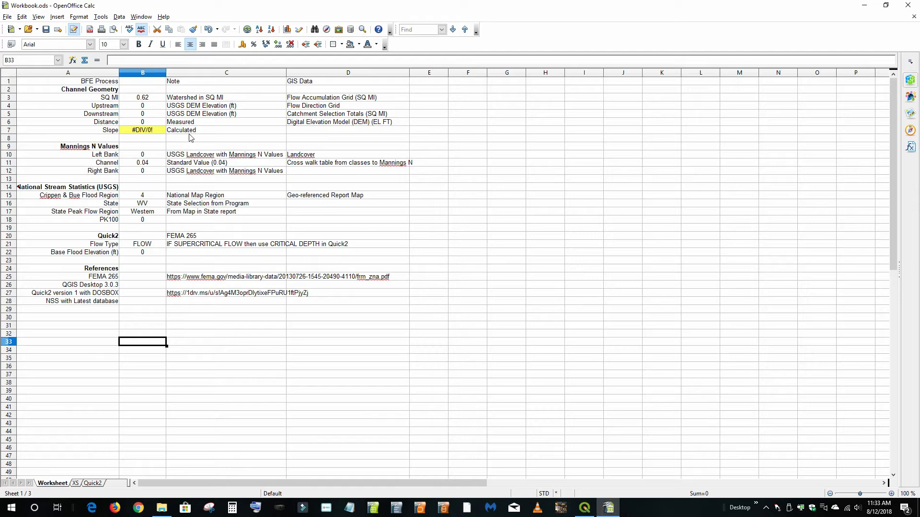
click(142, 114)
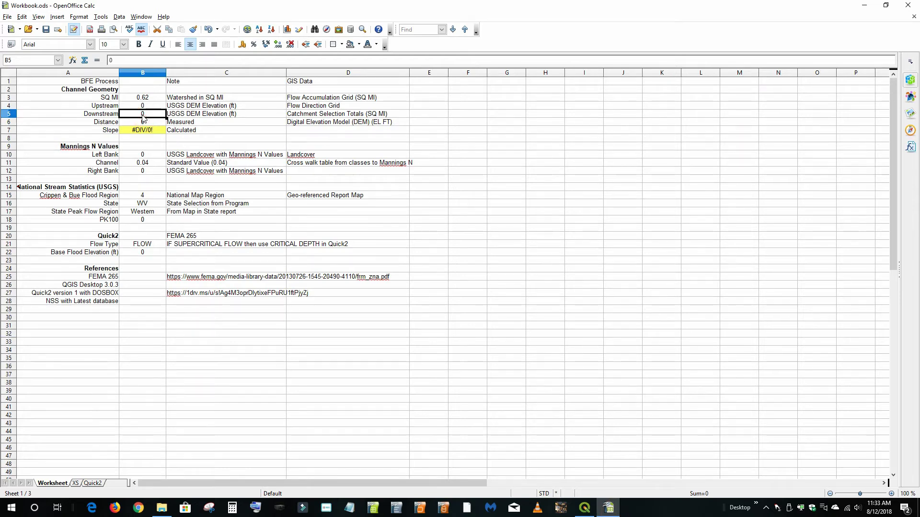
text(687.5)
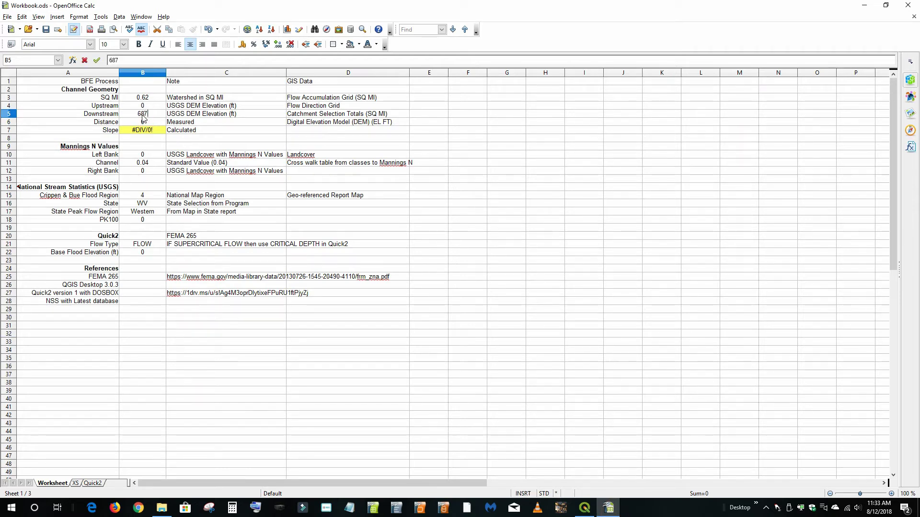
click(117, 364)
Step: Profile the shorter, eastern cross section in QGIS, then enter 691.5 as the Upstream elevation in the workbook
click(582, 507)
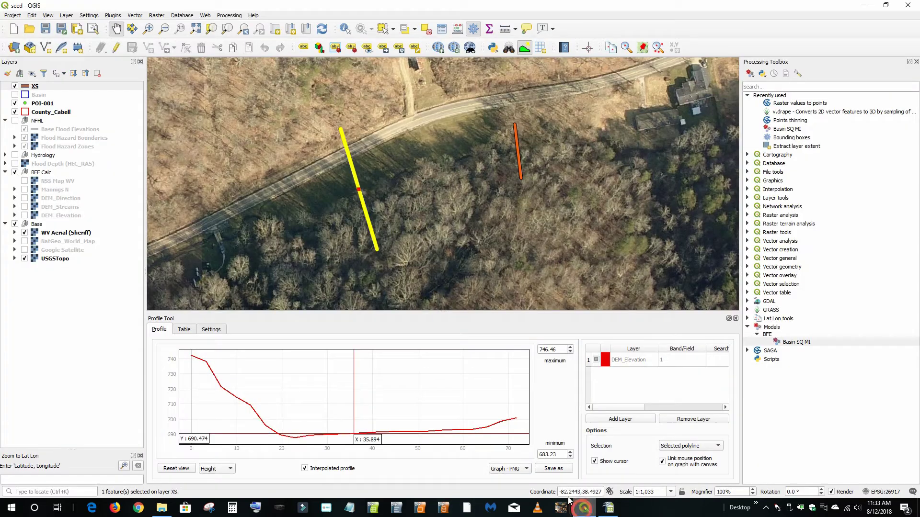
click(519, 162)
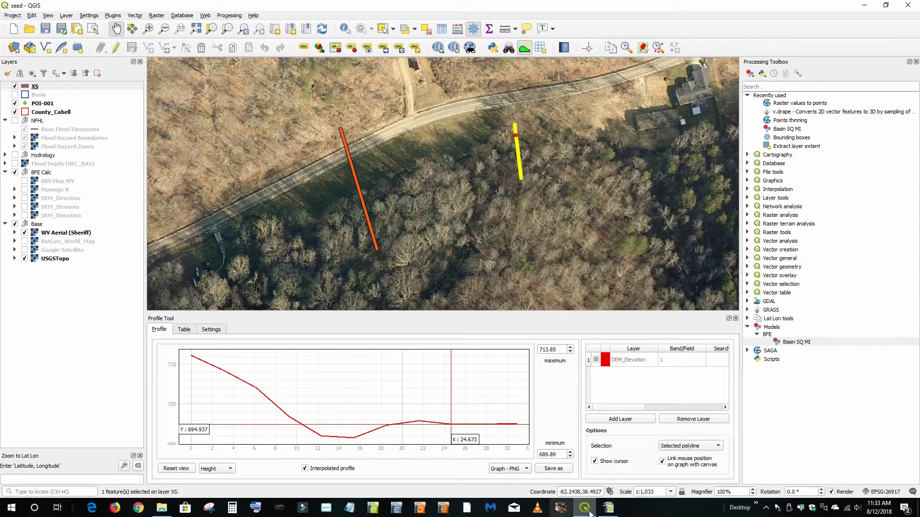
click(608, 508)
click(149, 106)
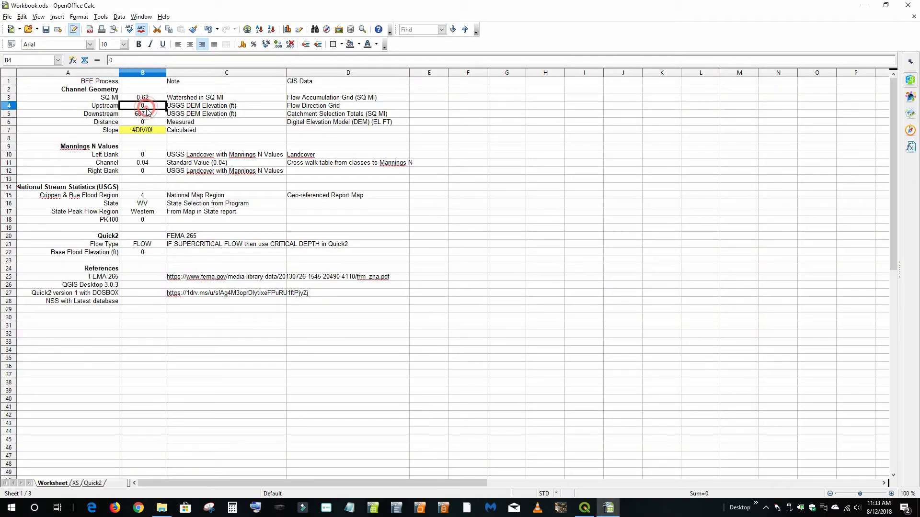
text(691.5)
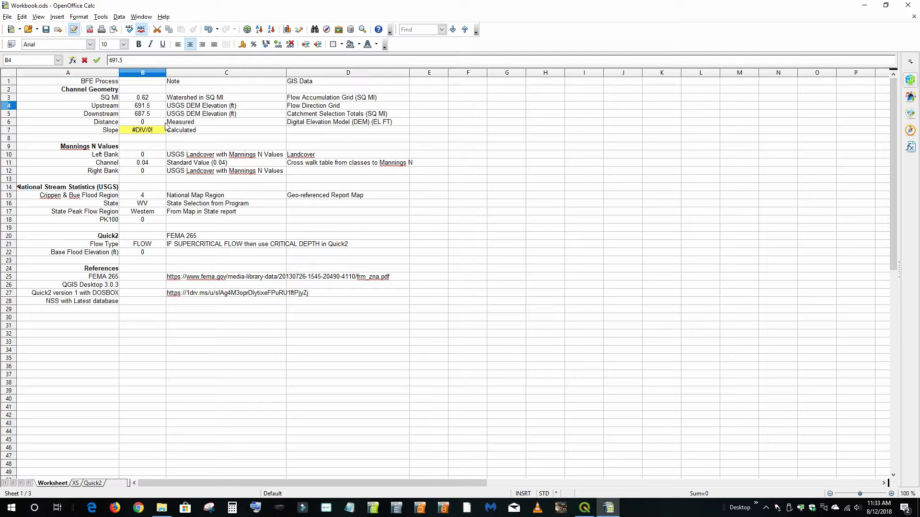
click(171, 408)
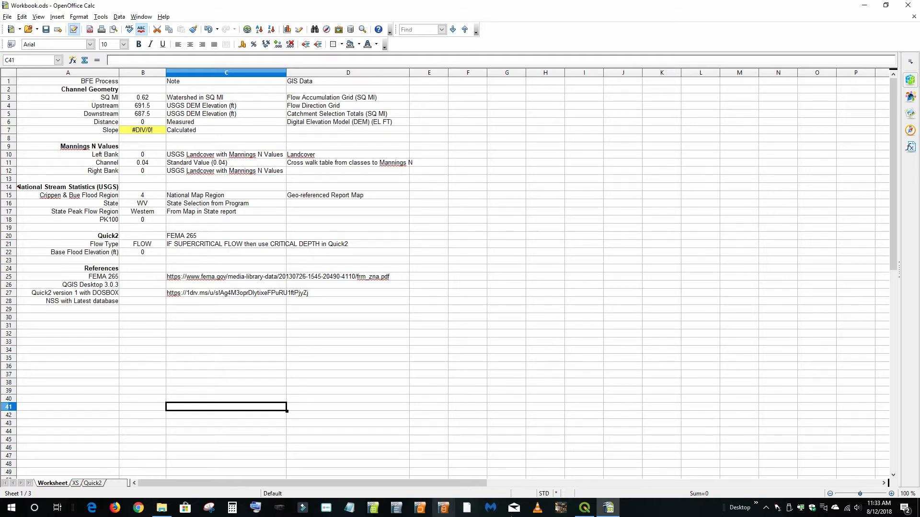
Step: Return to QGIS, close the Profile Tool, and measure the stream path in feet from the eastern cross section to the western one
click(584, 508)
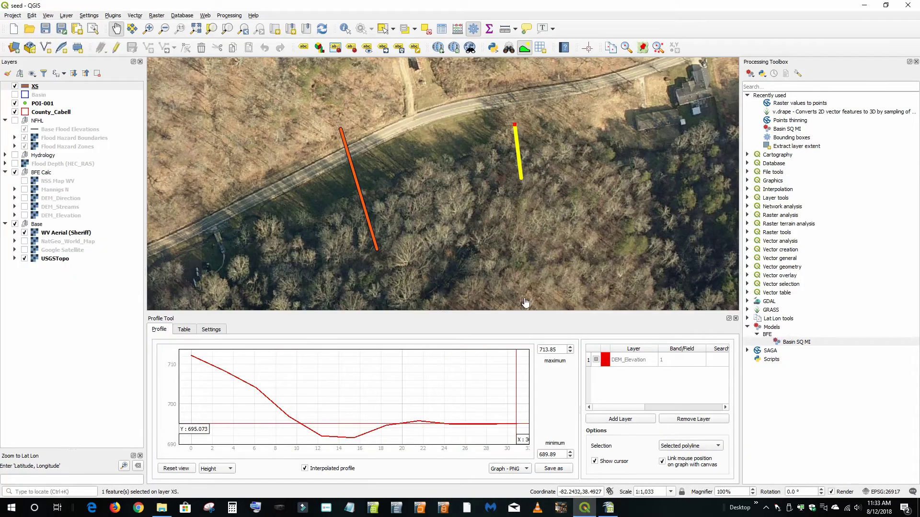
click(735, 318)
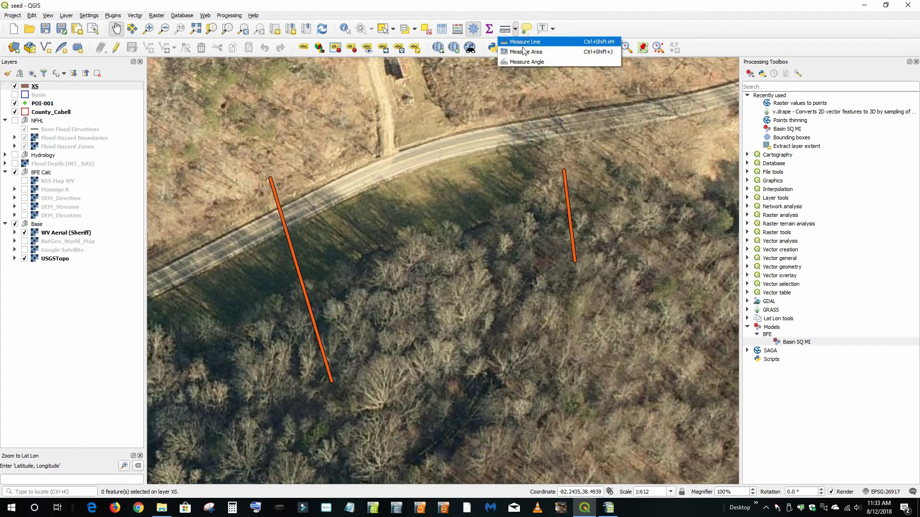
click(538, 43)
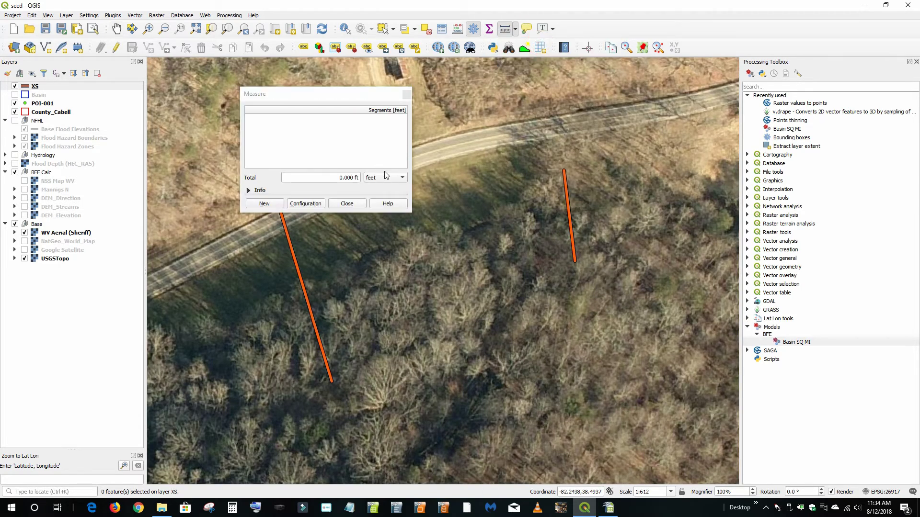
drag(356, 93, 288, 69)
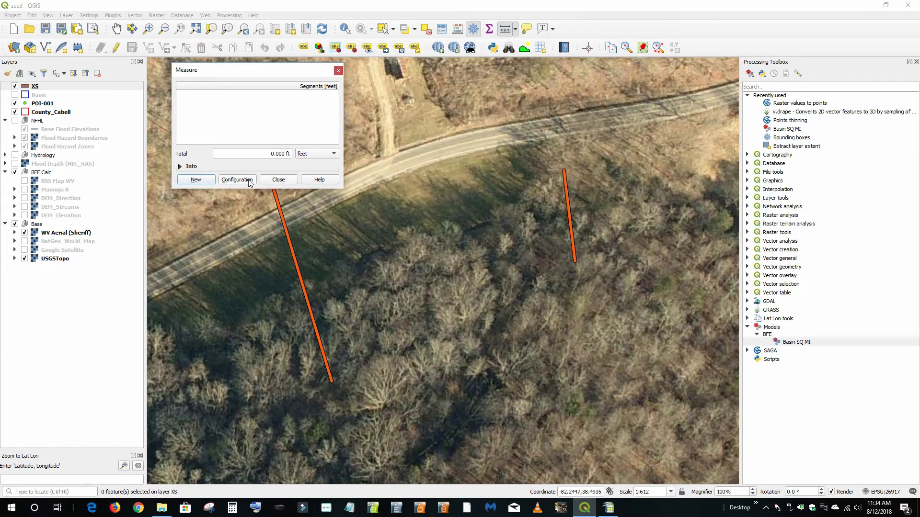
click(568, 213)
click(521, 217)
click(480, 226)
click(436, 234)
click(396, 245)
click(369, 253)
click(356, 270)
click(344, 294)
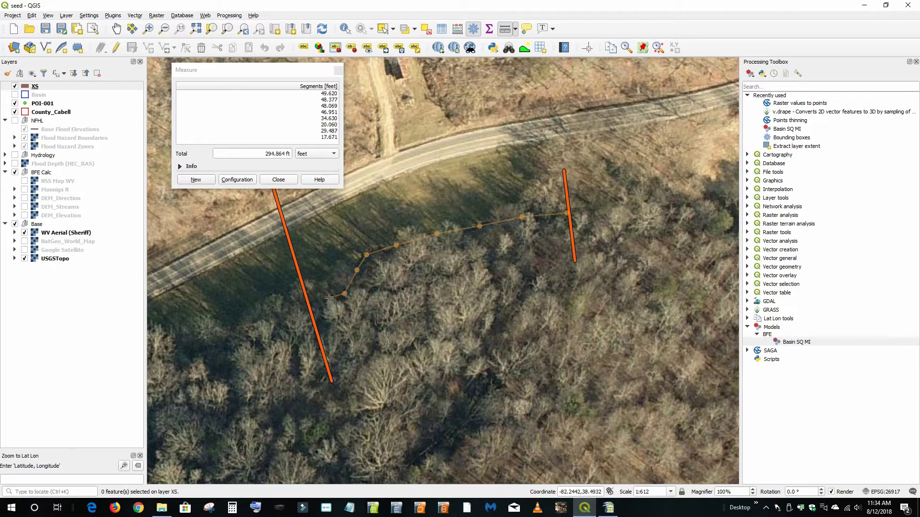
click(329, 298)
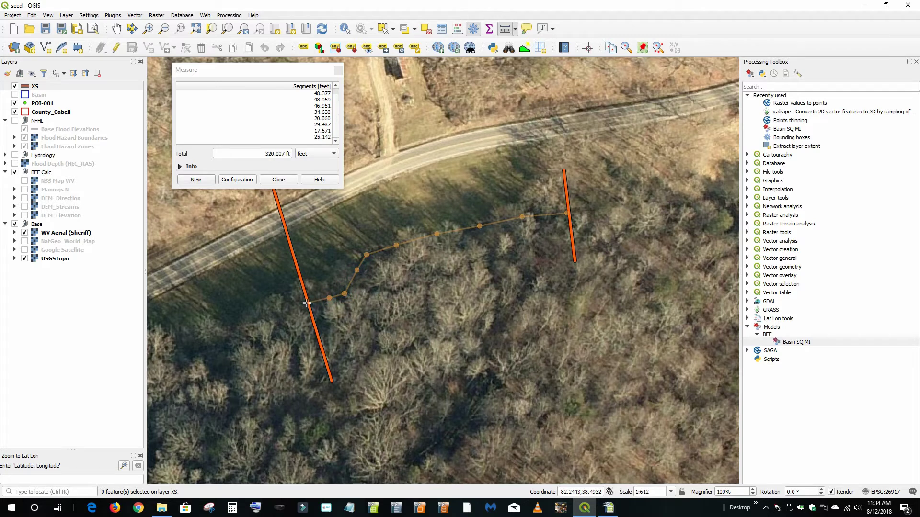
click(307, 303)
Step: Switch to the OpenOffice Calc workbook, set the Distance to 320, and save the workbook
click(608, 508)
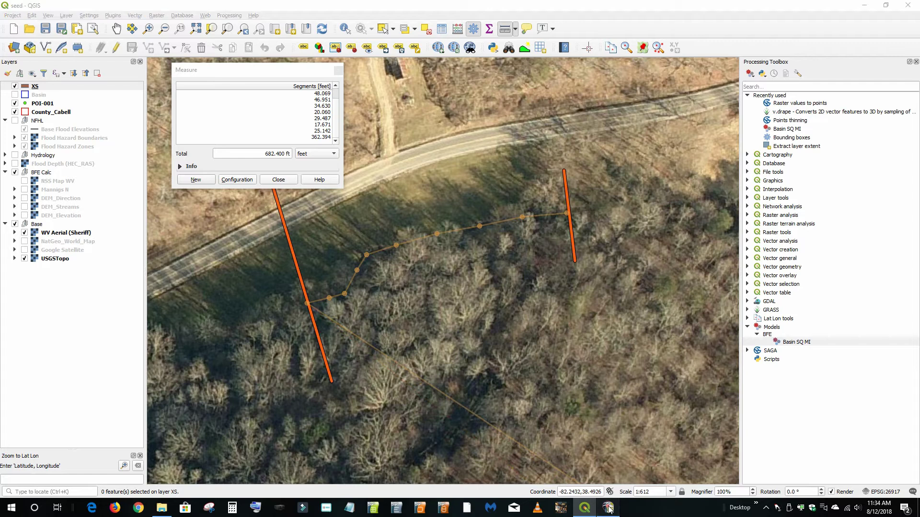
click(135, 122)
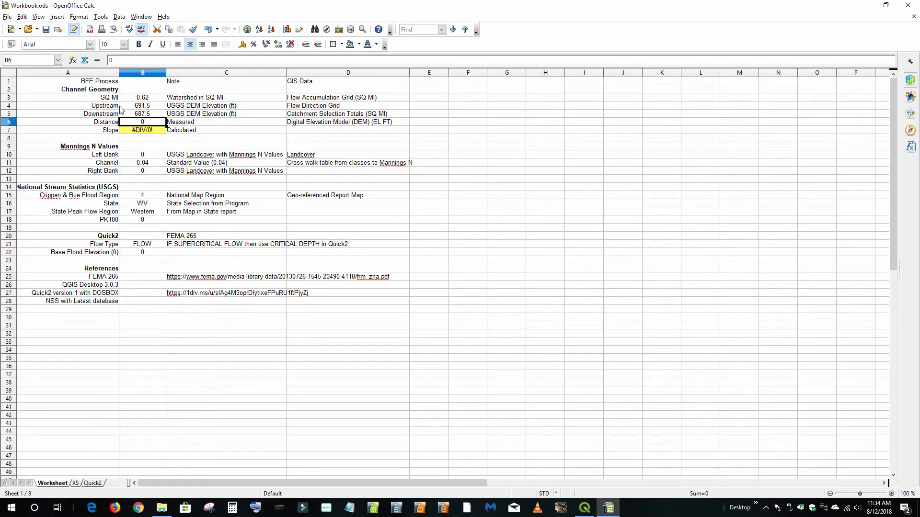
text(32)
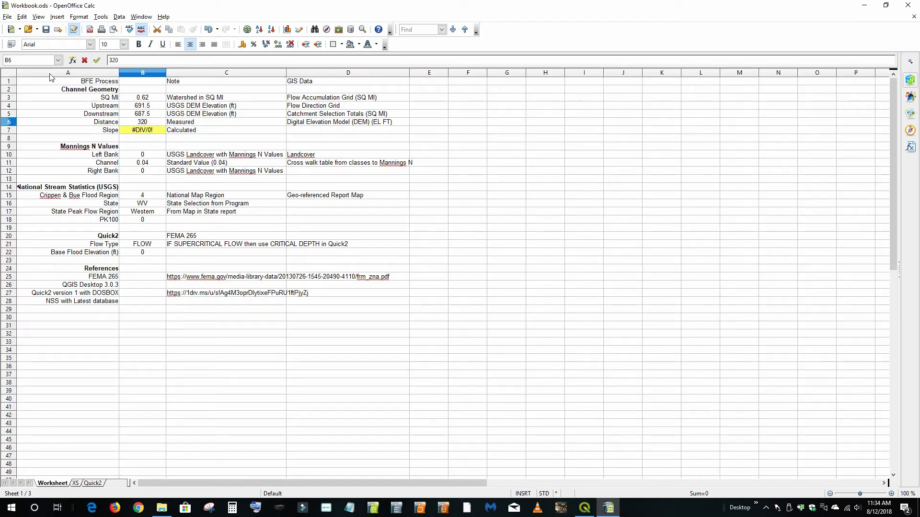
click(146, 432)
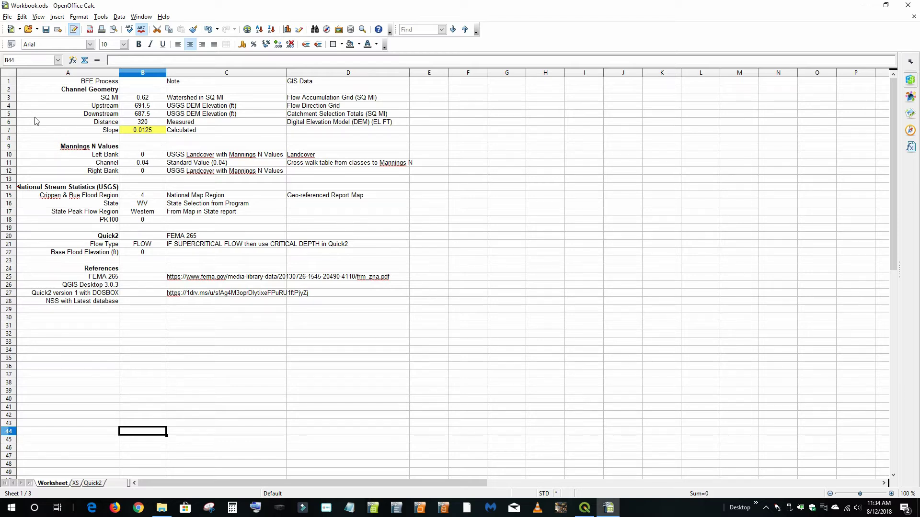
click(46, 30)
Step: In QGIS, close the measurement, show the Mannigs N layer, and identify its values in the differently coloured cells around the western cross section
click(593, 510)
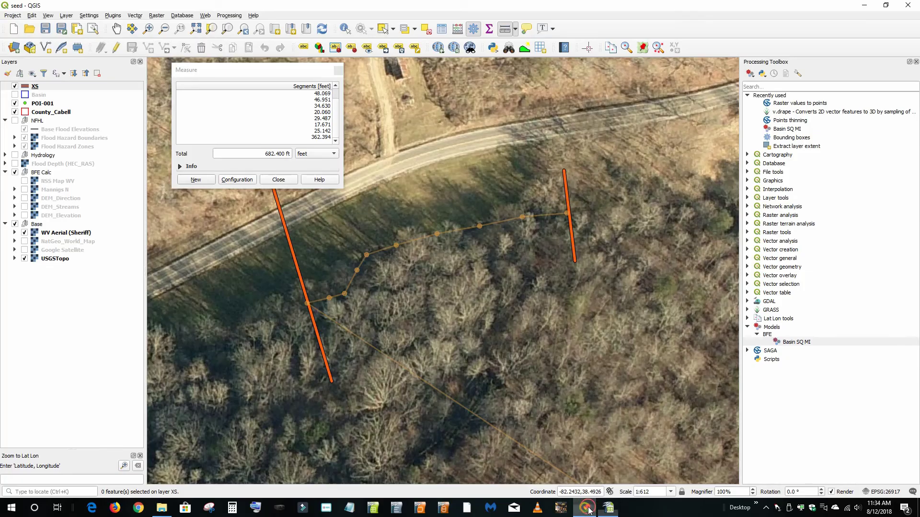
click(338, 71)
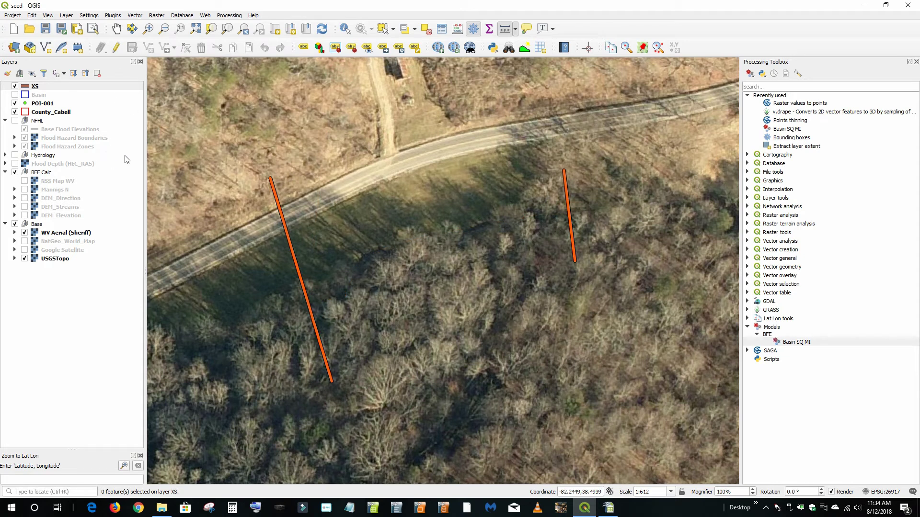
click(24, 190)
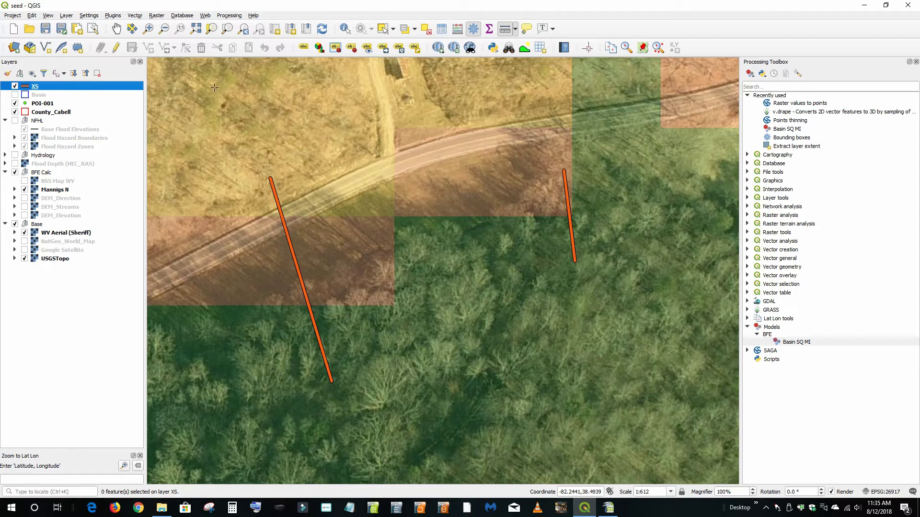
click(50, 190)
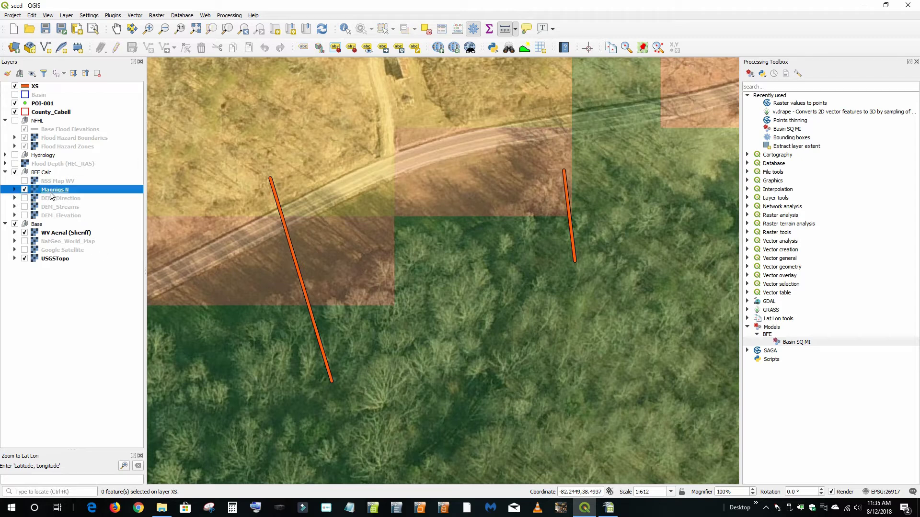
click(345, 29)
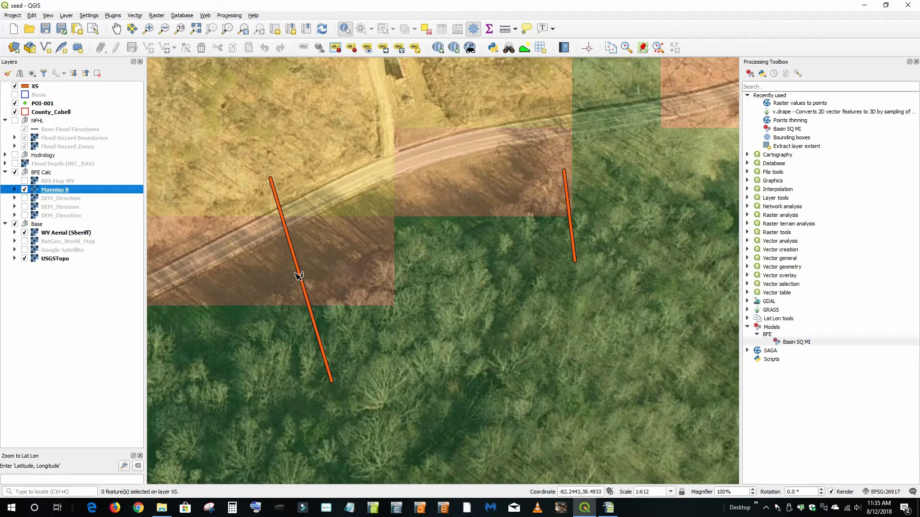
click(463, 259)
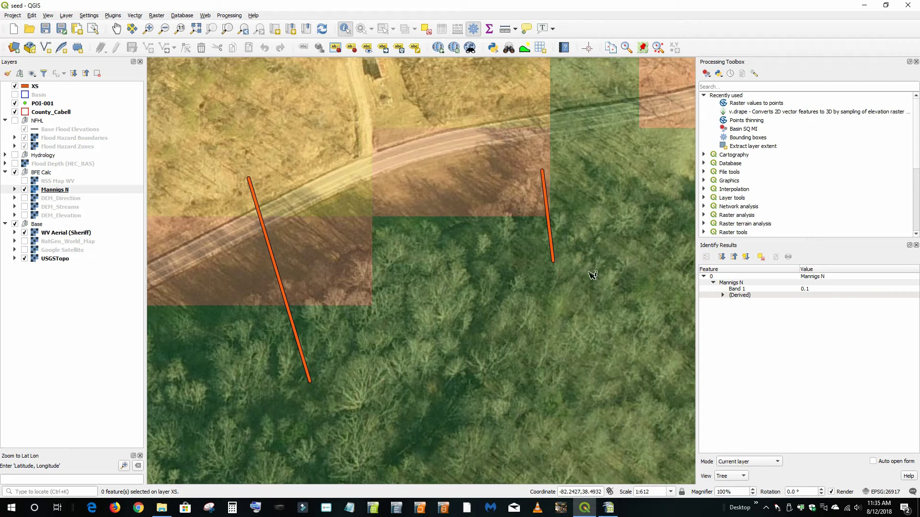
click(311, 256)
click(320, 133)
click(412, 257)
Step: Switch to the OpenOffice Calc workbook, set the Mannings N Left Bank to 0.1 and Right Bank to 0.04, and save
click(609, 508)
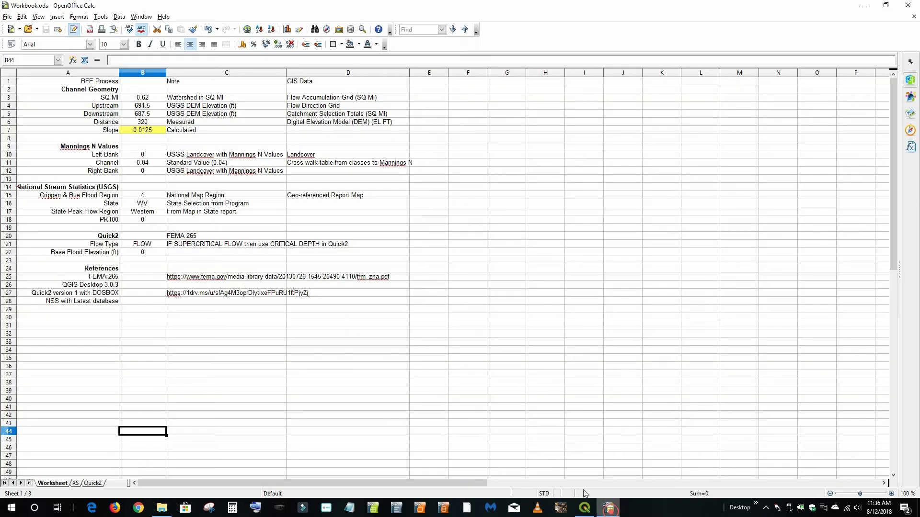
click(145, 155)
text(.1)
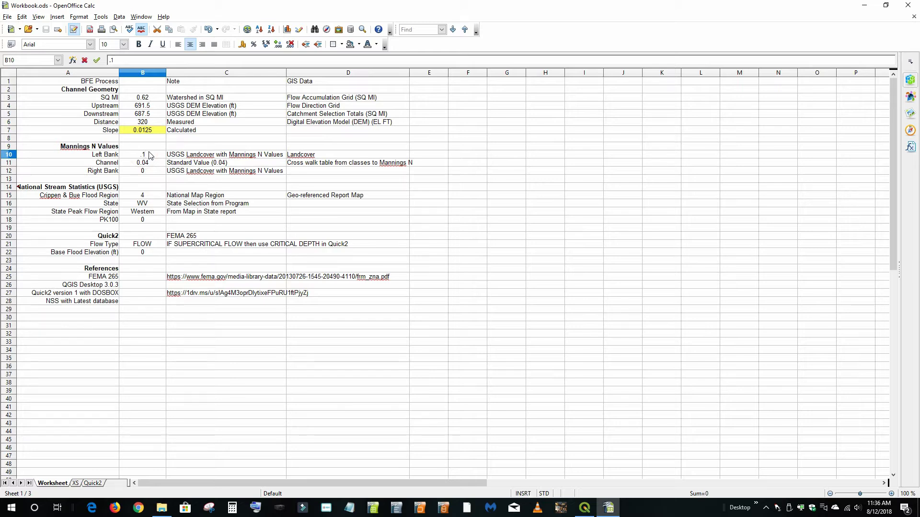
click(167, 326)
click(150, 173)
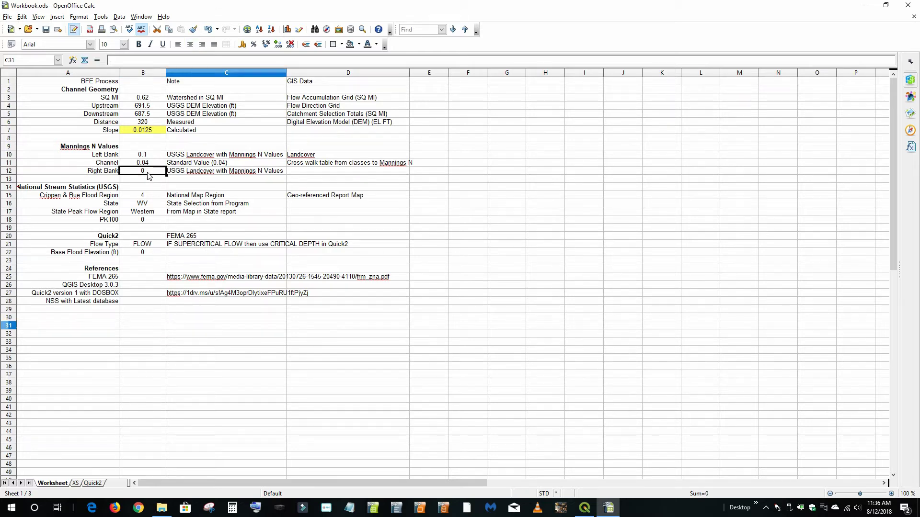
text(.04)
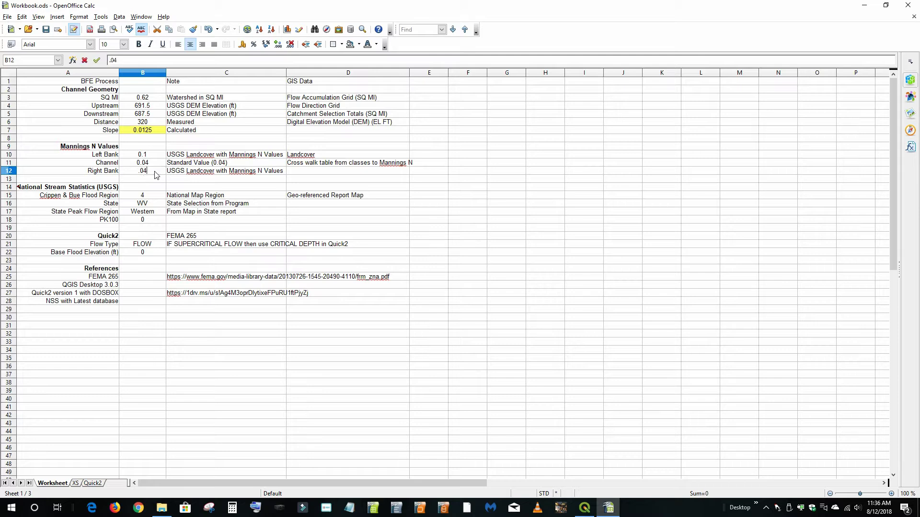
click(150, 366)
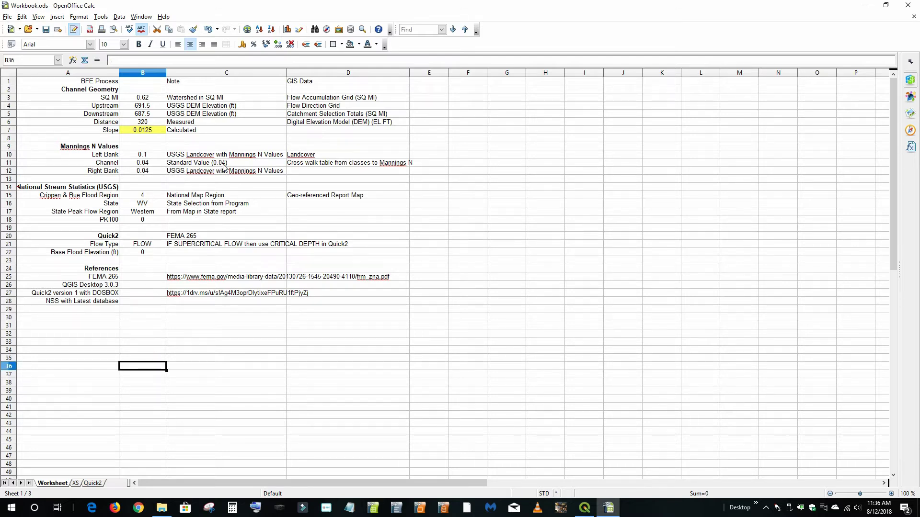
click(46, 29)
Step: Reduce the workbook from full screen to a smaller window, return to QGIS, and close the Processing Toolbox
click(584, 508)
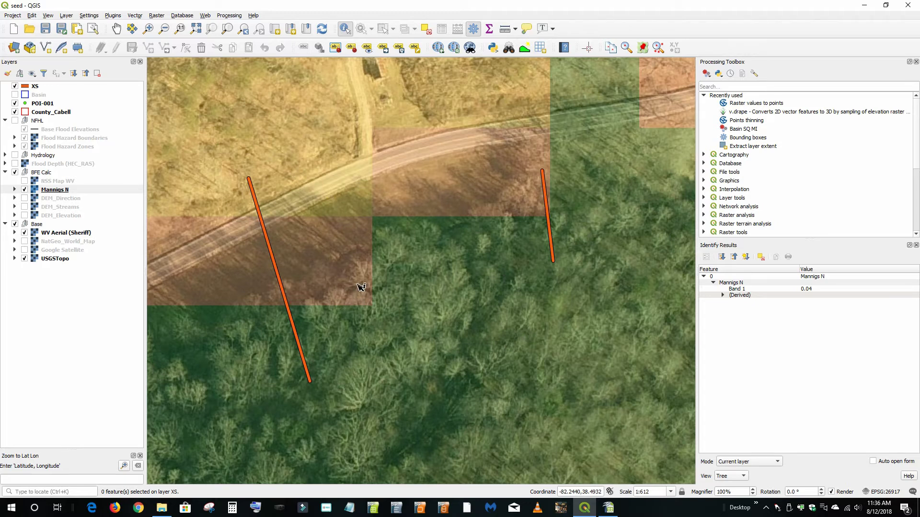
click(607, 511)
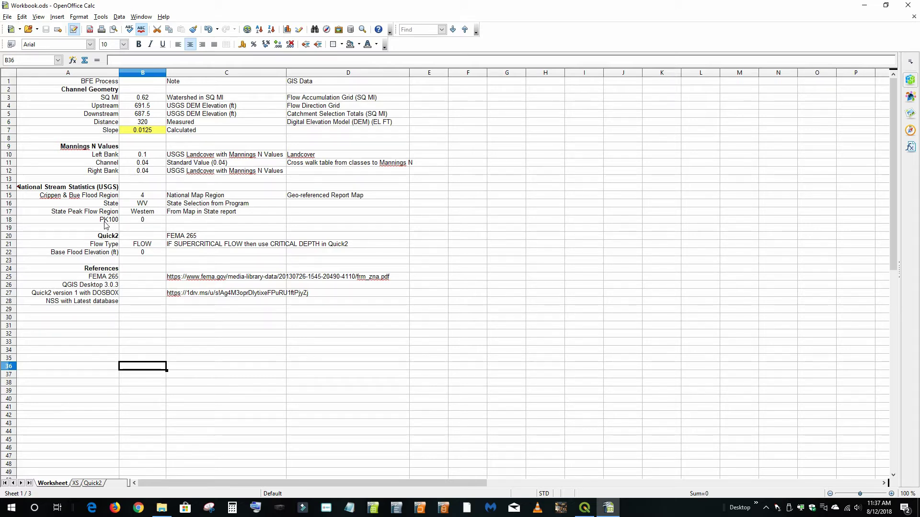
click(885, 5)
click(477, 22)
click(915, 62)
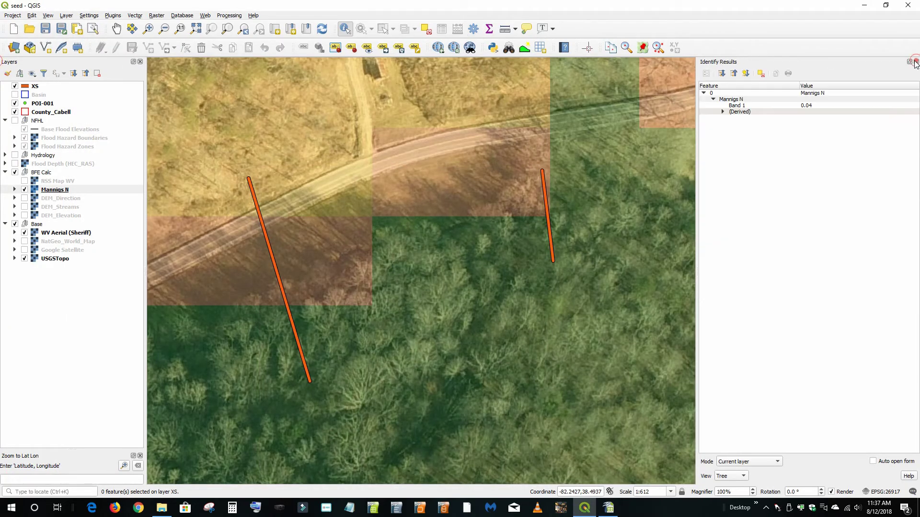
Step: Minimize QGIS, launch the ~NSS shortcut from the 2018-08-12_112057 request folder, and delete the existing Rural 1 scenario
click(864, 7)
click(407, 370)
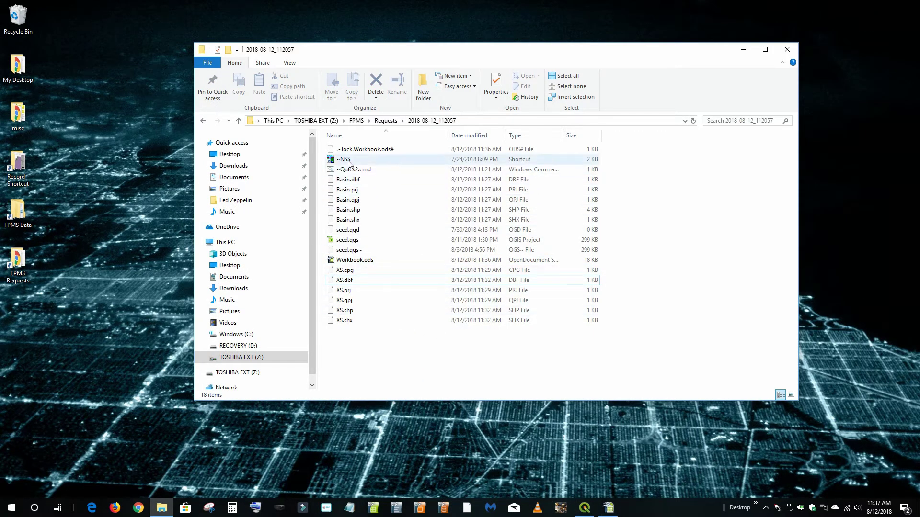
double_click(348, 161)
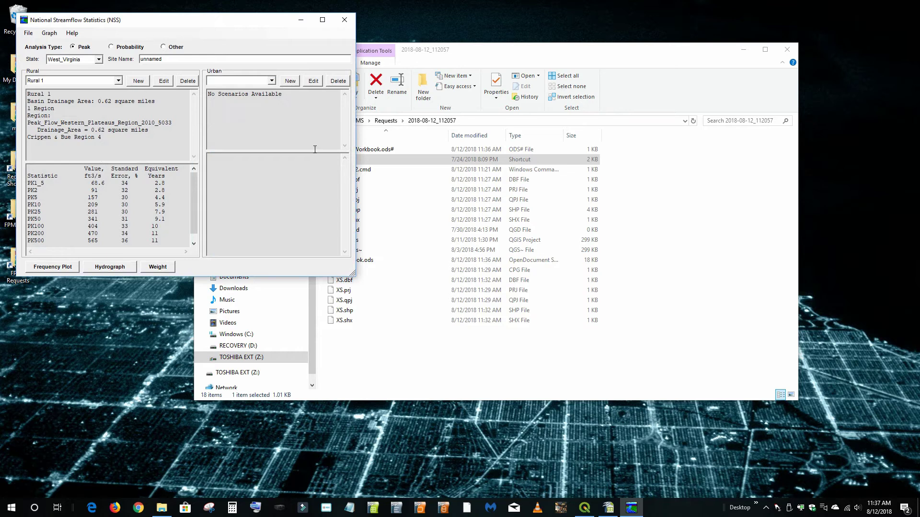
drag(186, 15, 479, 103)
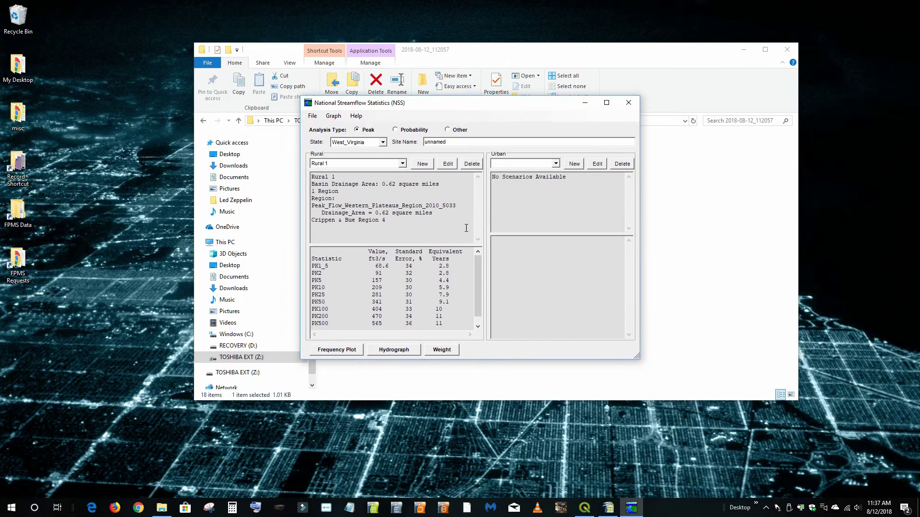
click(472, 164)
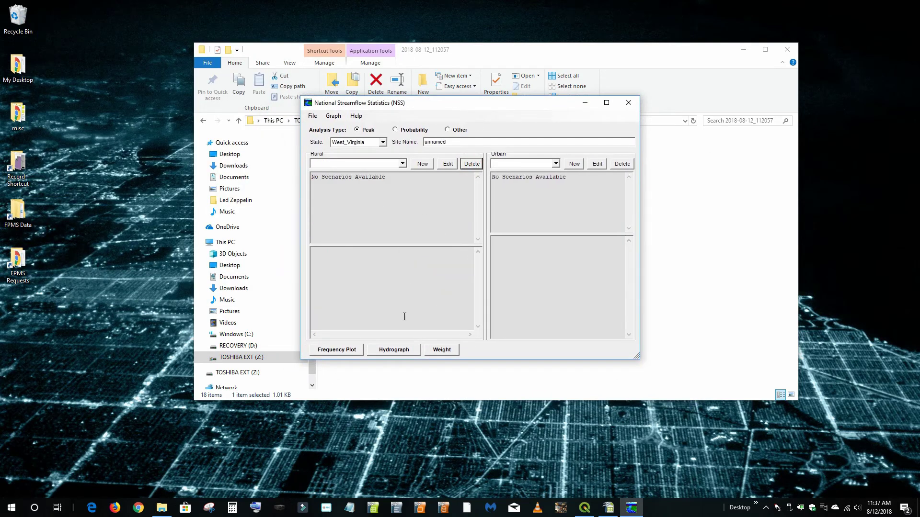
Step: Start a new rural scenario for West_Virginia with Peak_Flow_Western_Plateaus_Region_2010_5033 and Crippen & Bue flood region 4
click(382, 143)
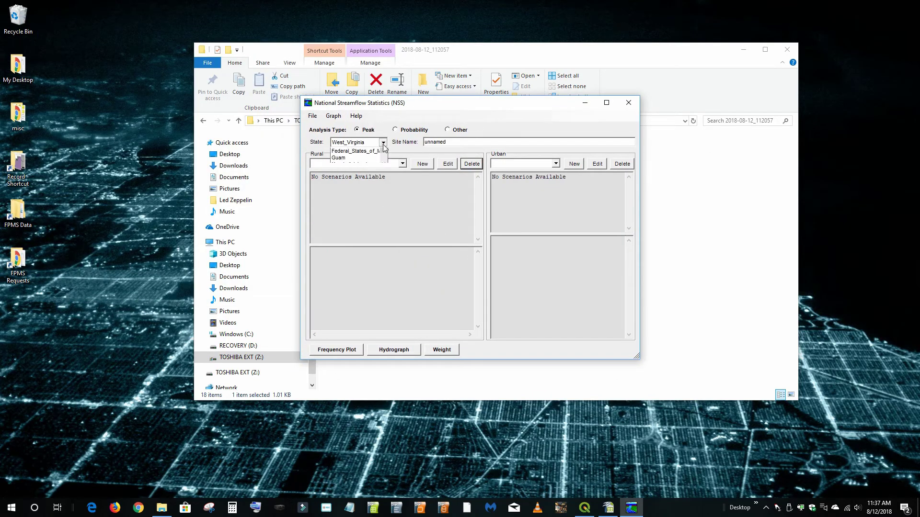
click(352, 153)
click(422, 165)
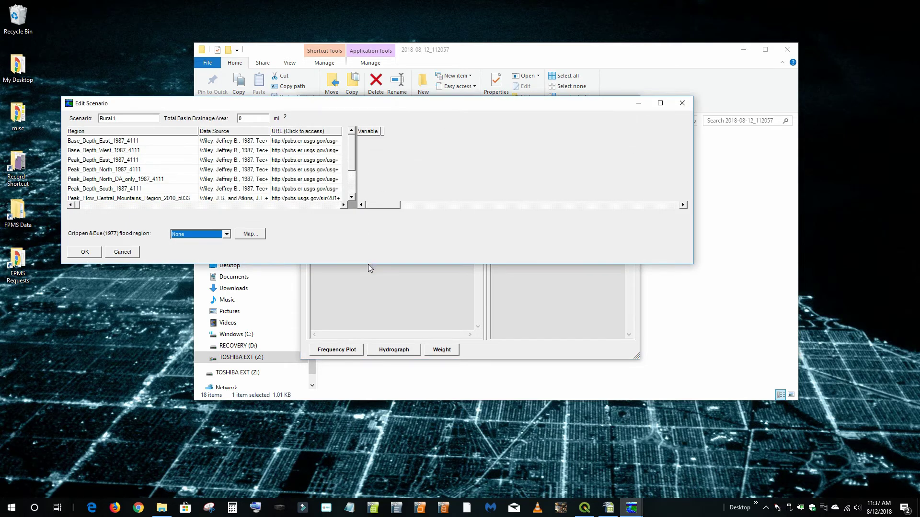
drag(368, 263, 373, 331)
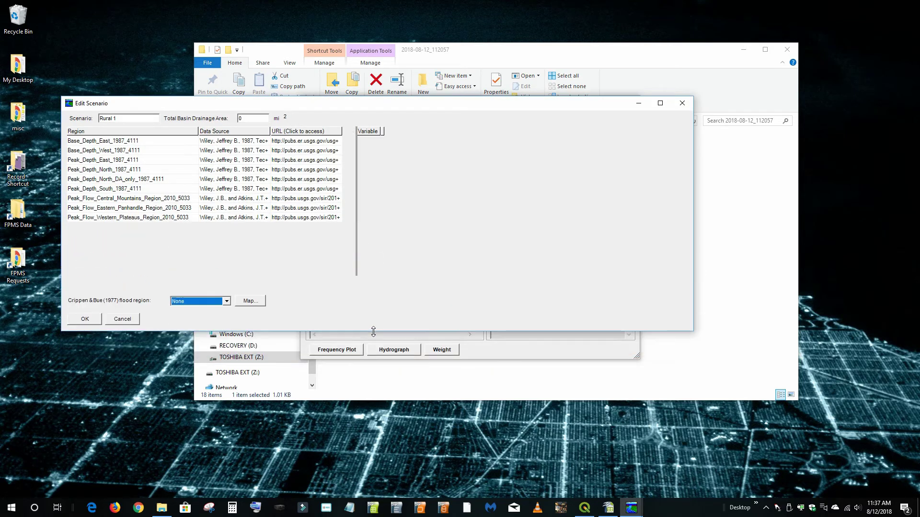
click(115, 218)
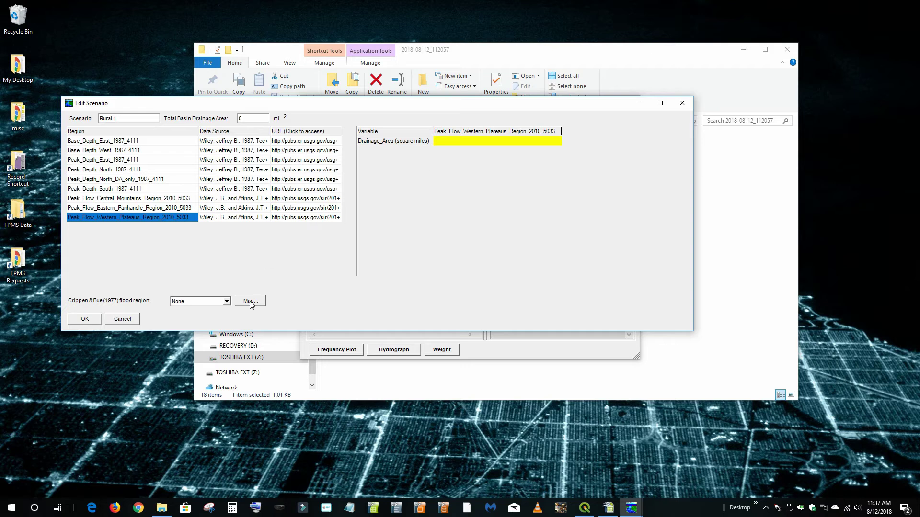
click(228, 303)
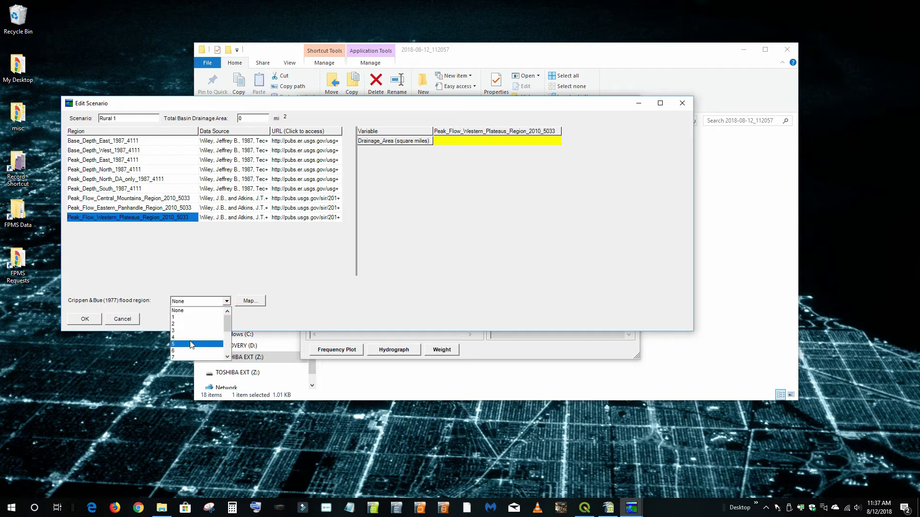
click(192, 337)
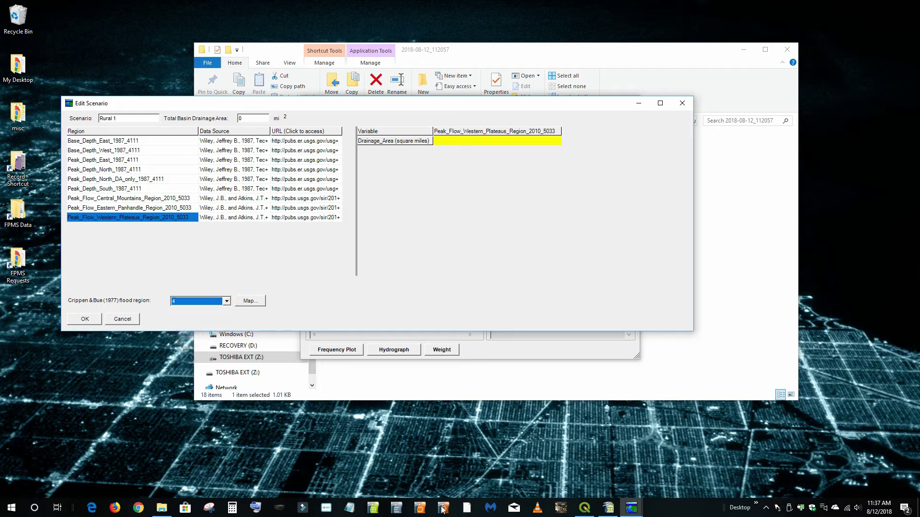
Step: Check the SQ MI value in the workbook, then enter .62 as the NSS scenario's Drainage_Area and accept the scenario
click(585, 508)
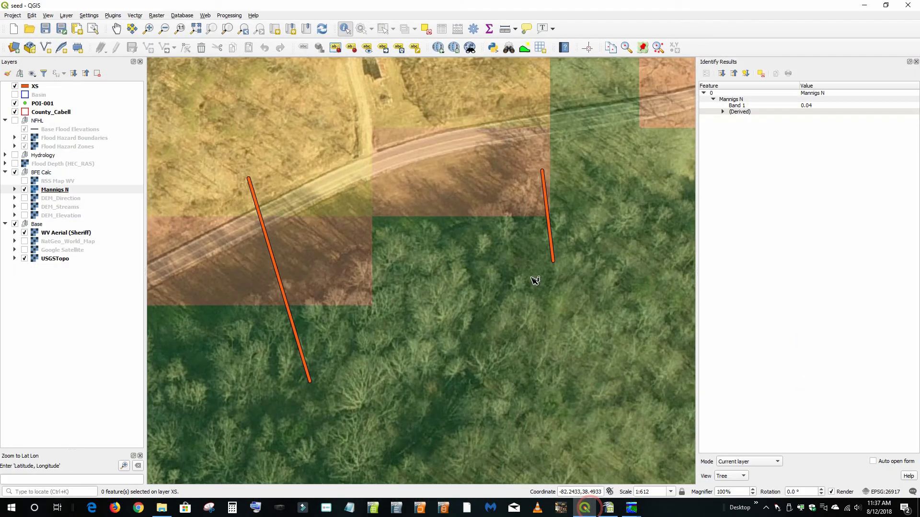
click(609, 509)
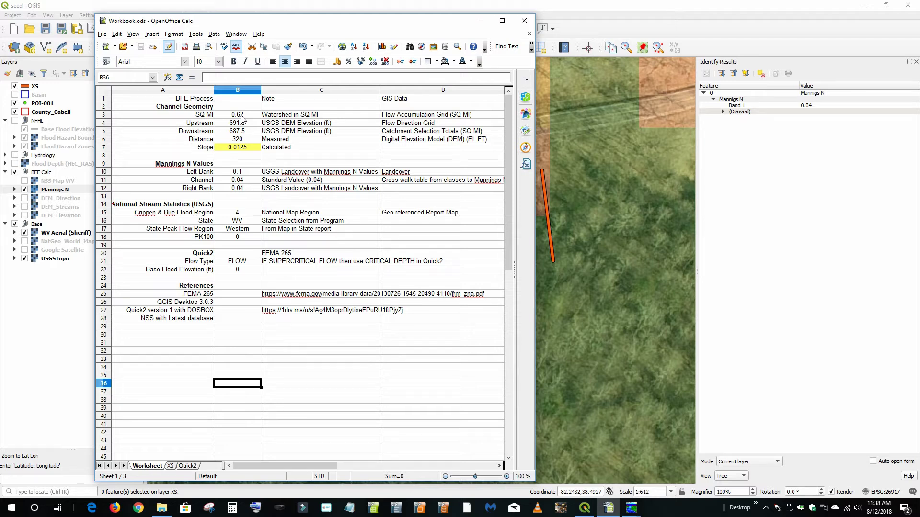
click(242, 119)
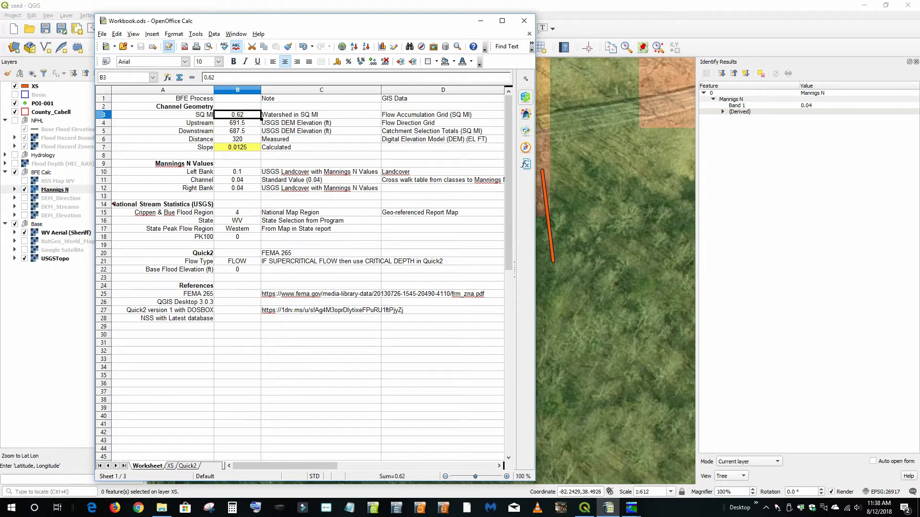
mouse_move(631, 505)
click(695, 474)
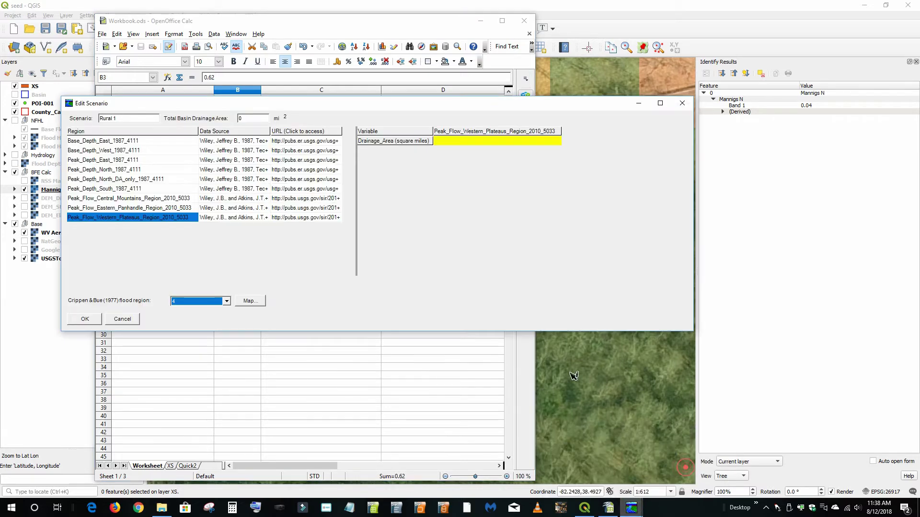
click(513, 142)
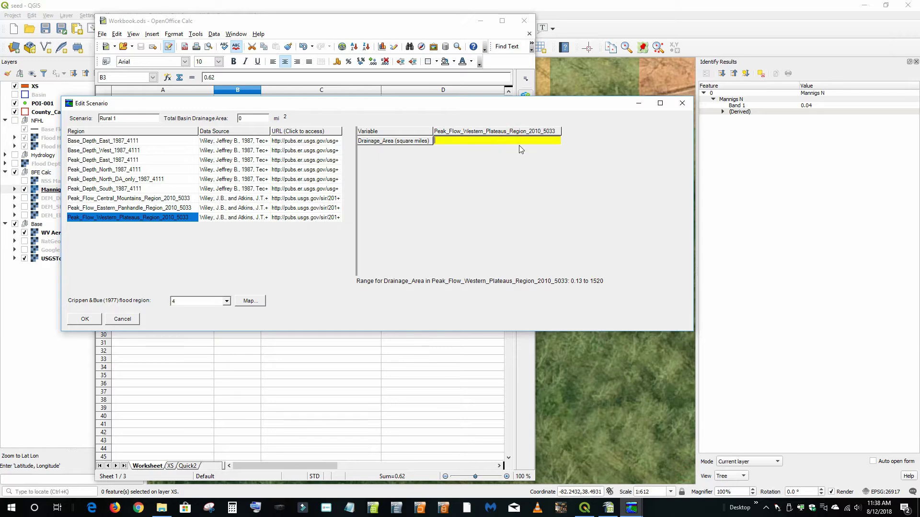
text(.62)
click(338, 243)
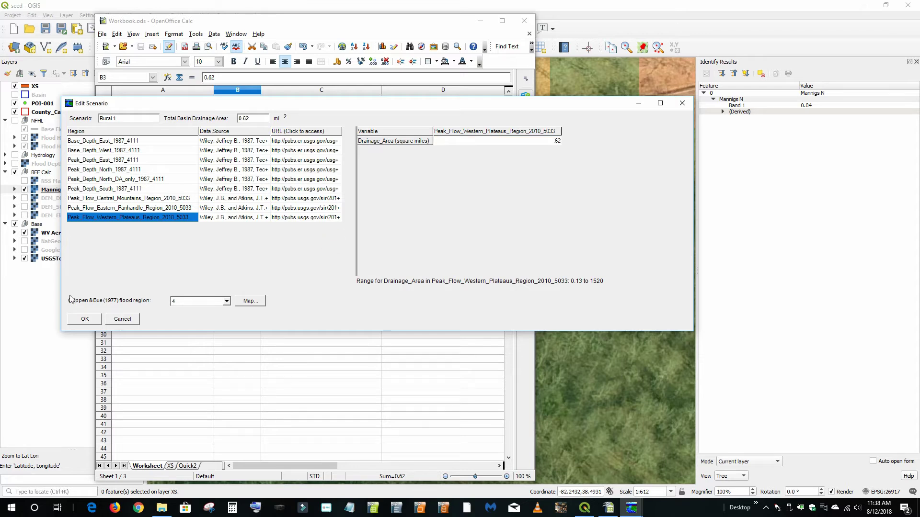
click(85, 319)
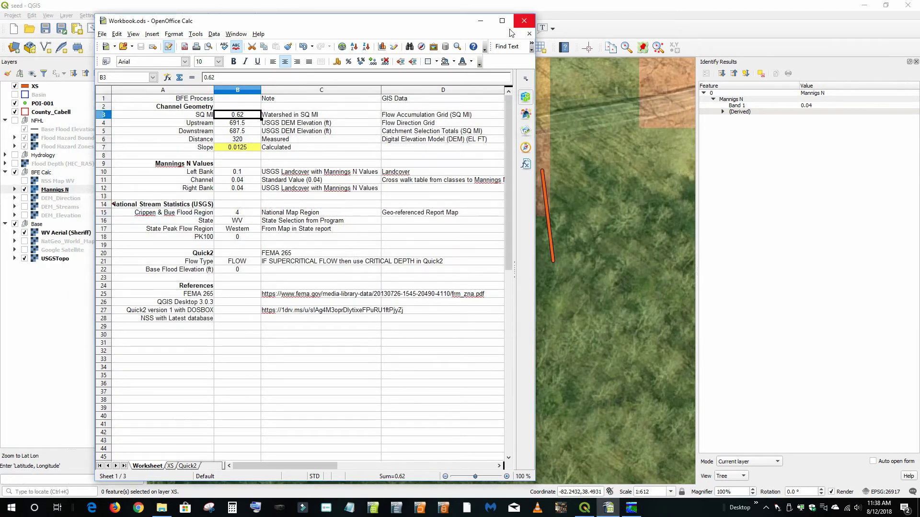
Step: Bring the National Streamflow Statistics window forward and enlarge it to show the full peak flow statistics list
click(628, 508)
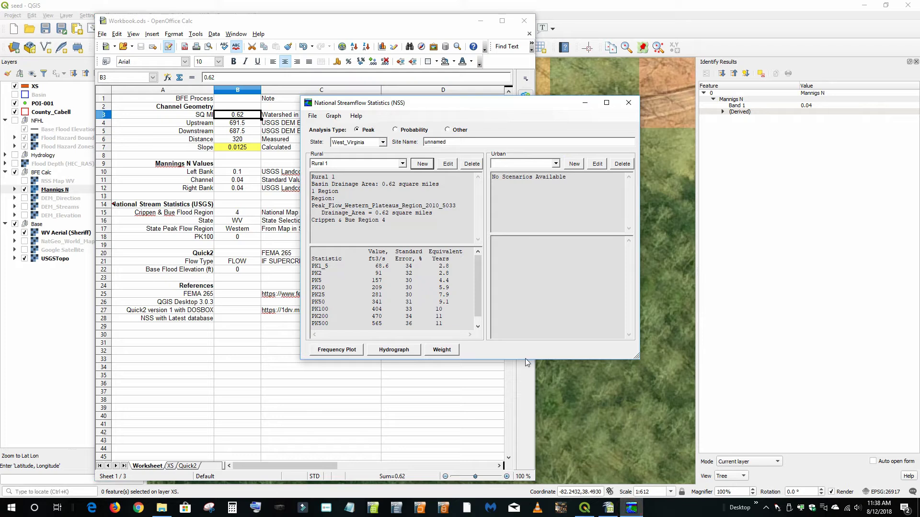
drag(517, 359, 501, 392)
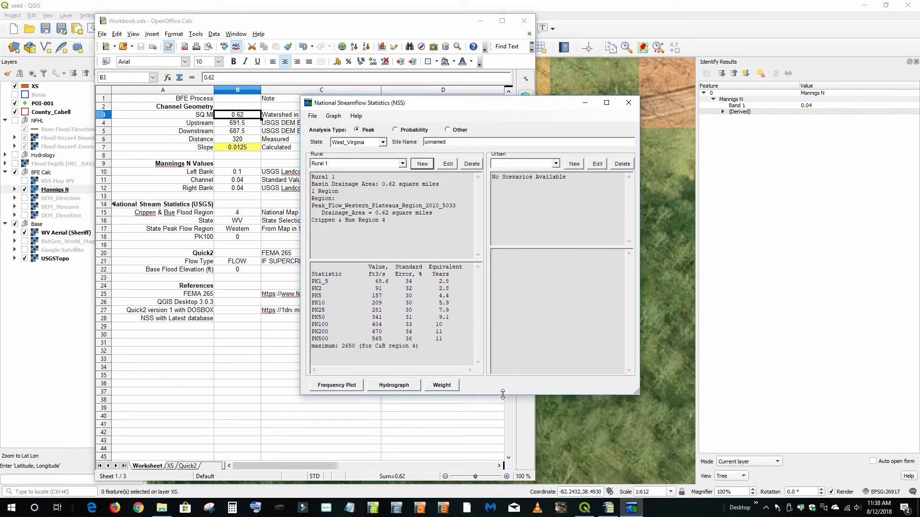
drag(640, 207, 653, 207)
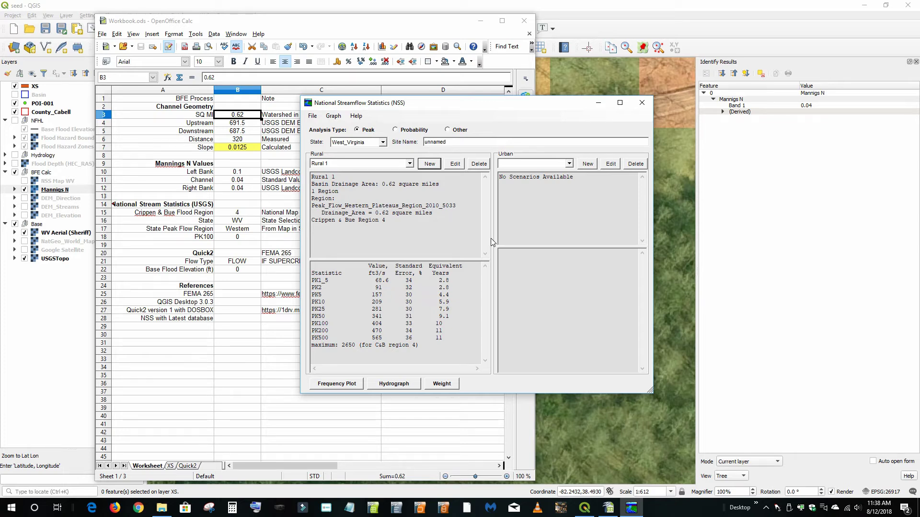
Step: Capture the NSS results window with PrintKey 2000, save the picture as NSS in the 2018-08-12_112057 folder, and close PrintKey
key(Print)
click(494, 188)
click(454, 121)
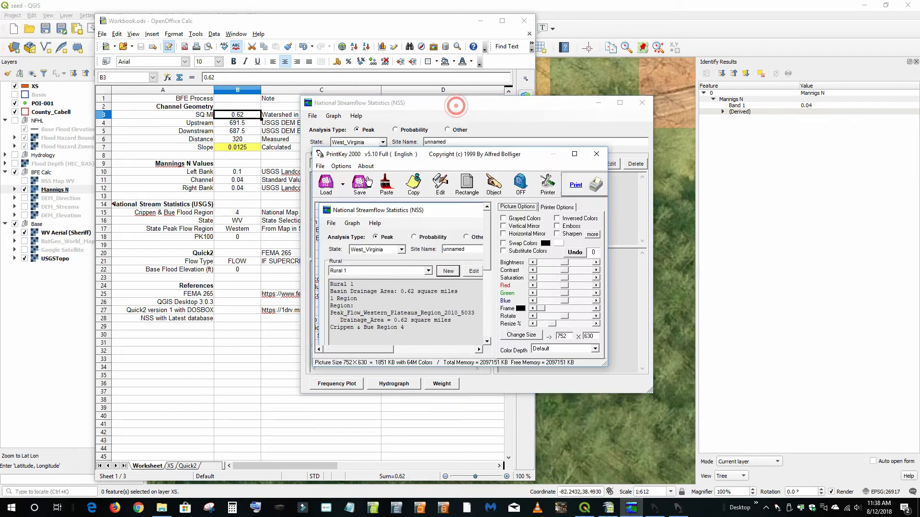
click(361, 185)
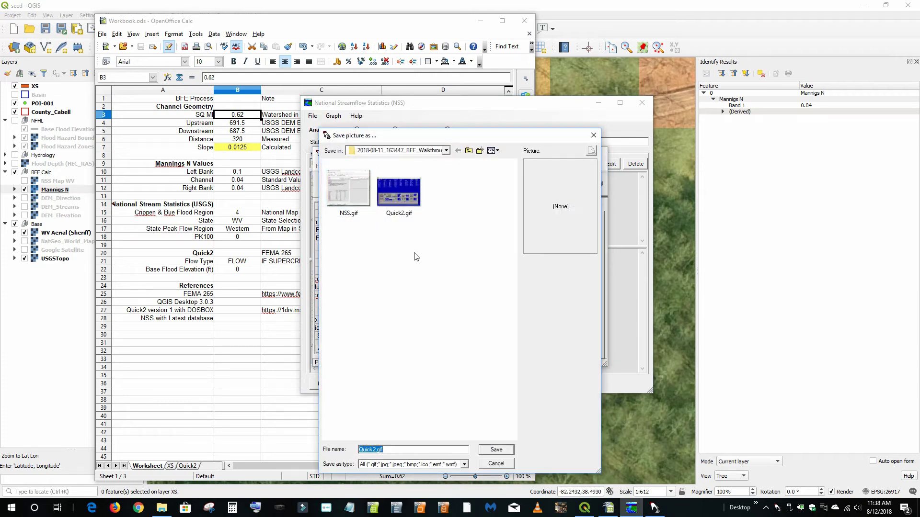
click(468, 150)
click(366, 247)
double_click(365, 247)
double_click(396, 451)
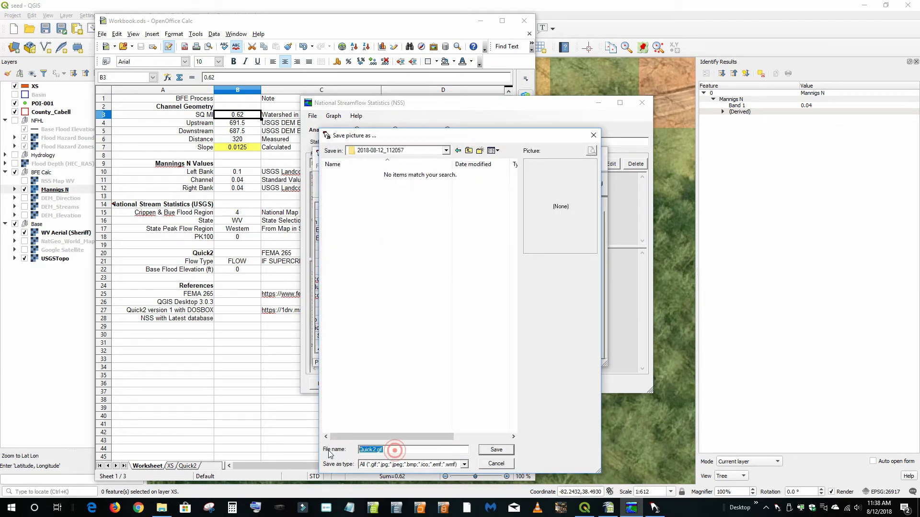
text(NSS)
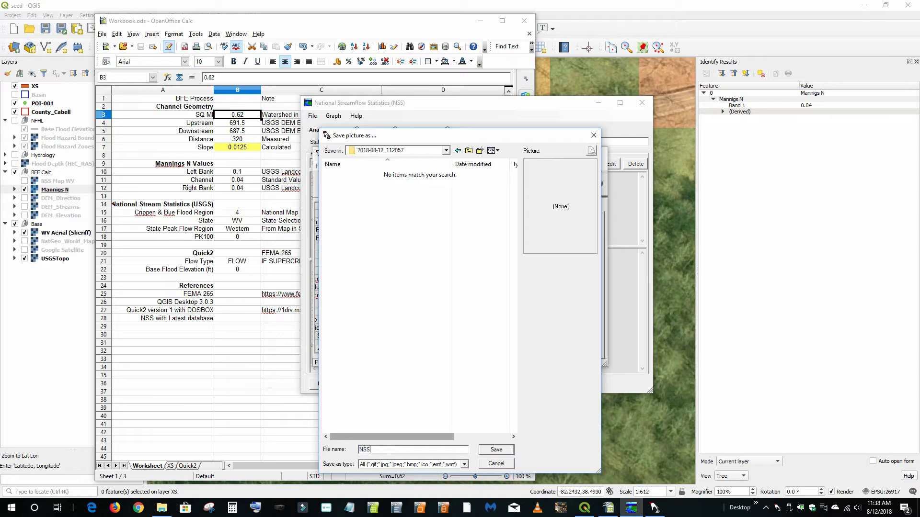
key(Return)
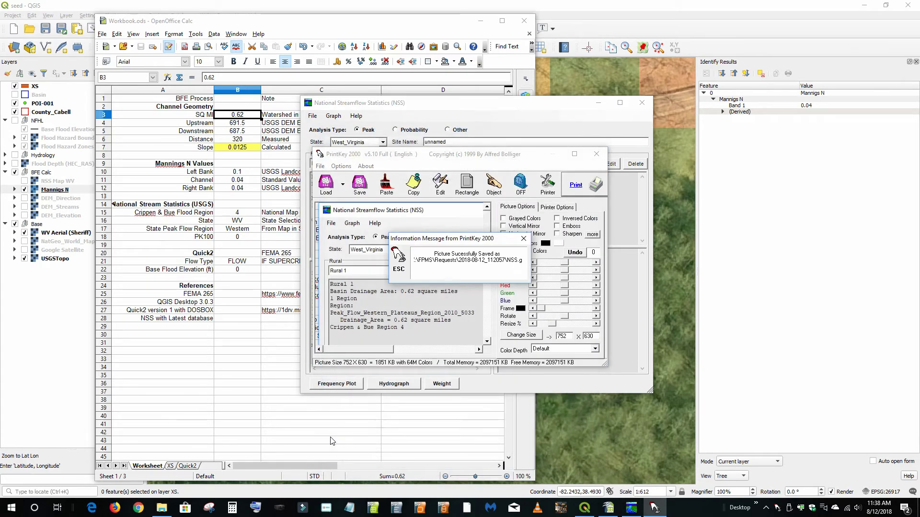
click(596, 154)
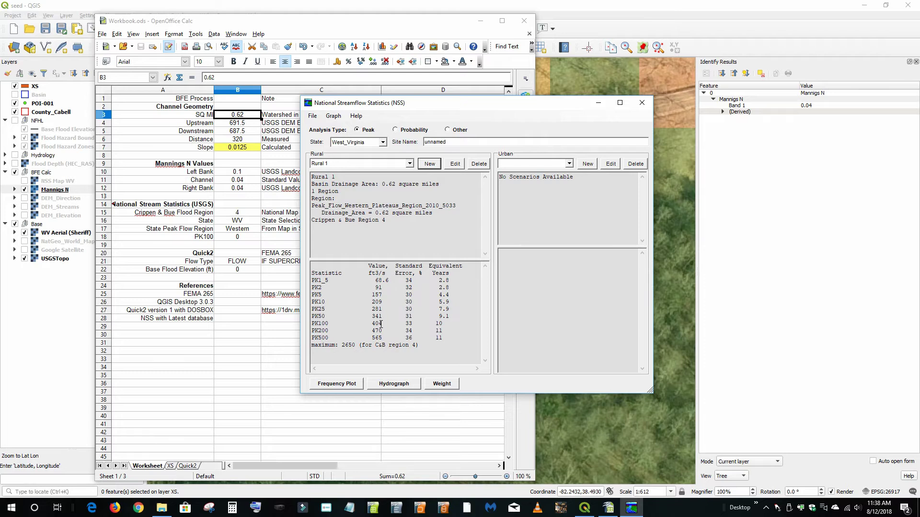
Step: Enter 404 as the PK100 value in the workbook and close the National Streamflow Statistics window
click(239, 238)
text(404)
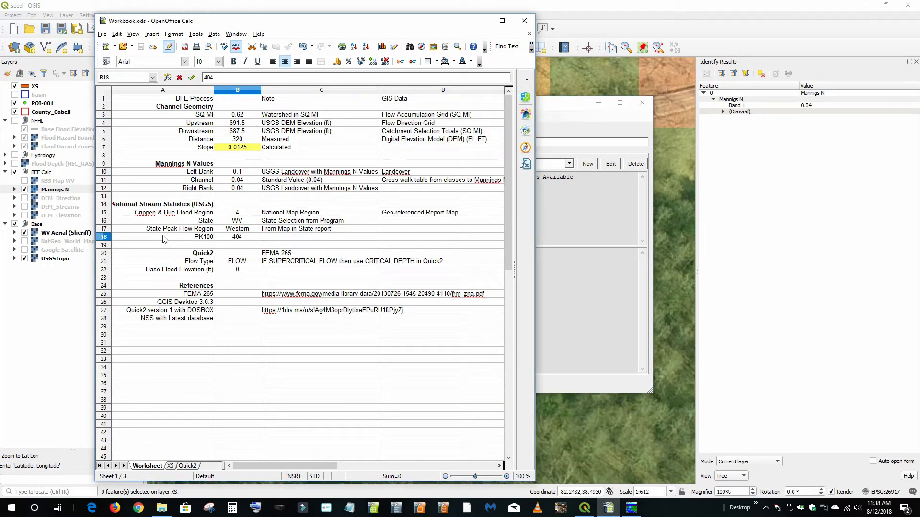
click(194, 417)
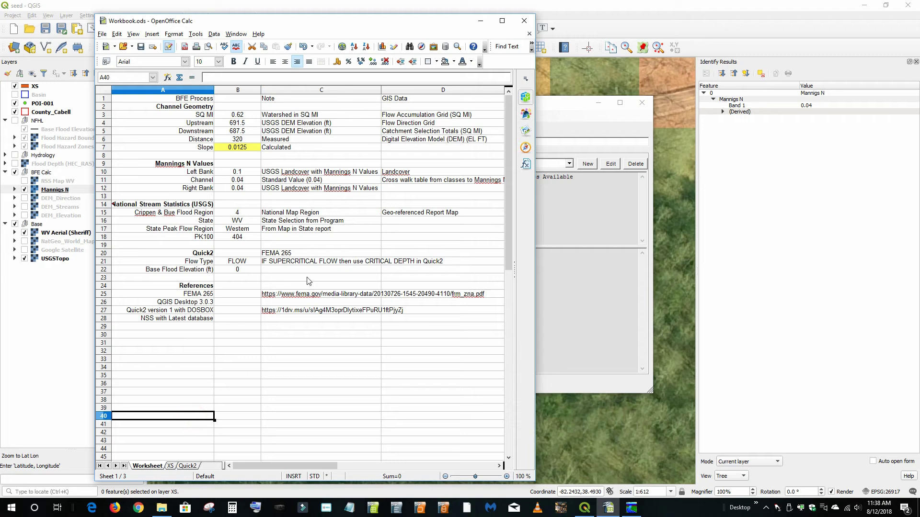
click(641, 102)
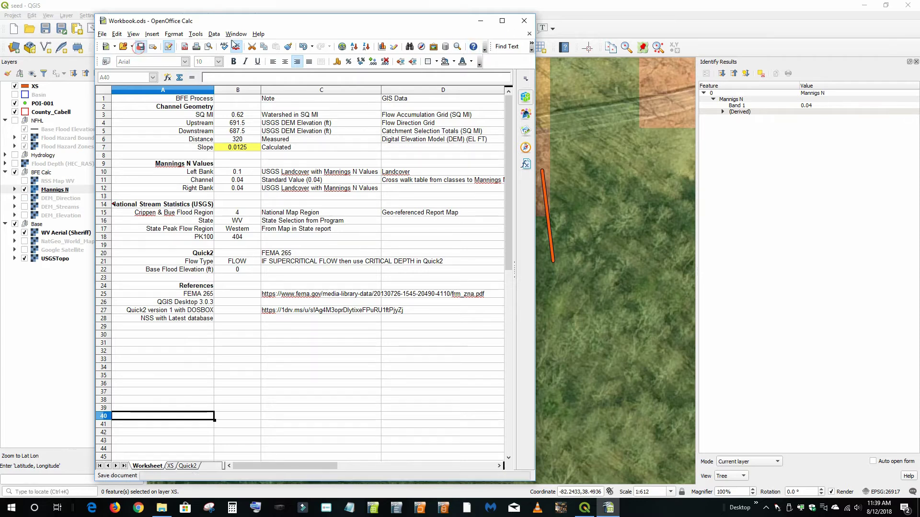
Step: Return to QGIS, close the Identify Results, and open the Profile Tool with DEM_Elevation added as its layer
click(480, 20)
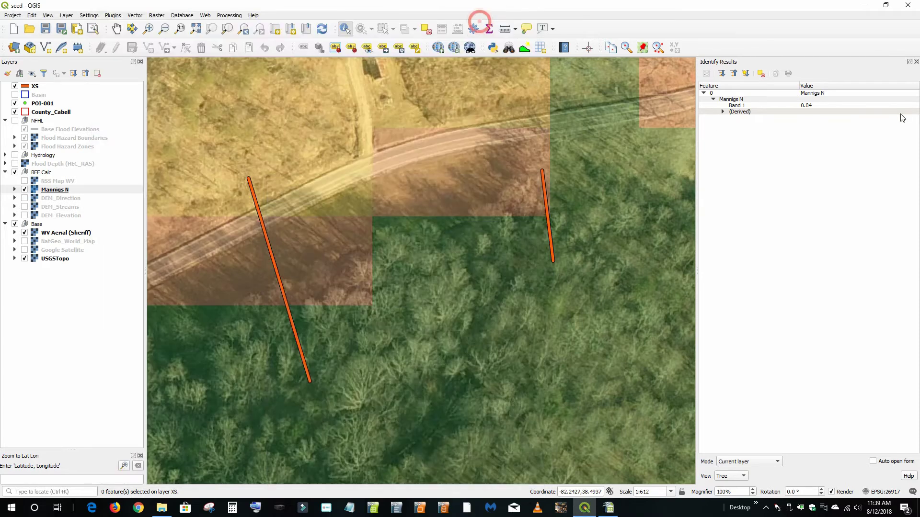
click(916, 61)
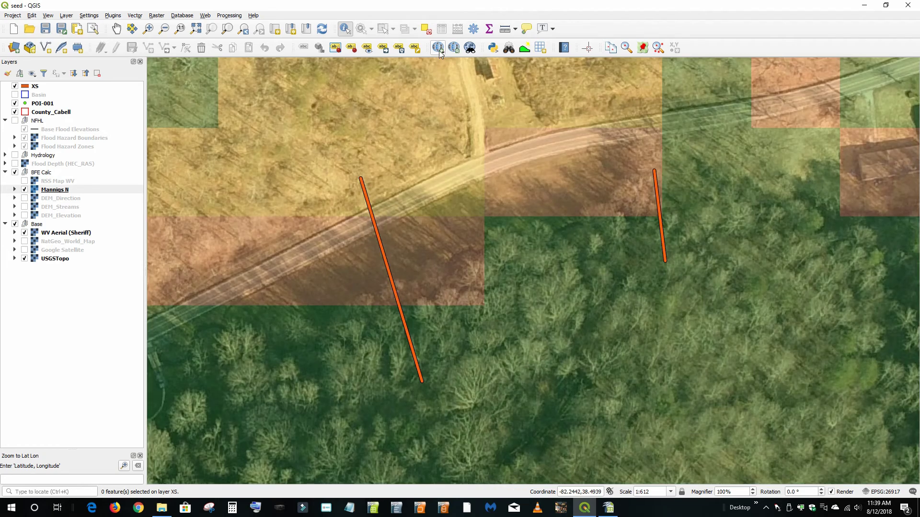
click(523, 48)
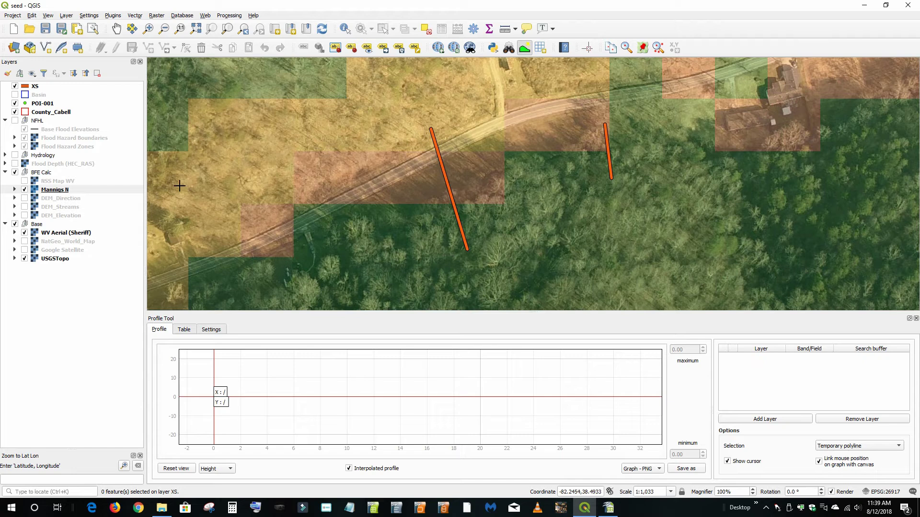
click(45, 215)
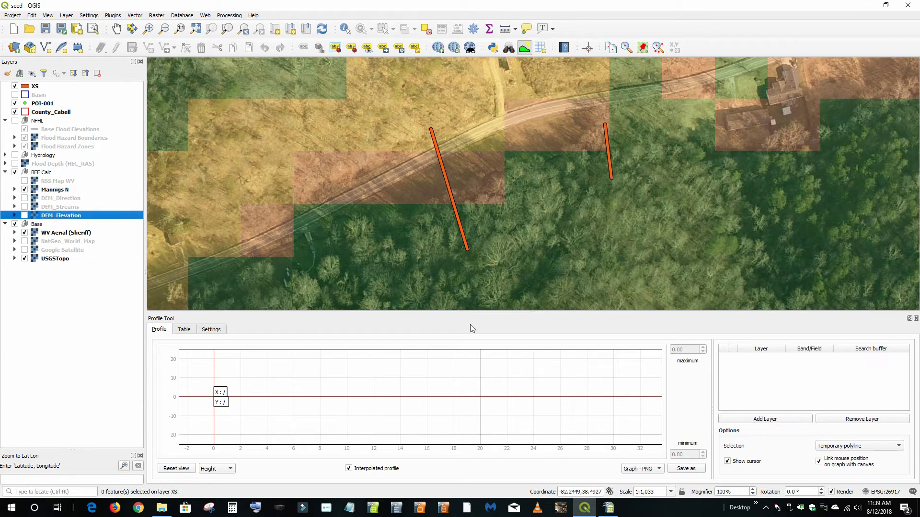
click(770, 419)
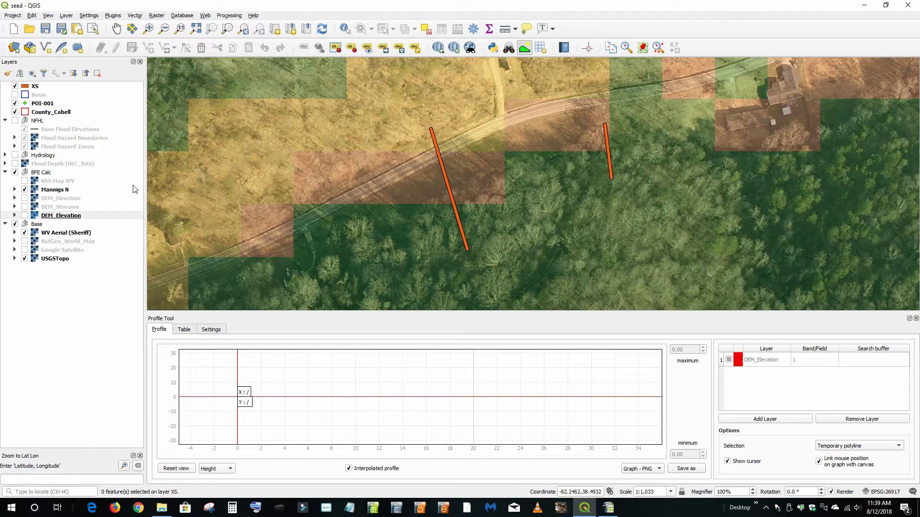
Step: Set the profile selection to Selected polyline and plot the profile of the longer, western XS line
click(35, 87)
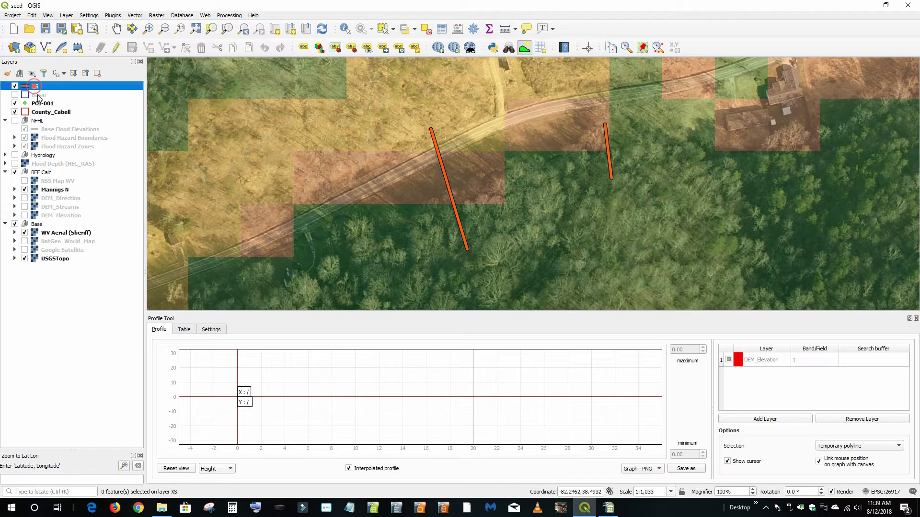
click(859, 448)
click(834, 456)
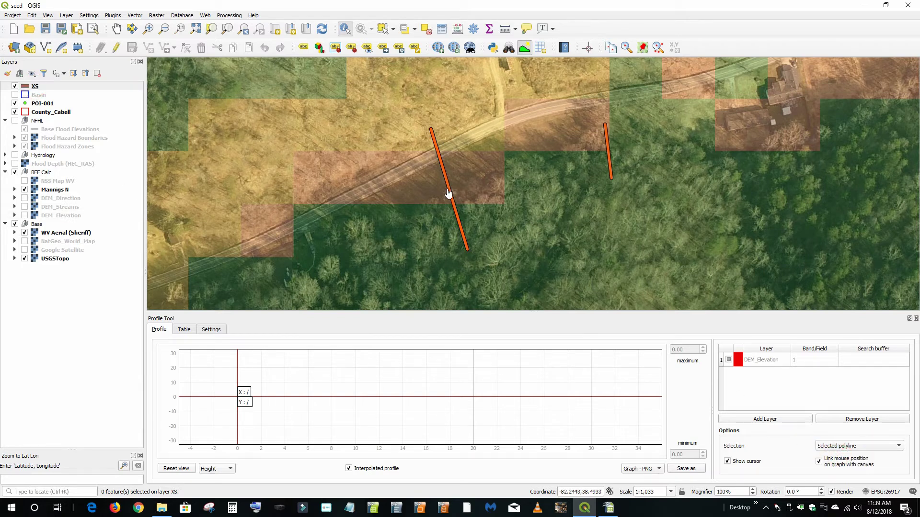
click(449, 193)
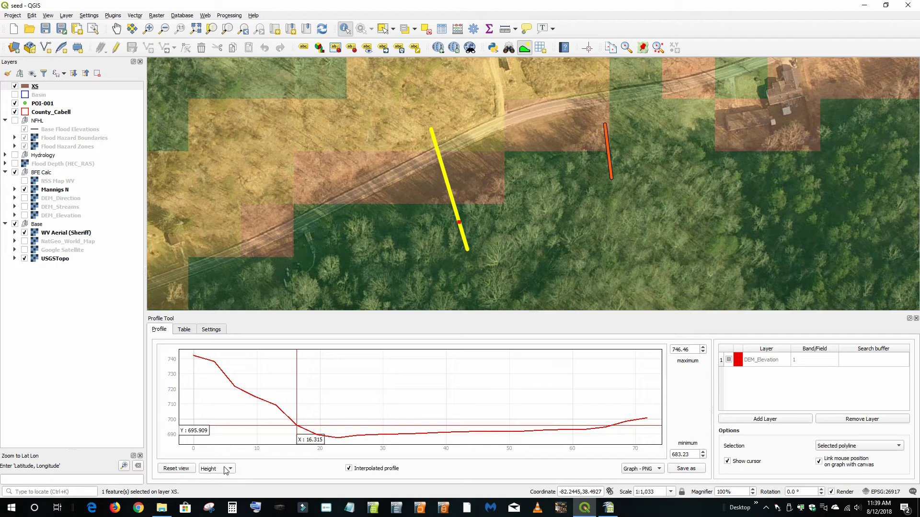
Step: Copy the DEM_Elevation profile table and paste it as tab-separated text into the workbook's XS sheet from cell A2
click(182, 330)
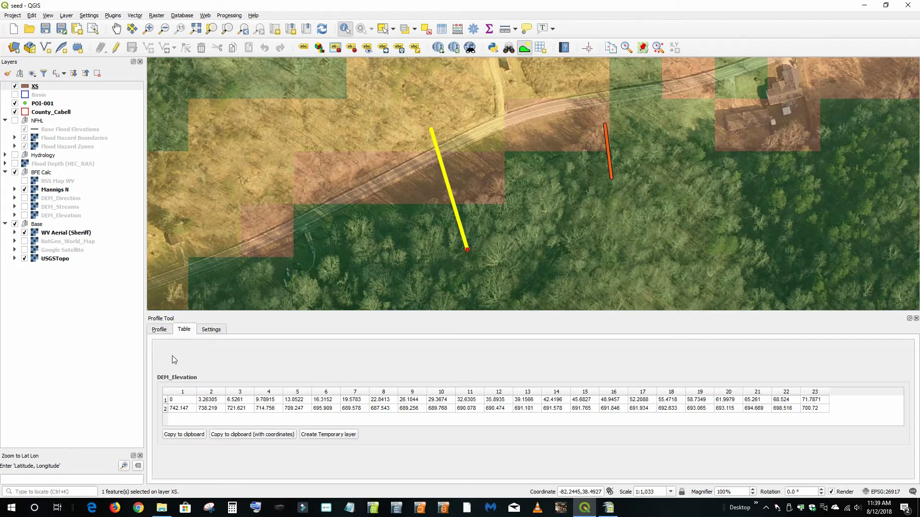
click(188, 438)
click(607, 508)
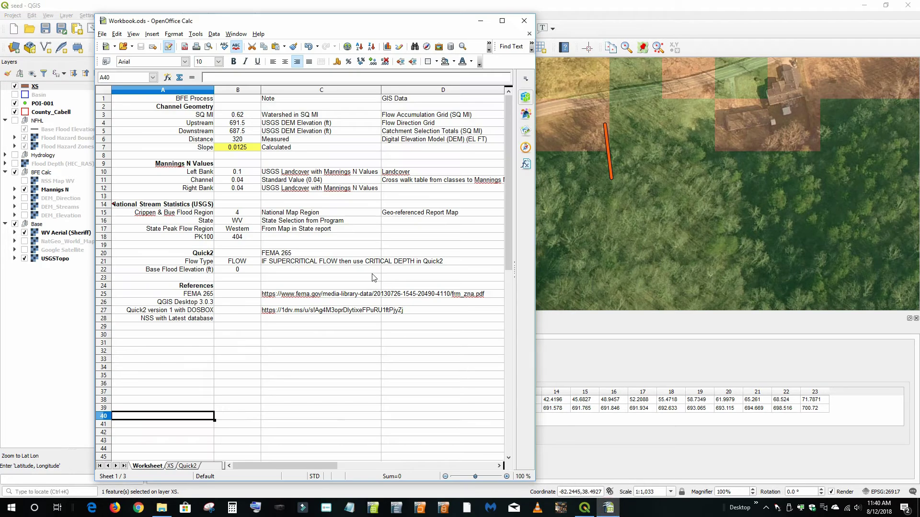
click(170, 466)
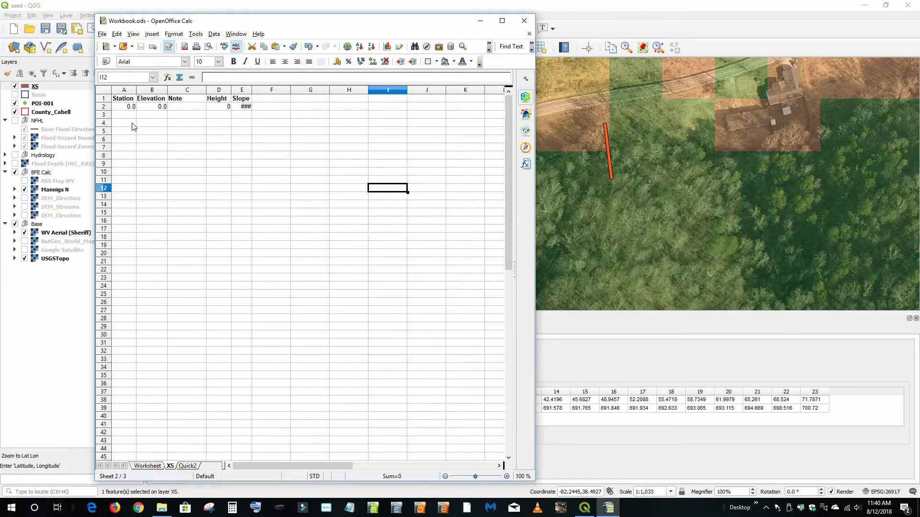
click(129, 108)
right_click(129, 108)
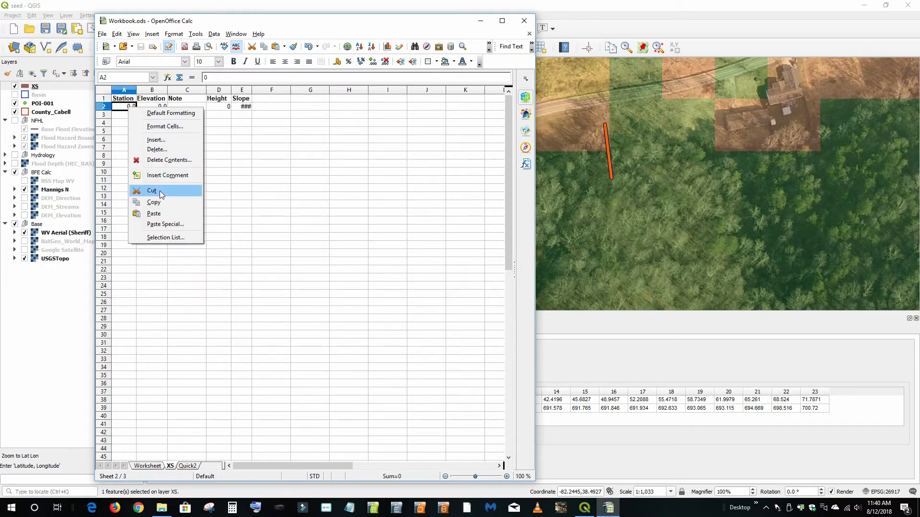
click(154, 214)
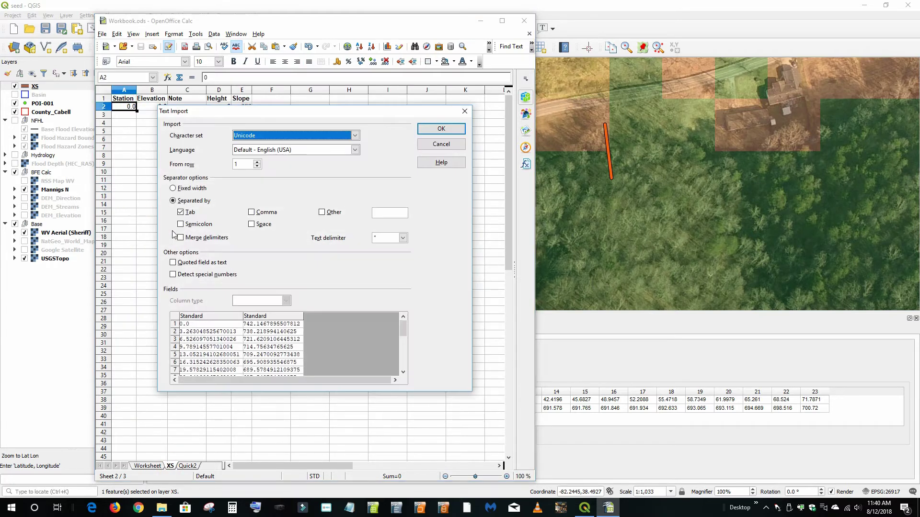
click(443, 129)
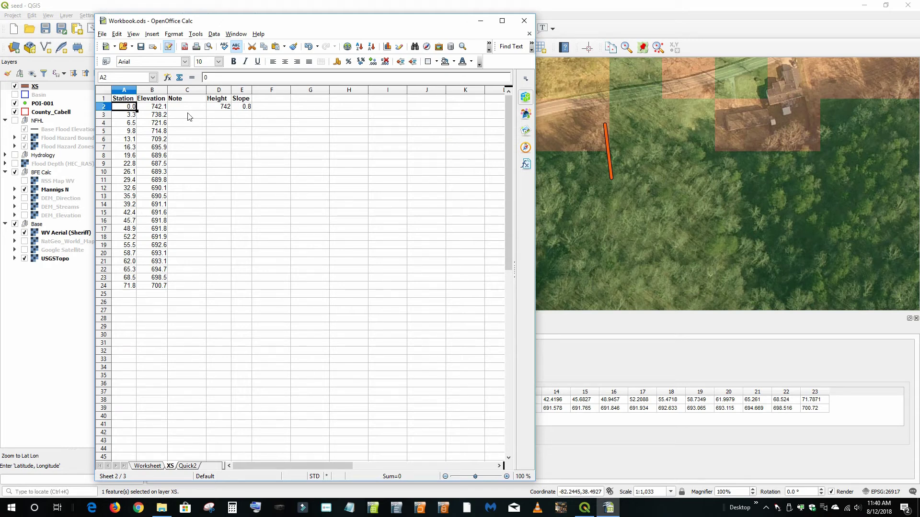
Step: Fill the Height and Slope formulas from row 2 down to row 24 of the XS sheet
click(246, 272)
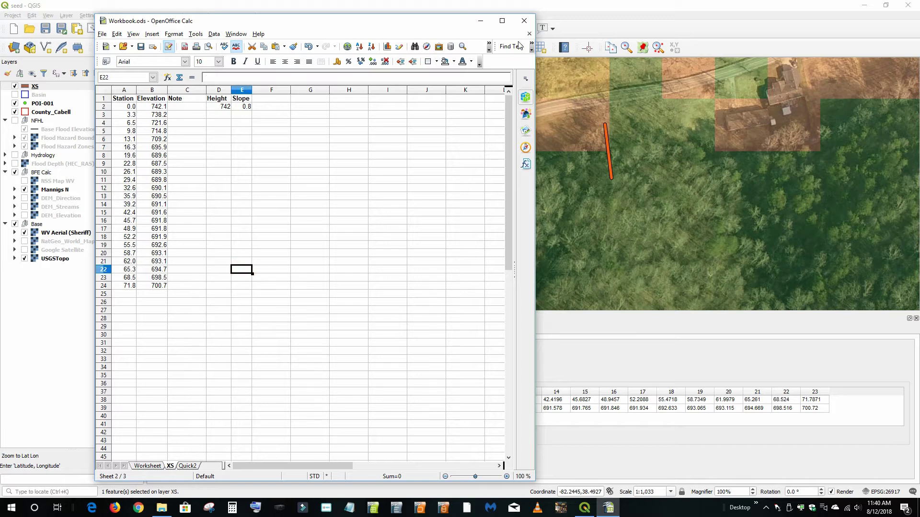
click(320, 172)
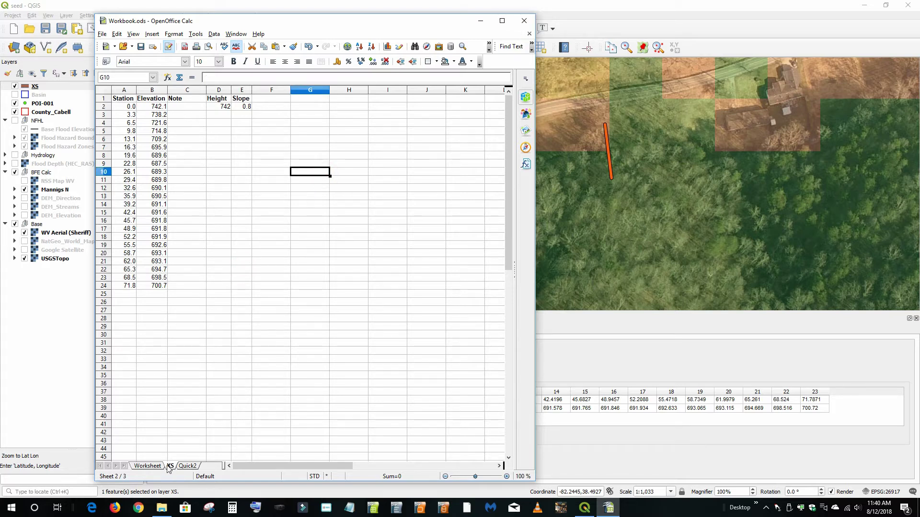
drag(224, 106, 226, 284)
click(307, 262)
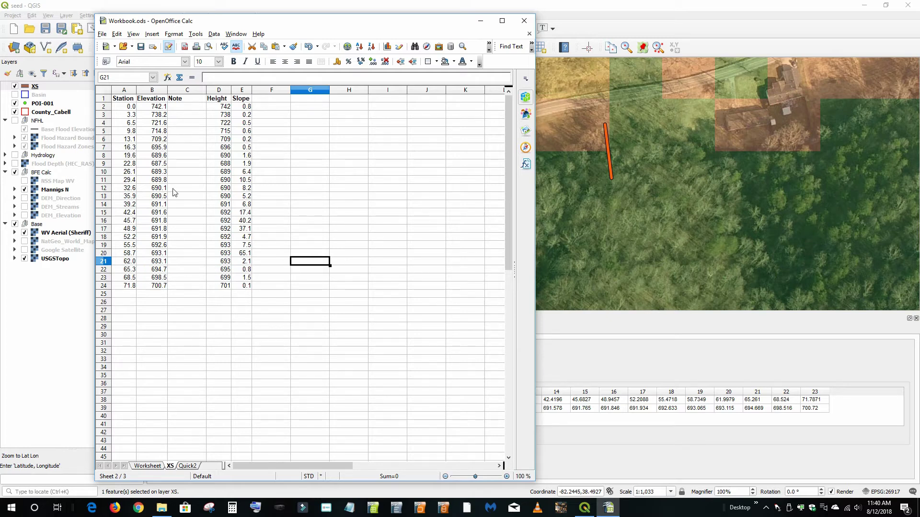
Step: Maximize the workbook window and examine the slope values in rows 16 and 17
click(502, 21)
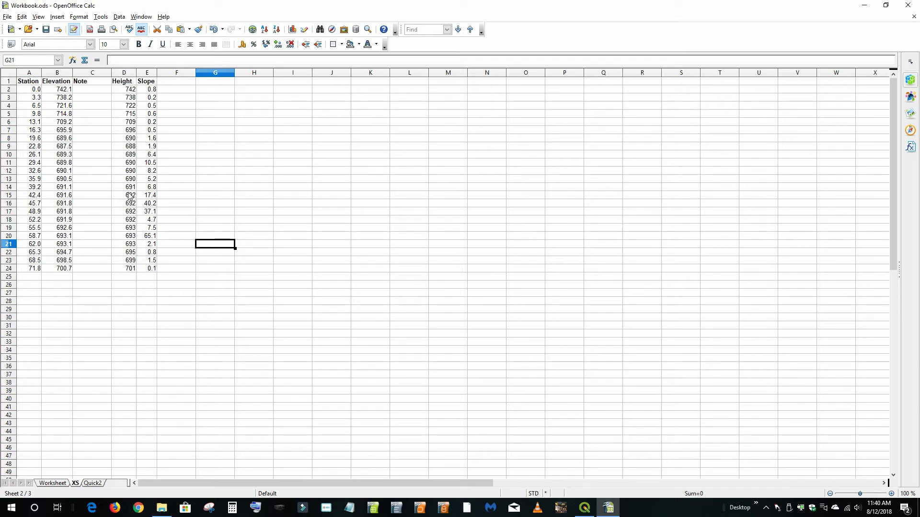
mouse_move(15, 204)
mouse_down()
mouse_move(14, 221)
mouse_move(14, 212)
mouse_up()
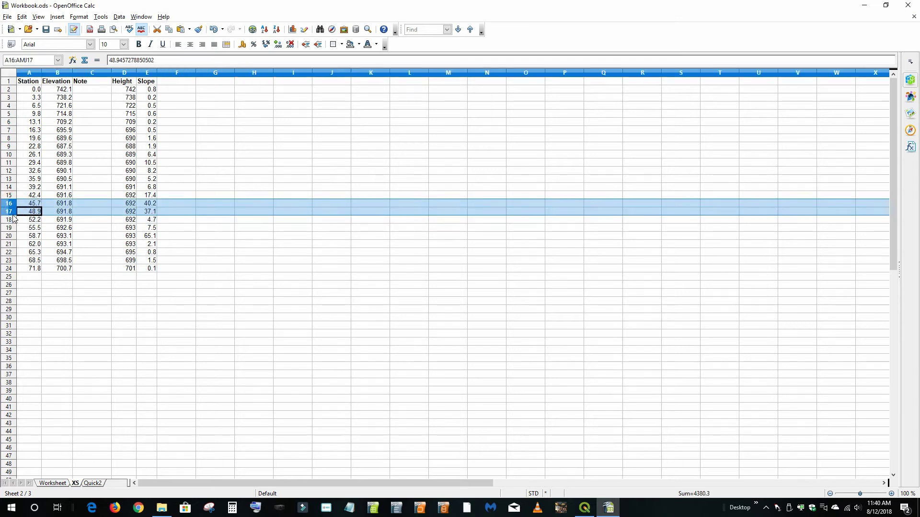
click(207, 333)
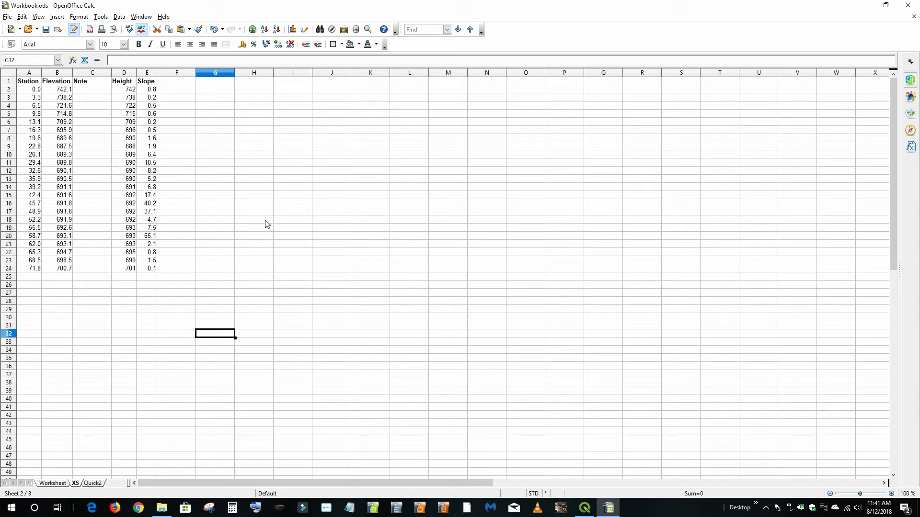
Step: Chart the Station and Elevation data in A1:B24 as an XY (Scatter) chart with points and lines
drag(29, 84, 61, 273)
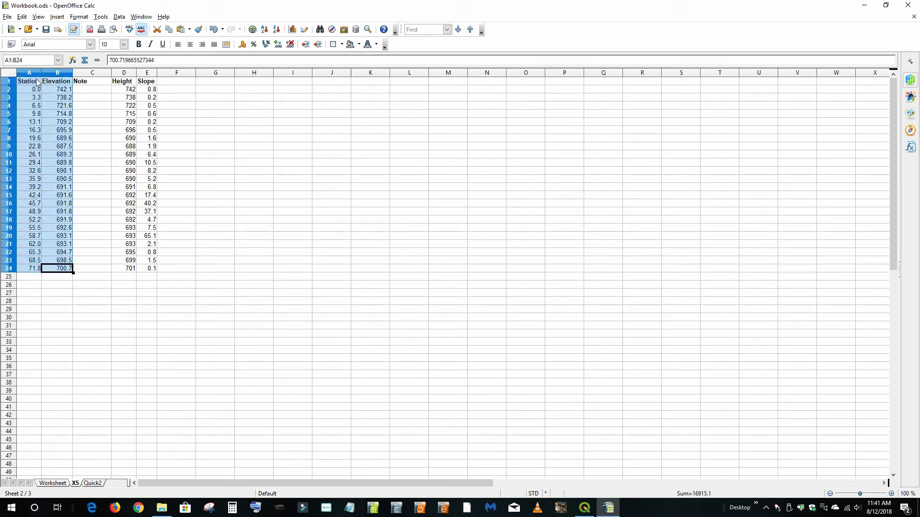
click(292, 30)
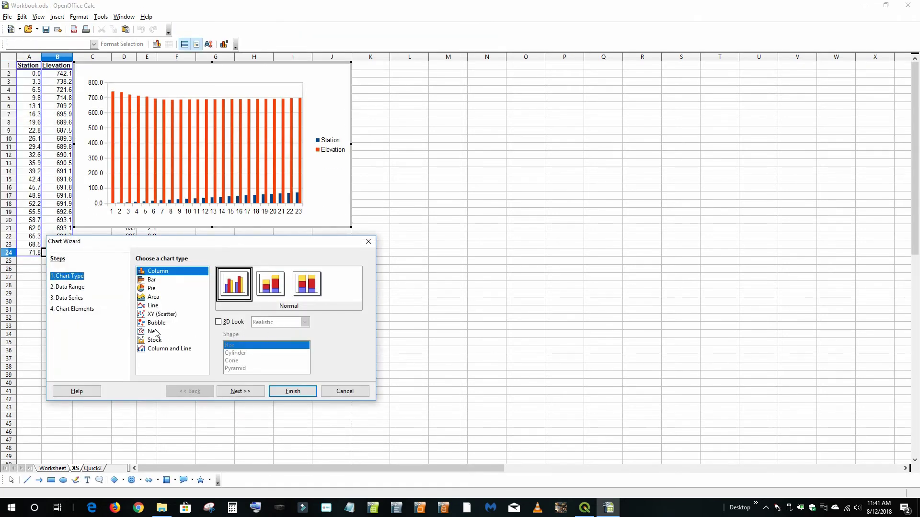
click(158, 314)
click(275, 287)
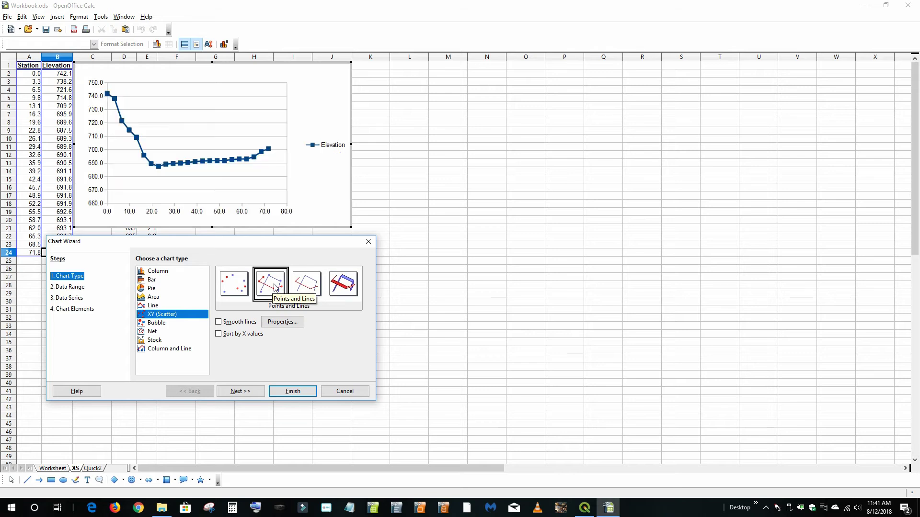
click(294, 392)
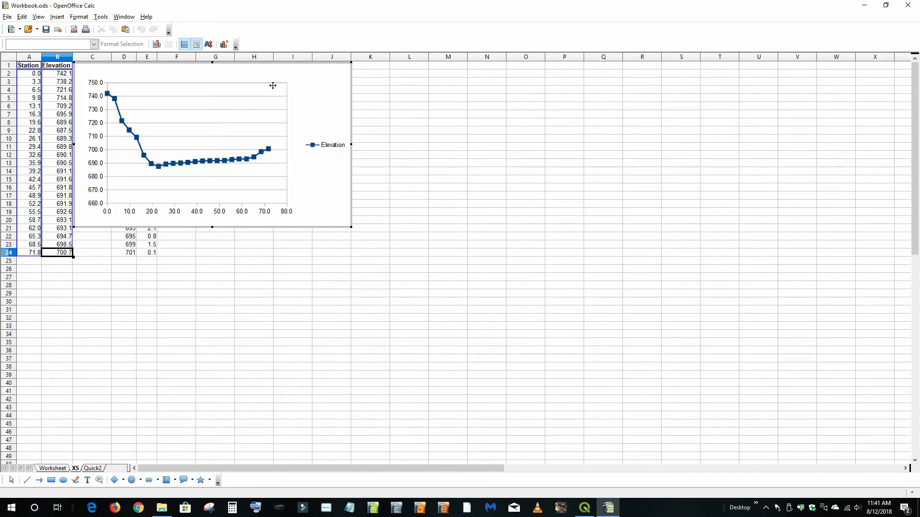
Step: Move the elevation chart clear of the Height and Slope columns and enlarge it to span about columns H to S
drag(250, 69, 410, 86)
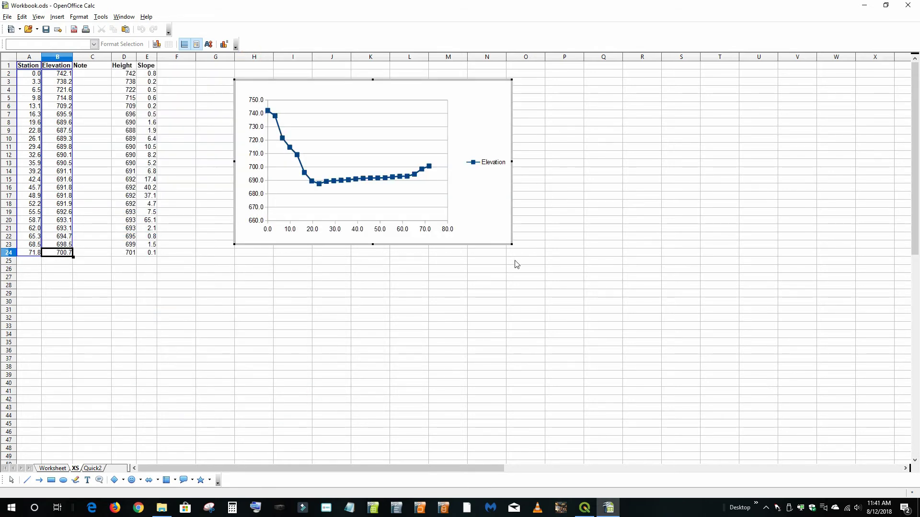
drag(511, 244, 690, 299)
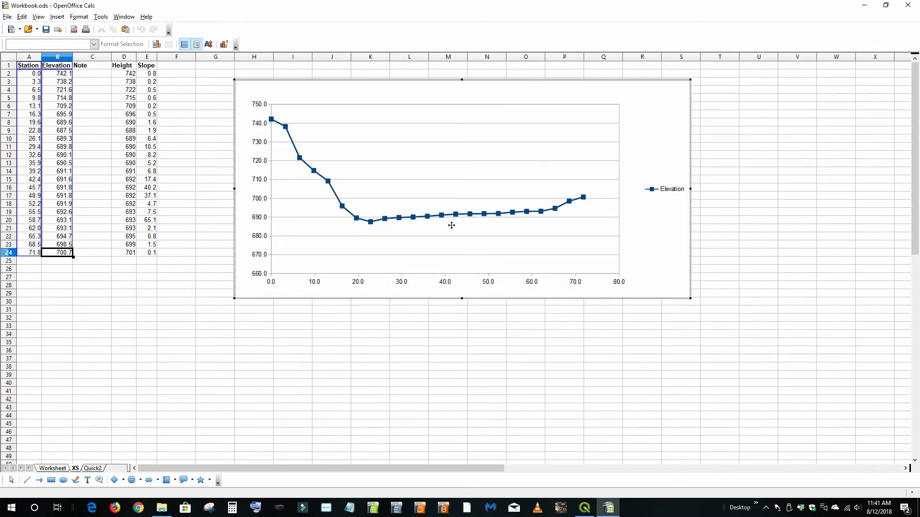
click(127, 294)
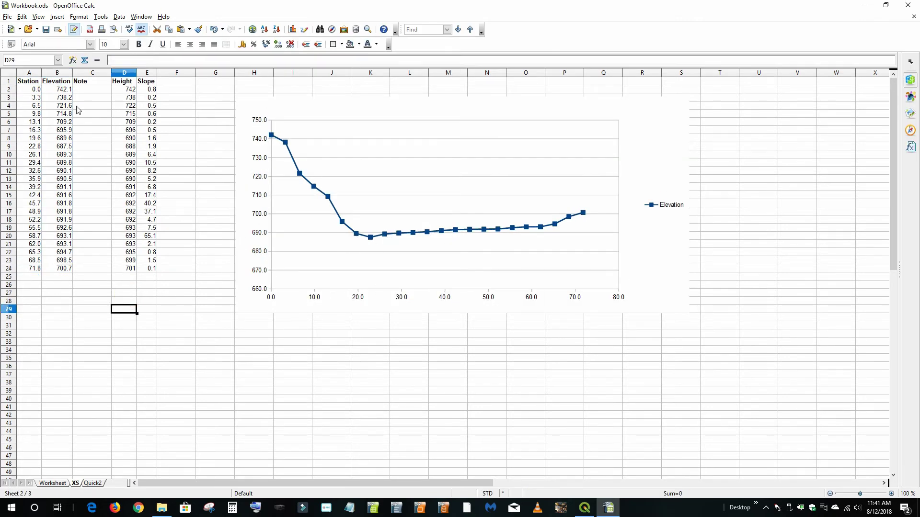
Step: Inspect the Elevation series at the foot of the steep bank and enter the note Left for station 19.6 in C8
double_click(357, 235)
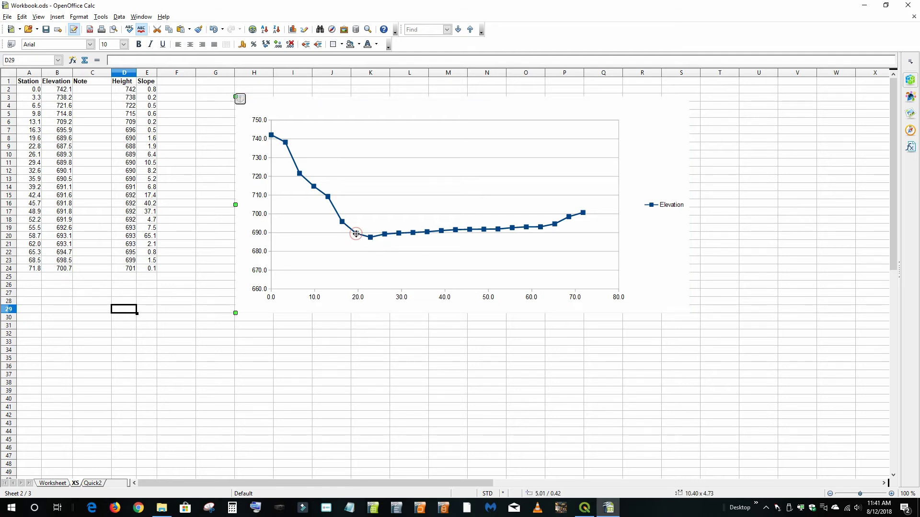
click(356, 219)
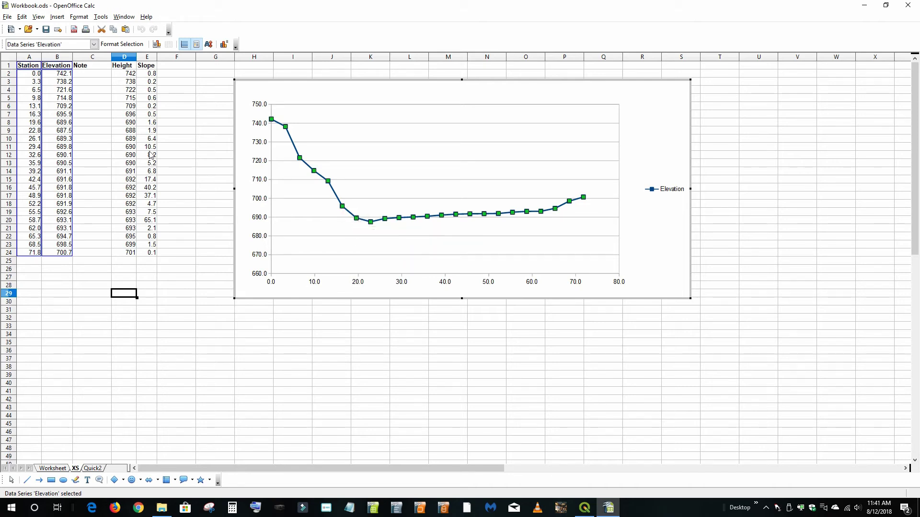
click(84, 126)
click(84, 125)
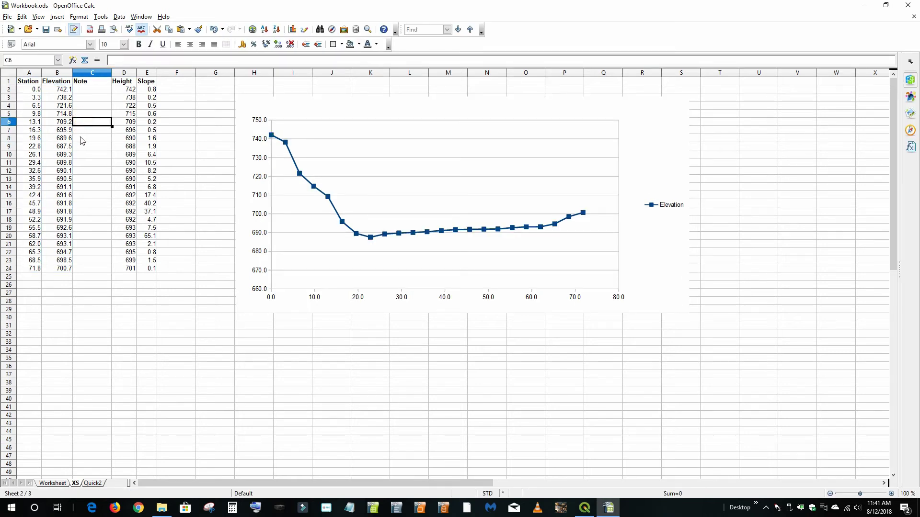
click(82, 138)
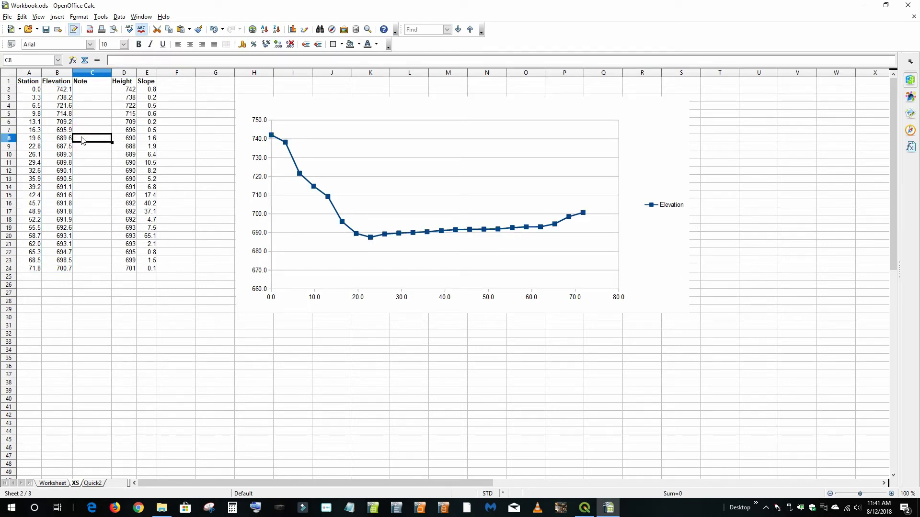
text(Left)
click(124, 374)
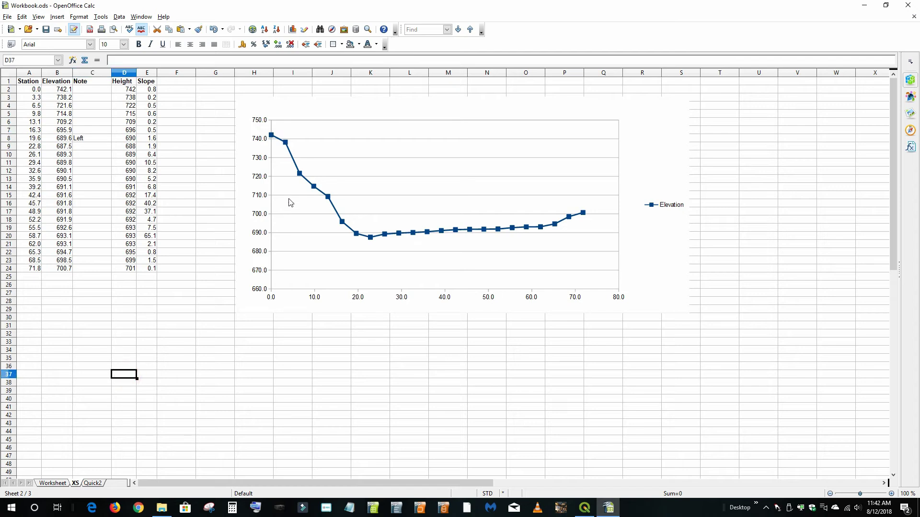
Step: Inspect the Elevation series just past its lowest point and enter the note Right for station 26.1 in C10
click(387, 238)
double_click(387, 238)
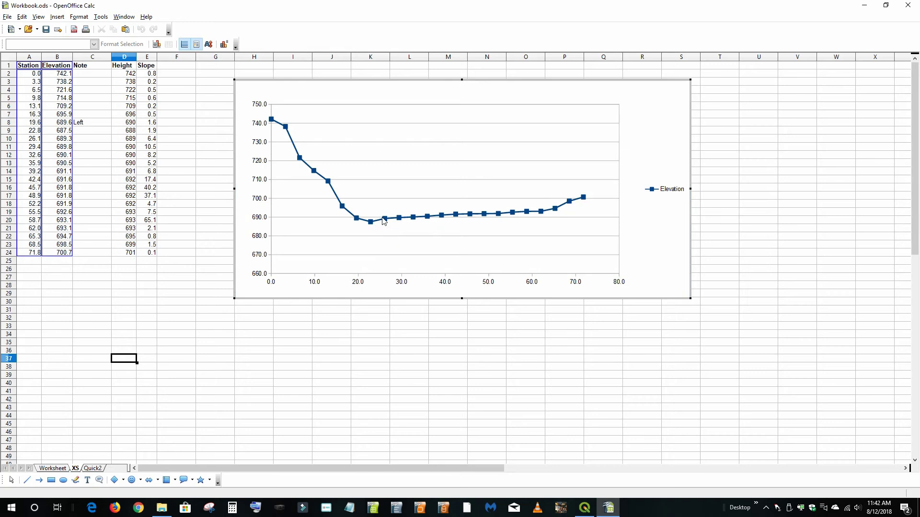
click(385, 219)
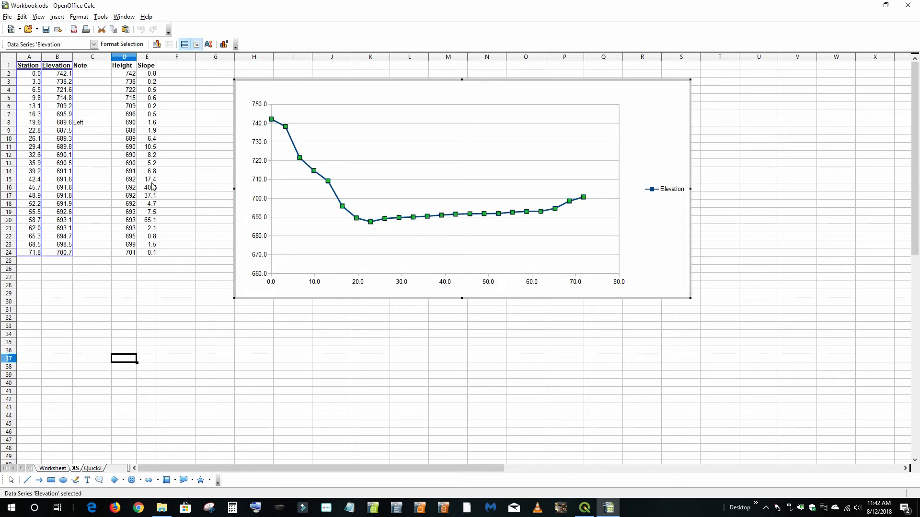
click(82, 139)
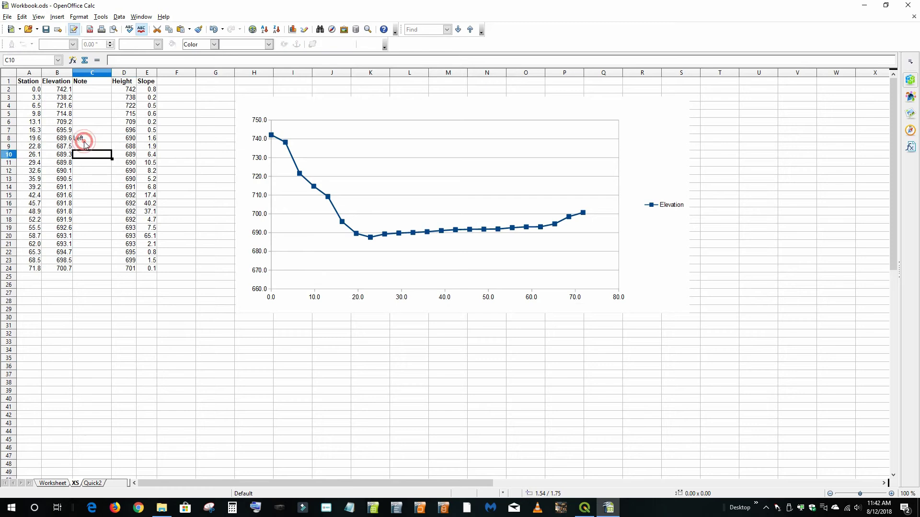
click(78, 156)
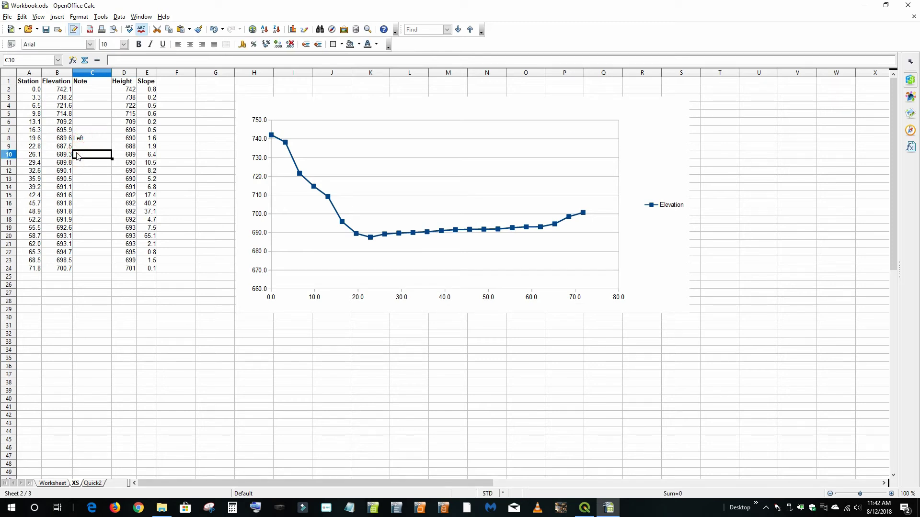
text(Right)
drag(165, 311, 167, 318)
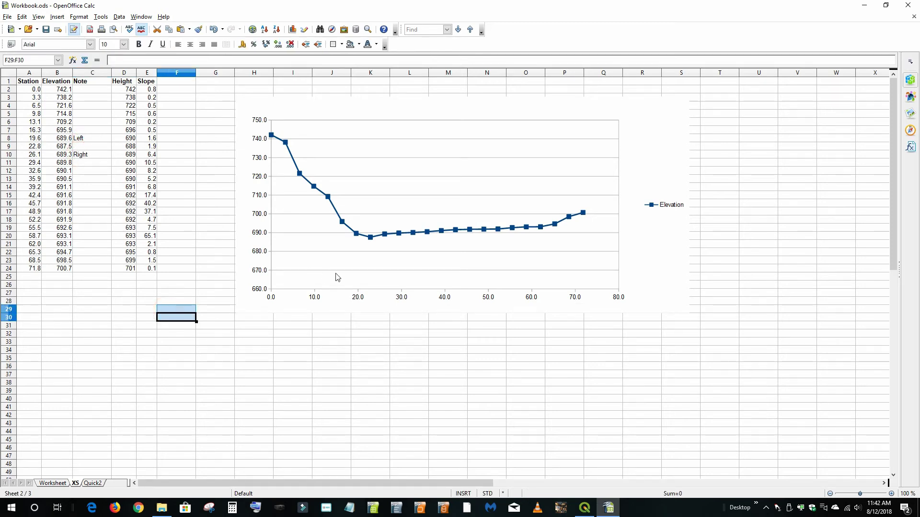
Step: Delete the contents of the unused 0,0 rows in A32:A53 of the Quick2 sheet
click(93, 484)
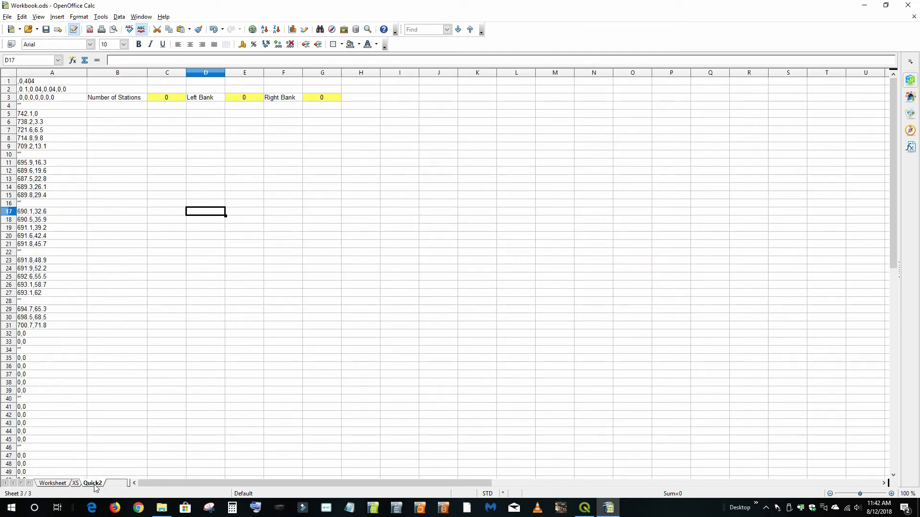
scroll(146, 374, down, 5)
scroll(158, 334, up, 5)
scroll(154, 331, down, 5)
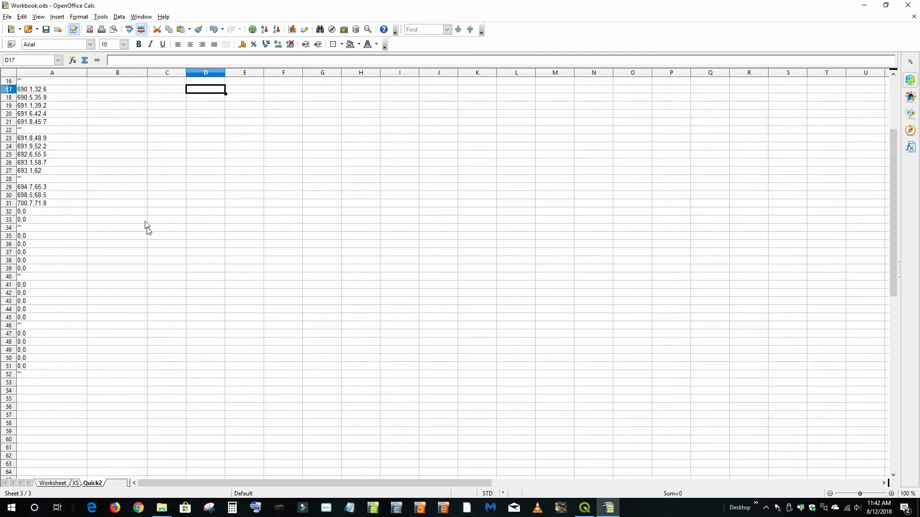
scroll(144, 225, up, 5)
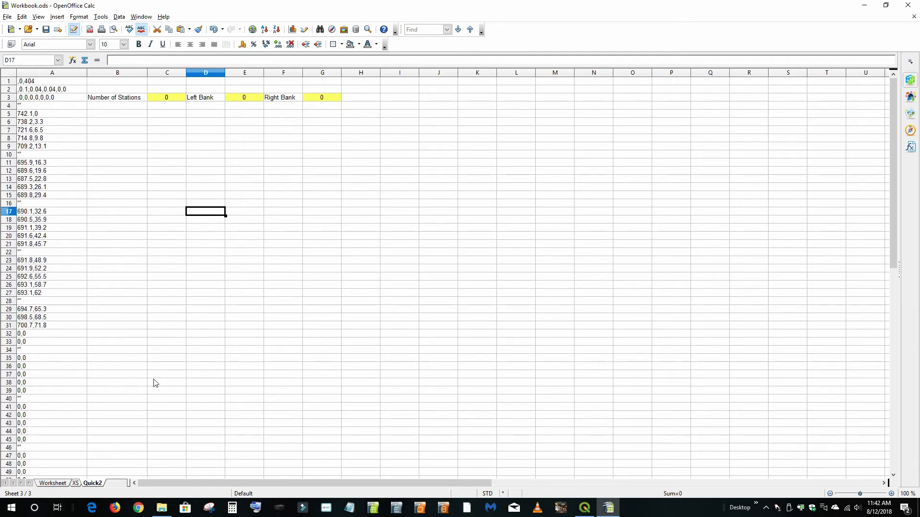
scroll(156, 382, down, 4)
drag(58, 408, 59, 239)
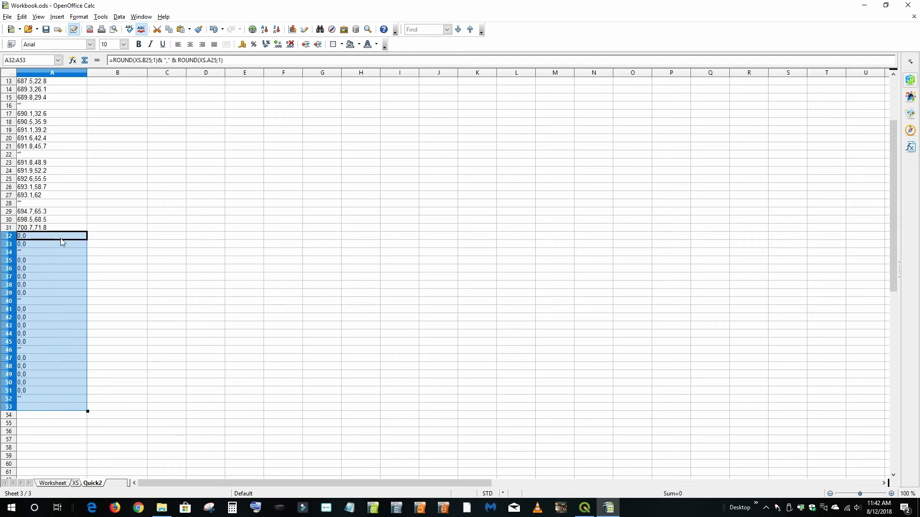
key(BackSpace)
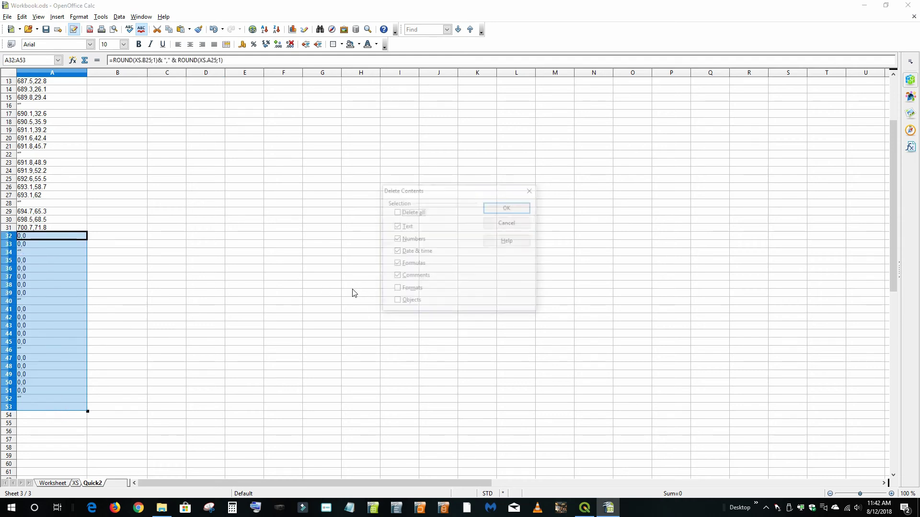
click(508, 210)
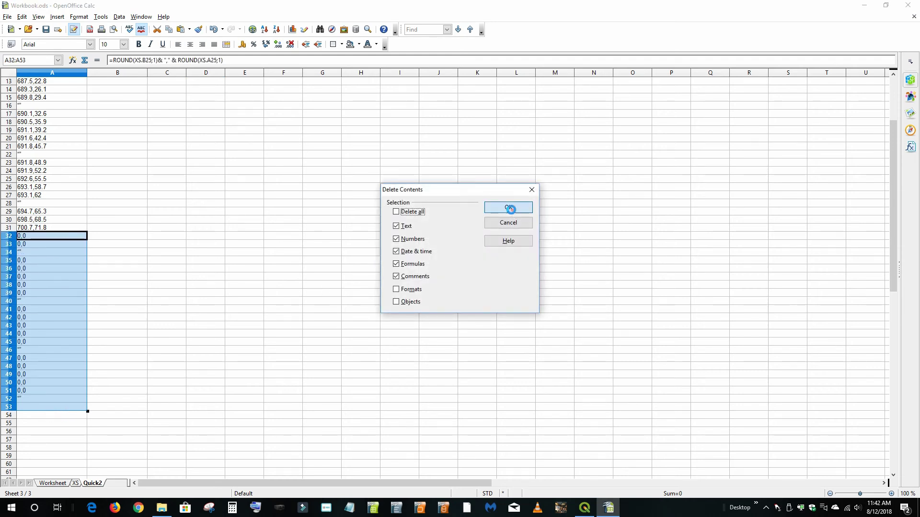
click(120, 377)
scroll(112, 329, up, 4)
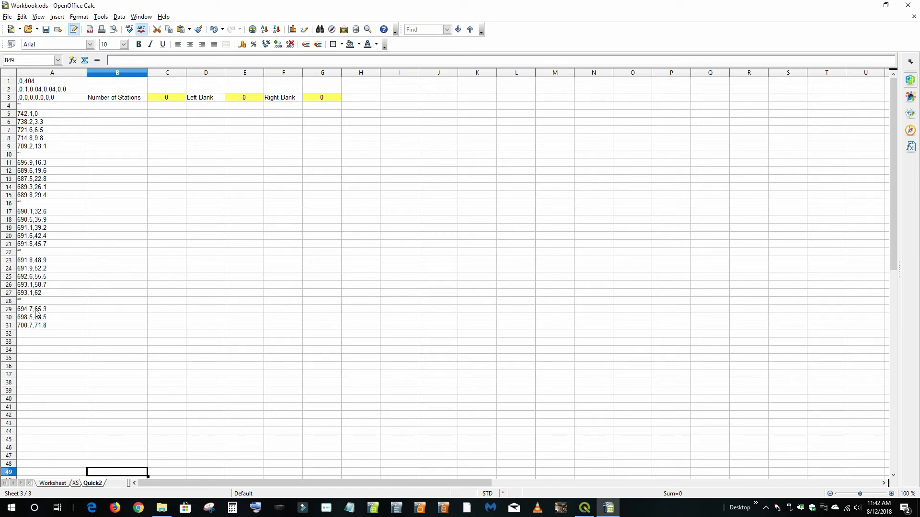
Step: Set the Number of Stations in C3 of the Quick2 sheet to 23
click(170, 99)
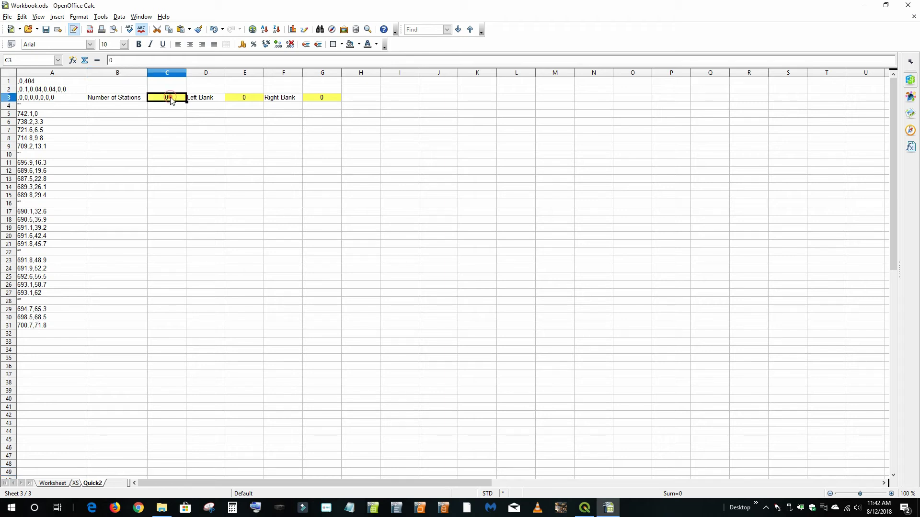
text(23)
click(199, 229)
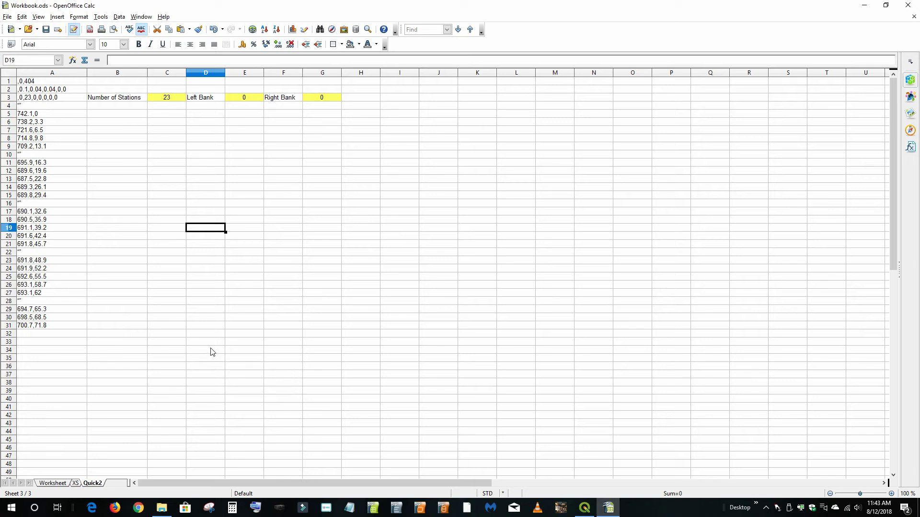
Step: Copy the Left station 19.6 from A8 of the XS sheet into the Left Bank cell E3 of Quick2, overwriting its value
click(75, 483)
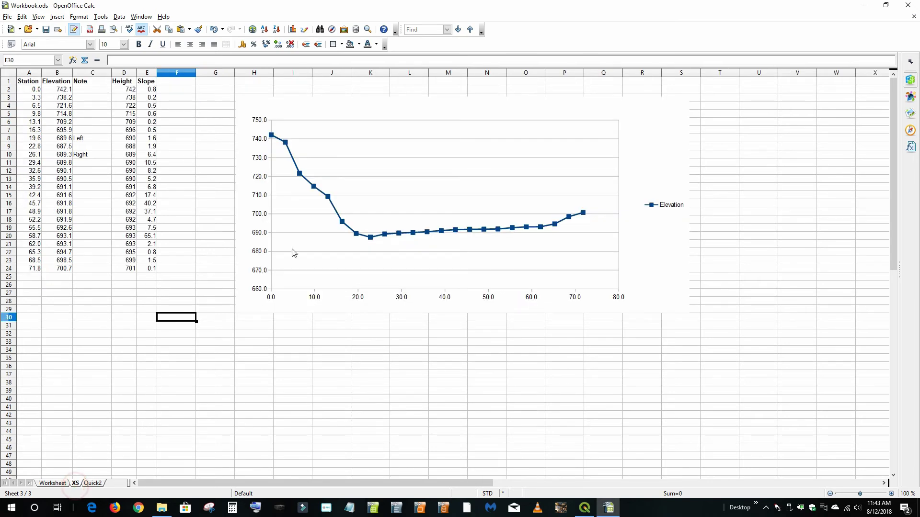
right_click(31, 141)
click(57, 232)
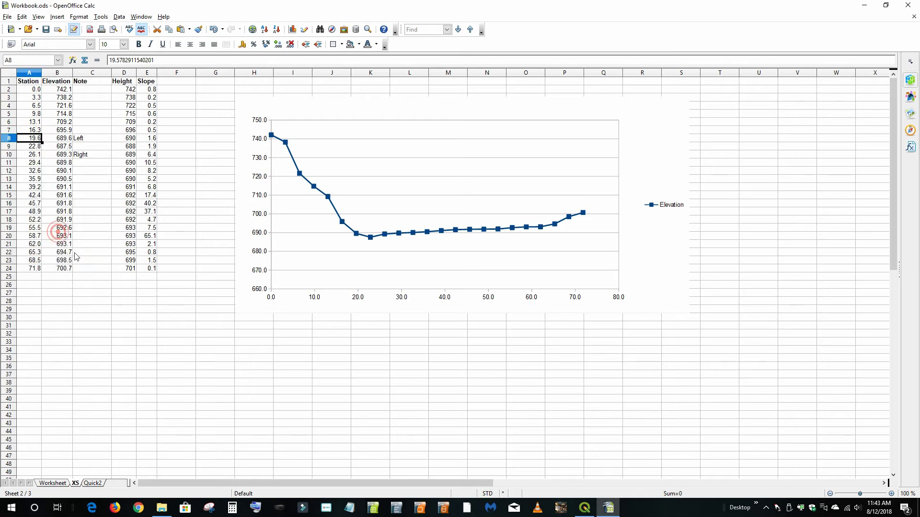
click(96, 484)
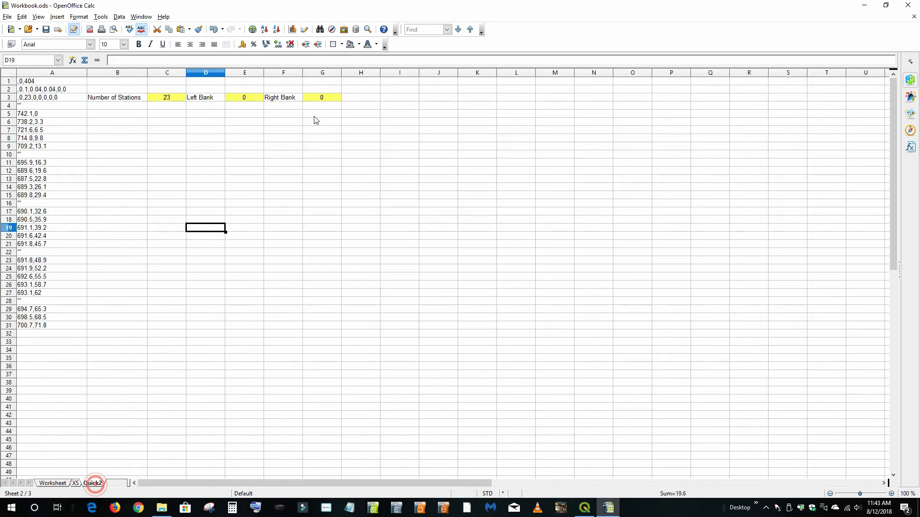
click(241, 100)
right_click(241, 101)
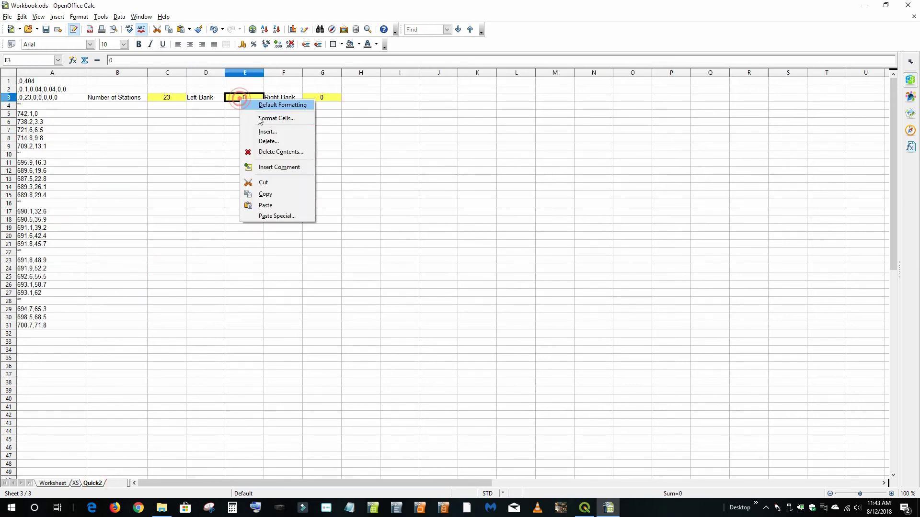
click(271, 205)
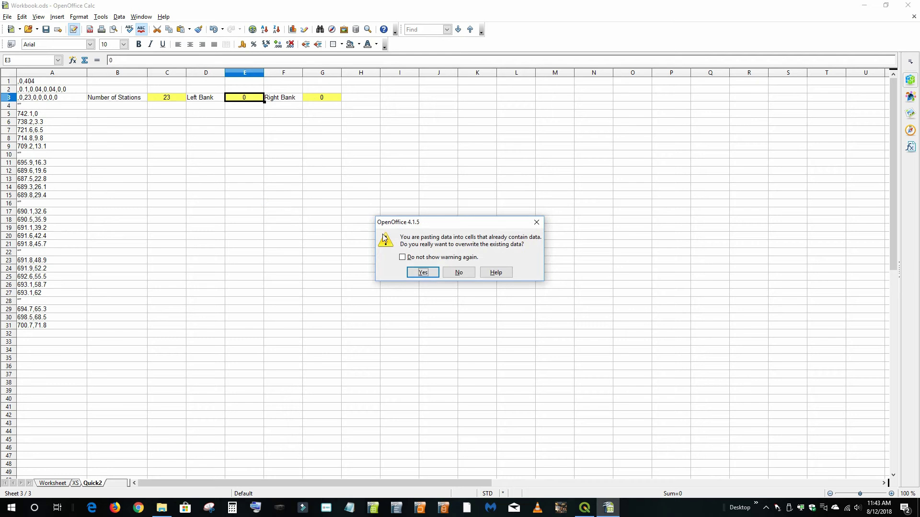
click(425, 273)
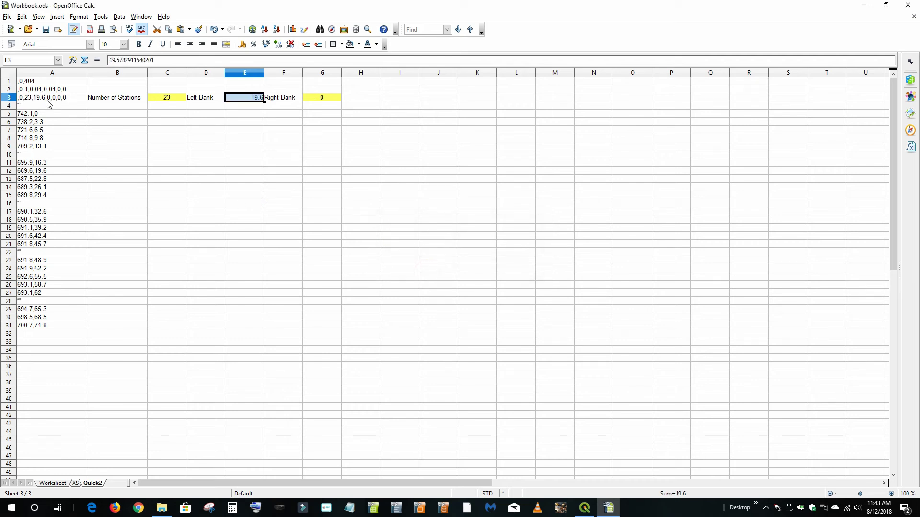
Step: Try to copy the Right station from A10 of the XS sheet into the Right Bank cell G3 of Quick2
click(76, 483)
right_click(31, 156)
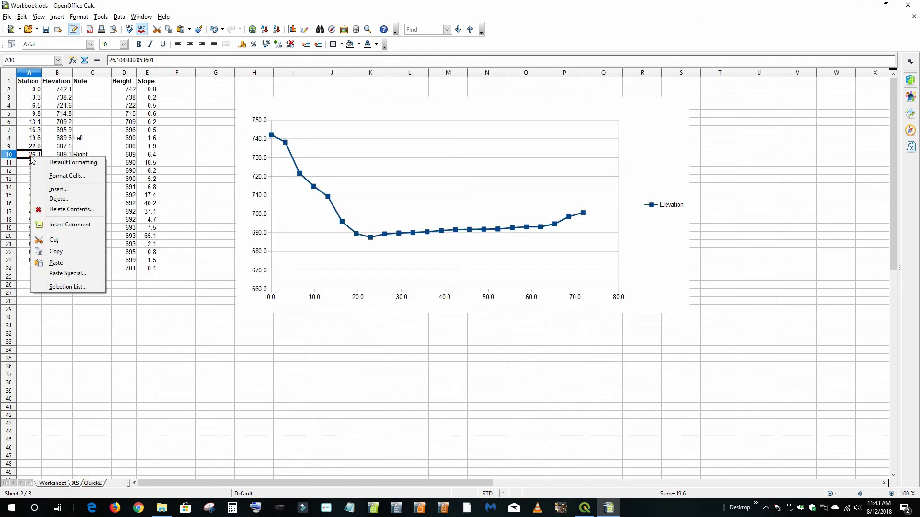
click(56, 252)
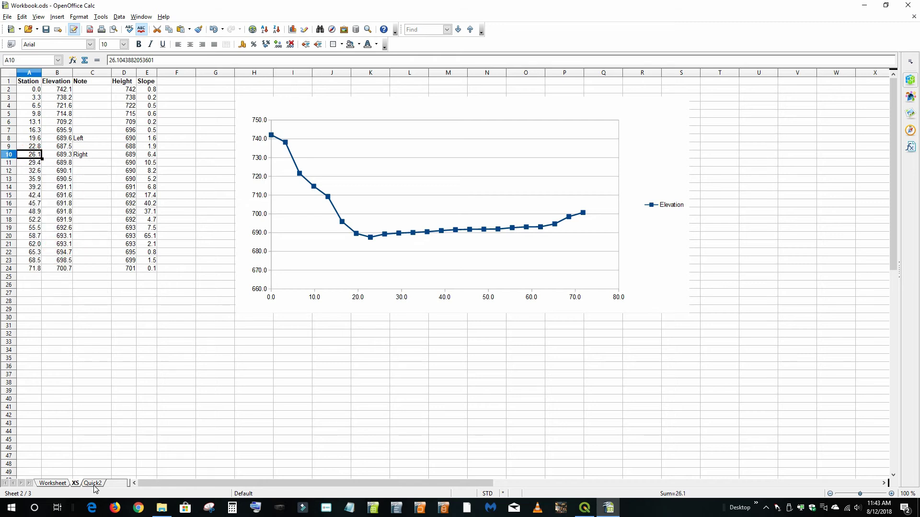
click(93, 483)
click(323, 98)
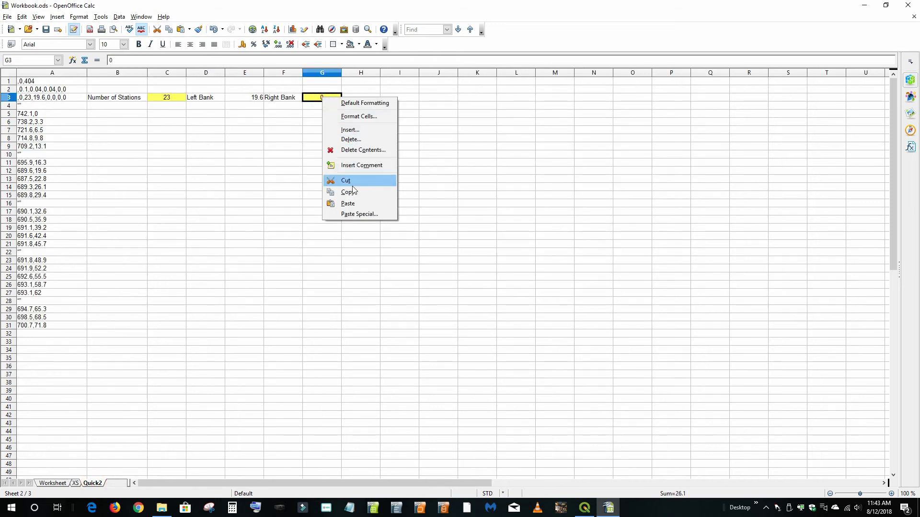
click(354, 203)
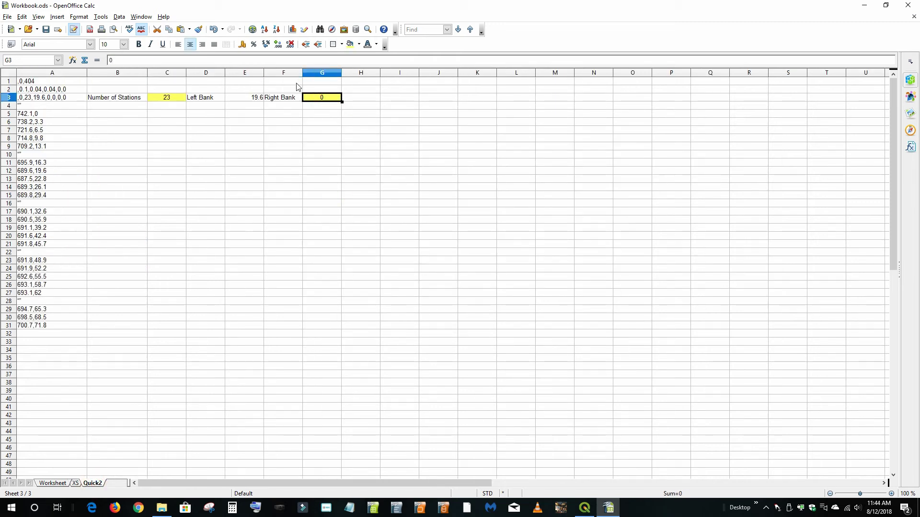
right_click(324, 99)
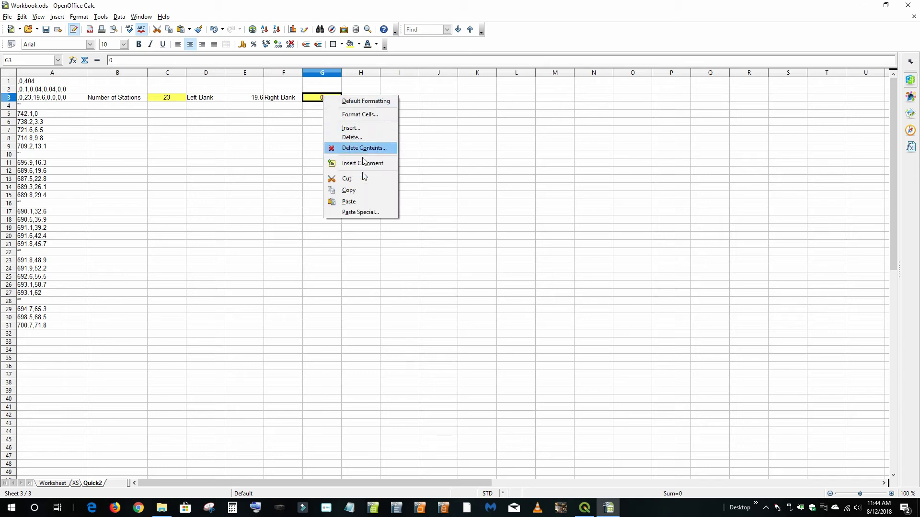
click(356, 203)
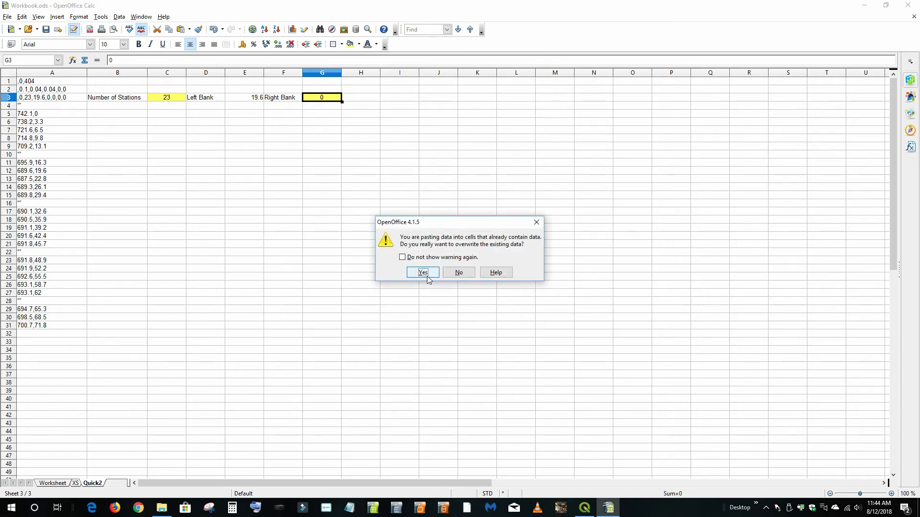
click(424, 272)
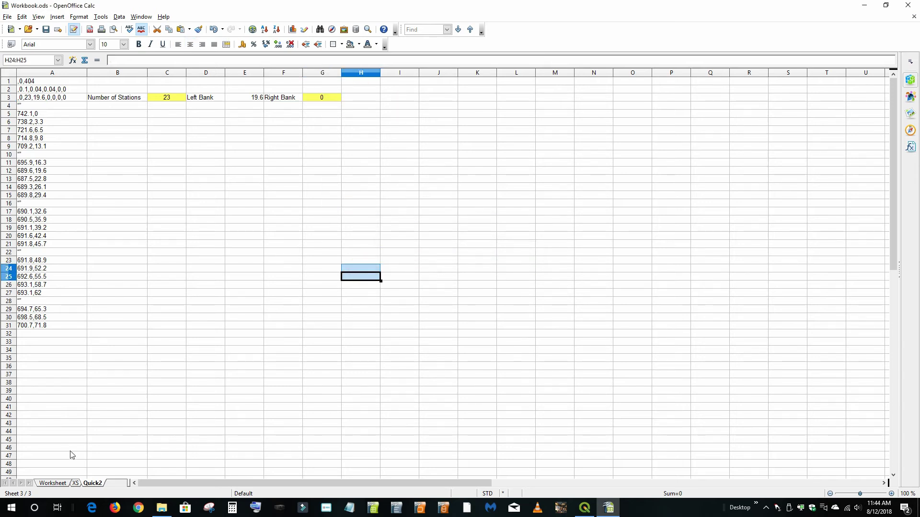
Step: Copy the Right station 26.1 from XS cell A10 again and paste it over the Right Bank value in Quick2 cell G3
click(75, 483)
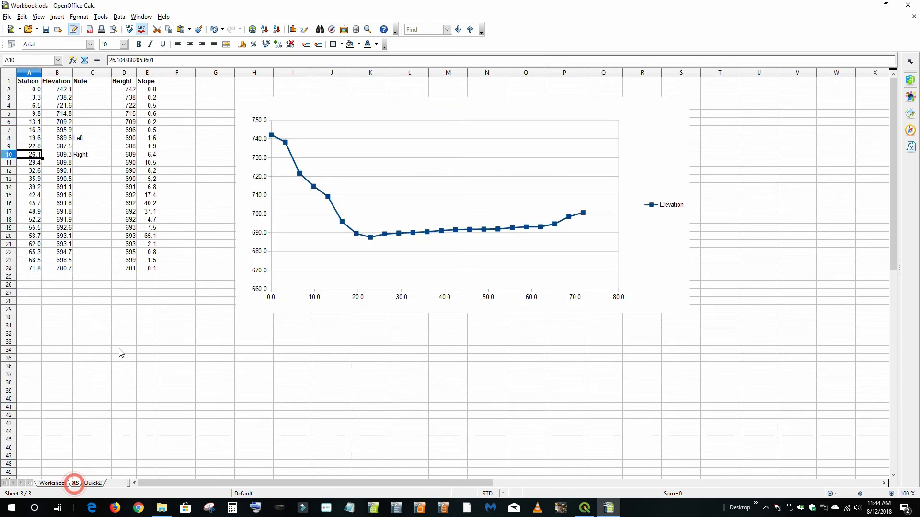
right_click(30, 156)
click(56, 250)
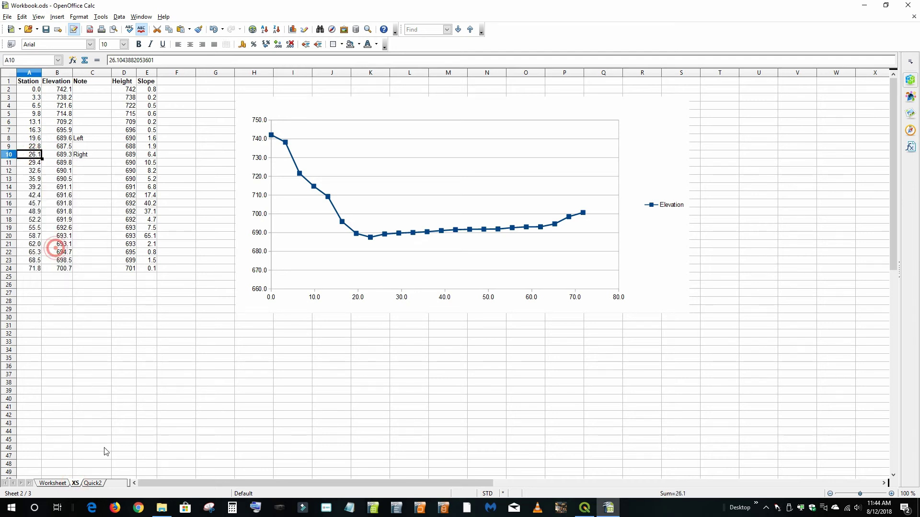
click(92, 483)
right_click(320, 100)
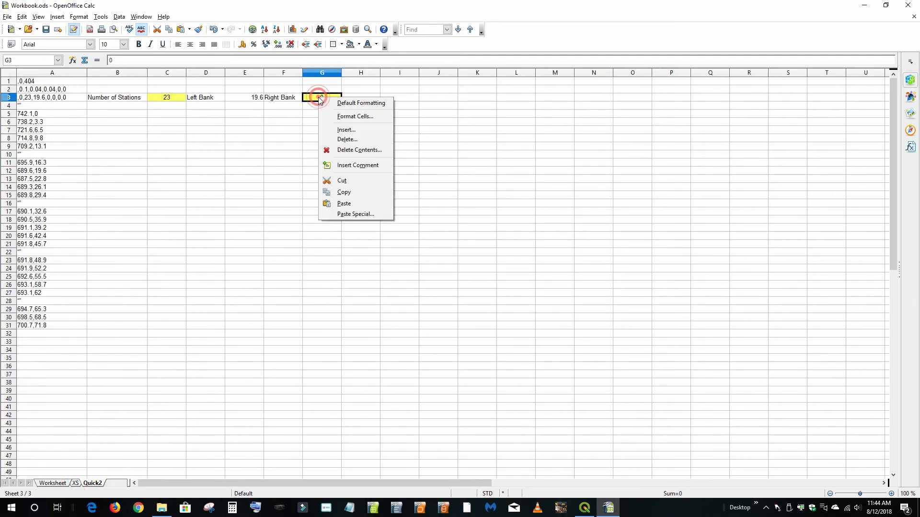
click(340, 203)
click(422, 272)
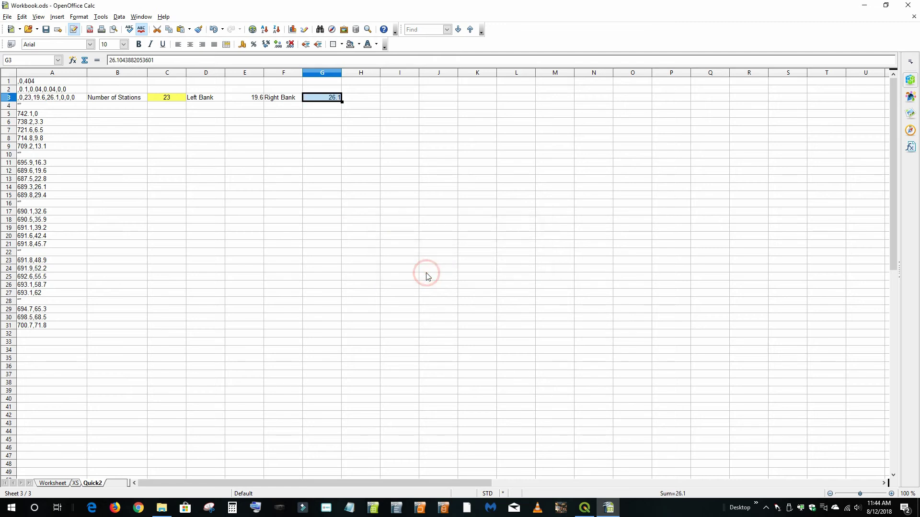
click(425, 275)
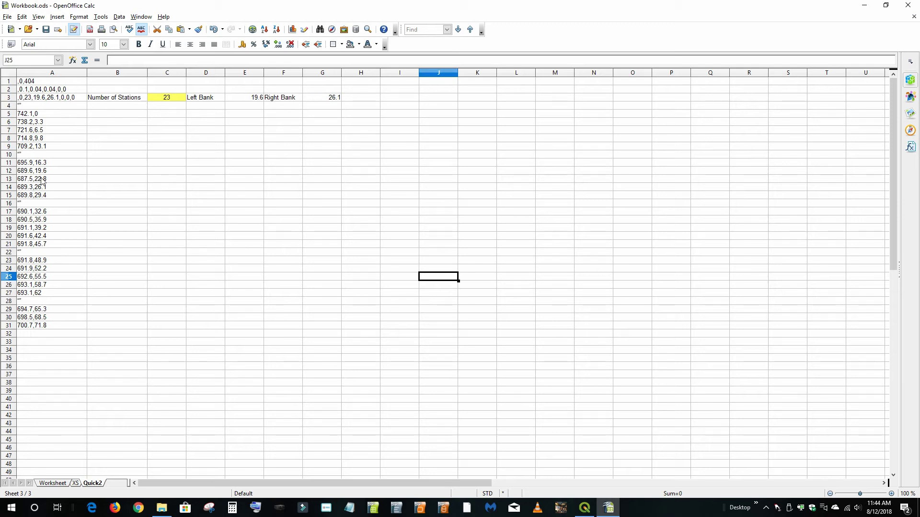
Step: Copy the Quick2 input lines in A1:A31 and switch to the 2018-08-12_112057 request folder in File Explorer
drag(36, 329, 31, 81)
right_click(30, 157)
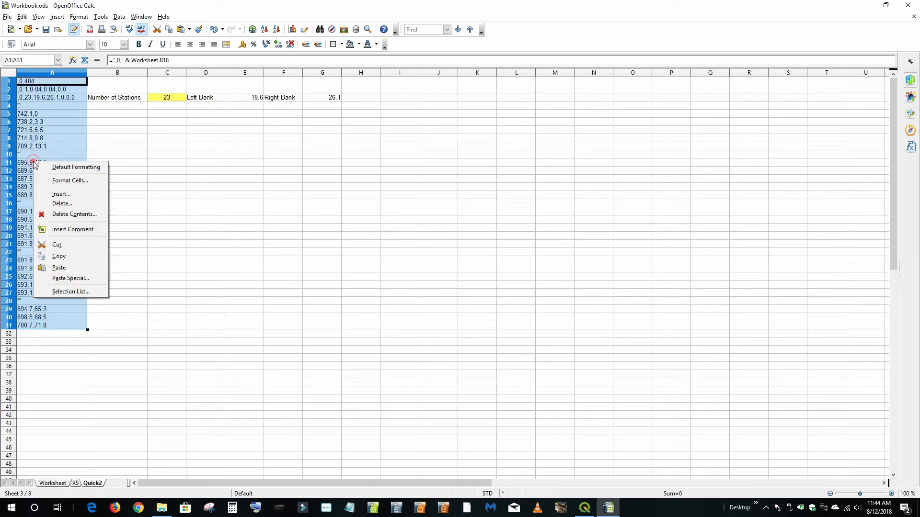
click(61, 254)
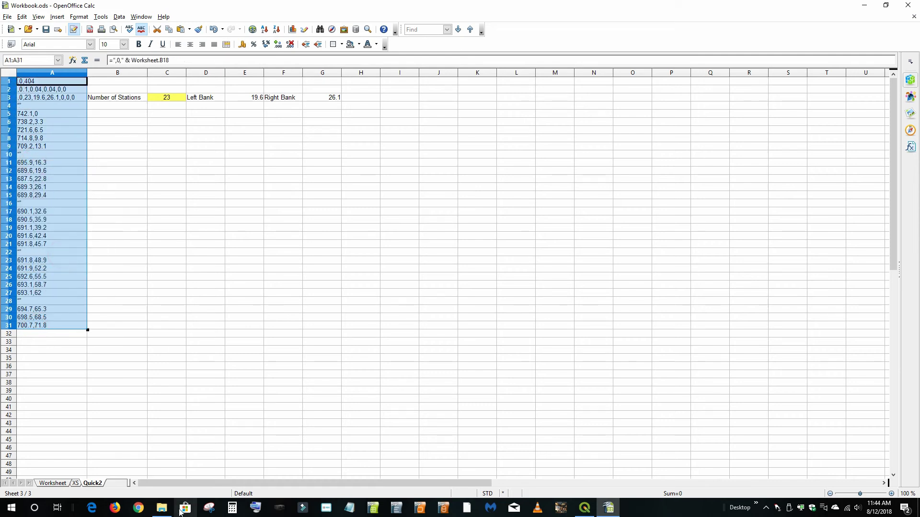
click(161, 507)
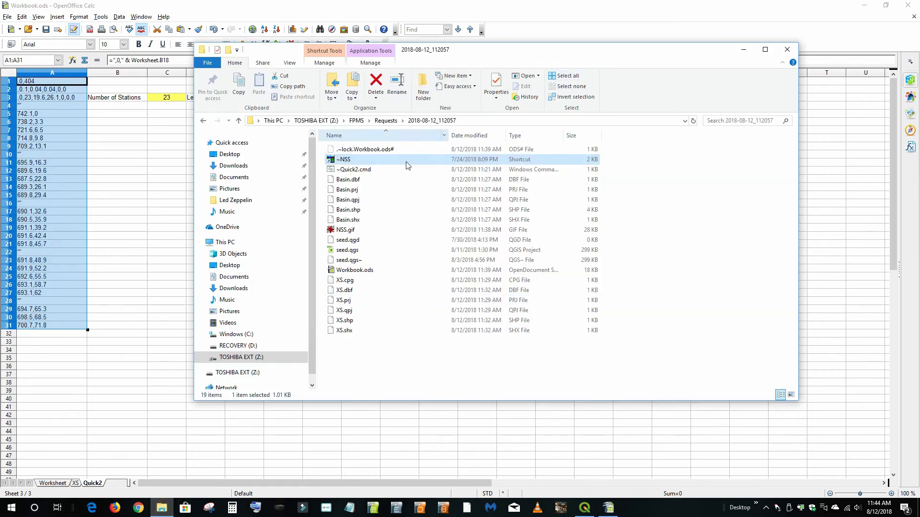
Step: Create a new text document named xsec.xsp in the 2018-08-12_112057 request folder, accepting the extension change
right_click(357, 361)
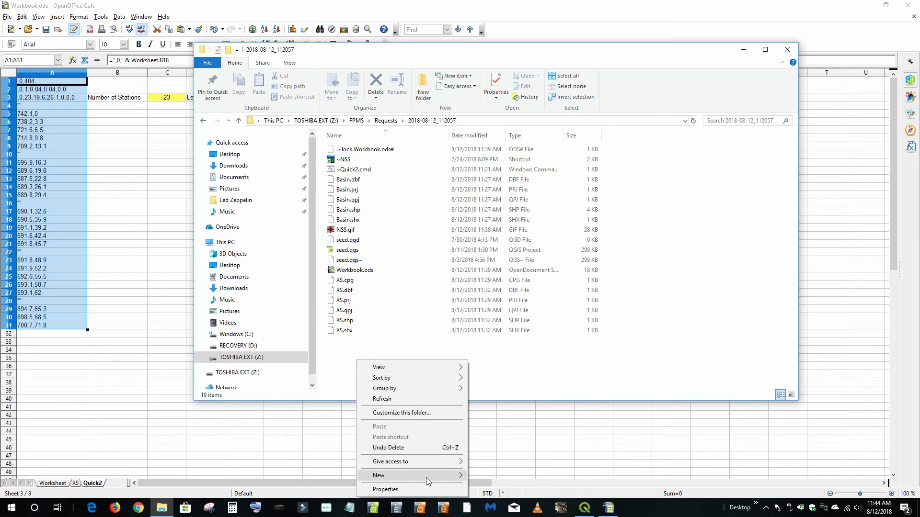
mouse_move(426, 478)
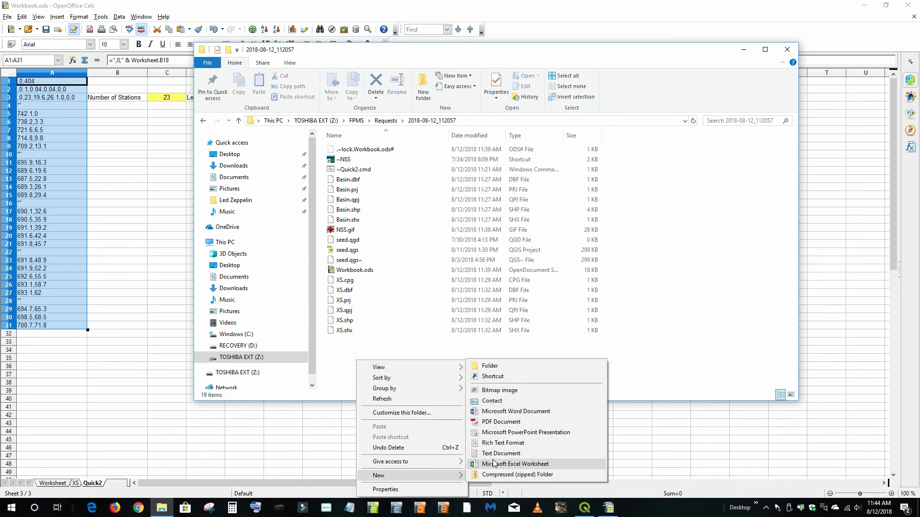
click(495, 455)
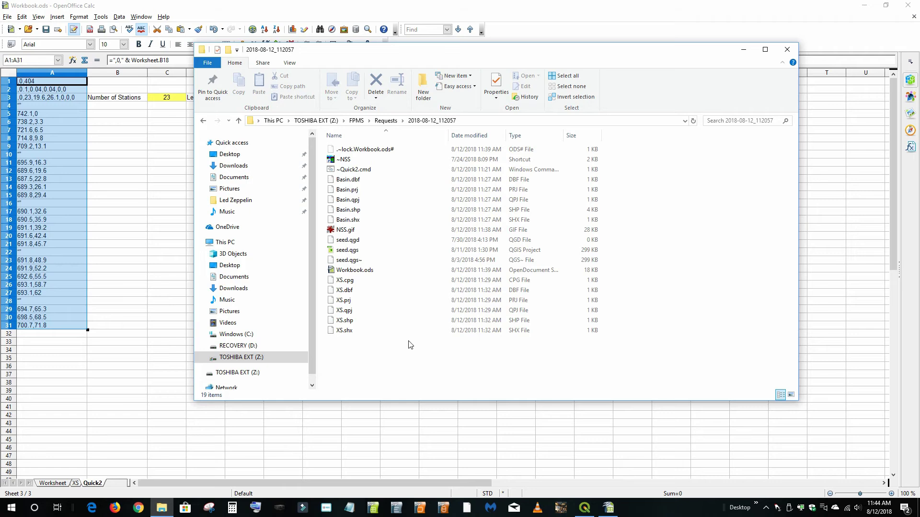
key(BackSpace)
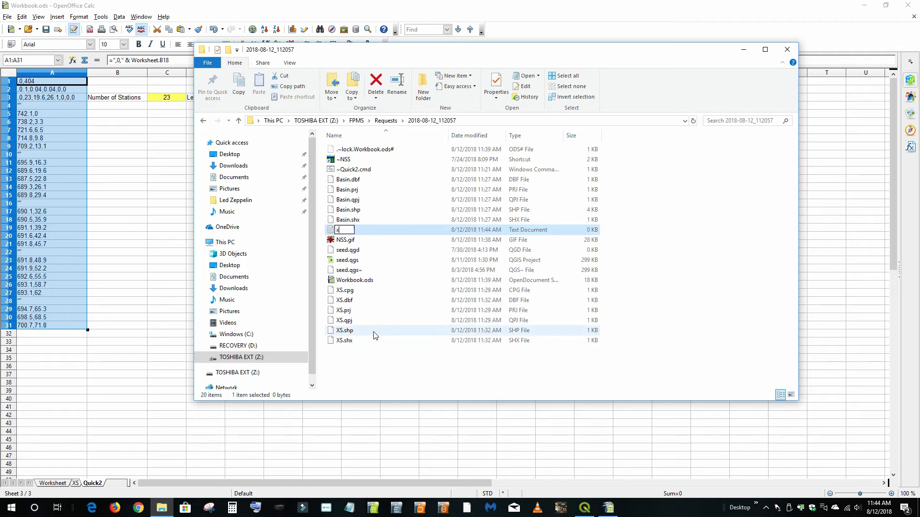
text(xsp)
click(386, 379)
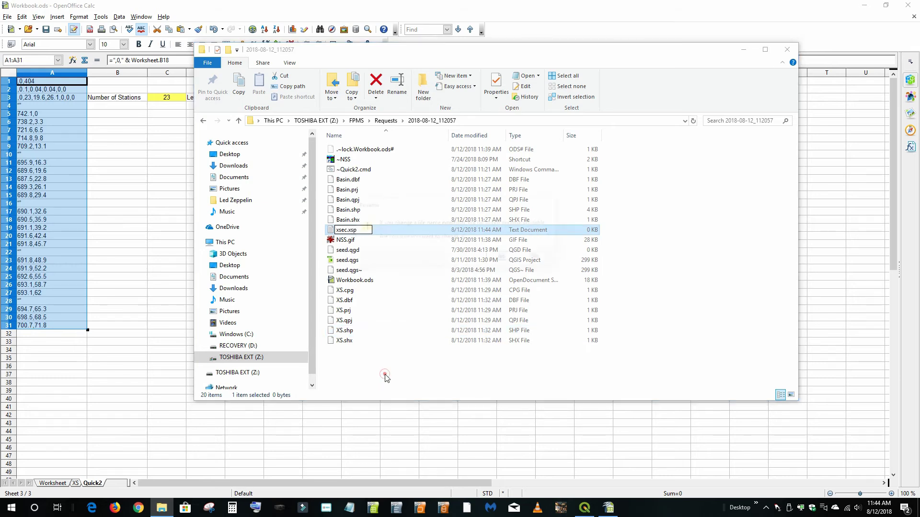
click(508, 257)
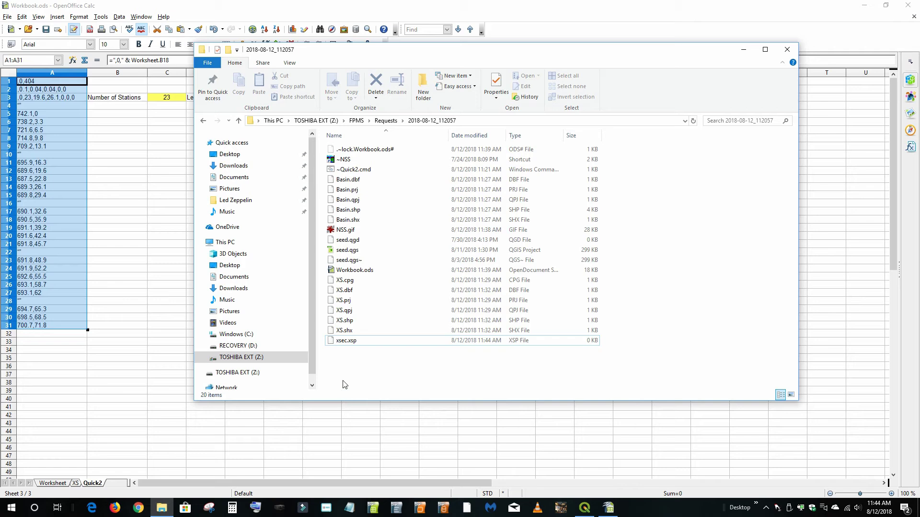
Step: Rename the new file to xsec.xsc and accept the extension change
right_click(360, 342)
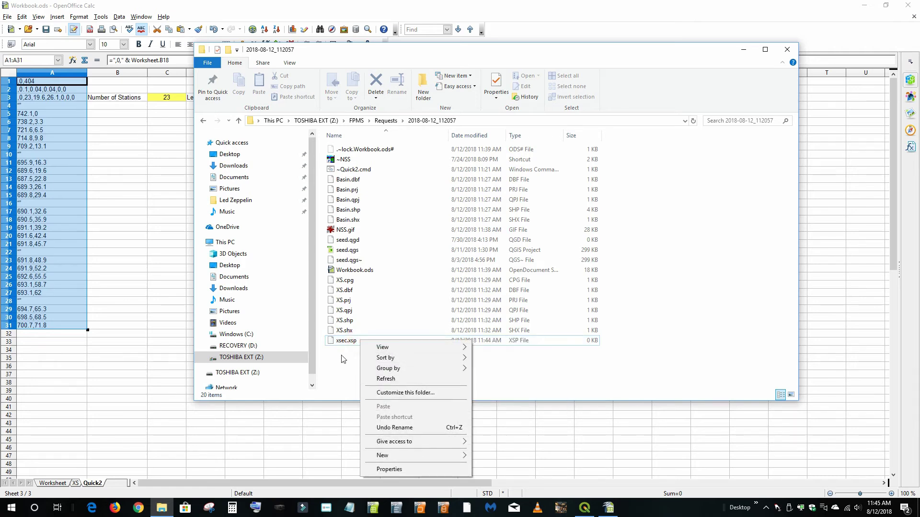
click(352, 344)
right_click(352, 346)
click(383, 435)
click(365, 340)
key(BackSpace)
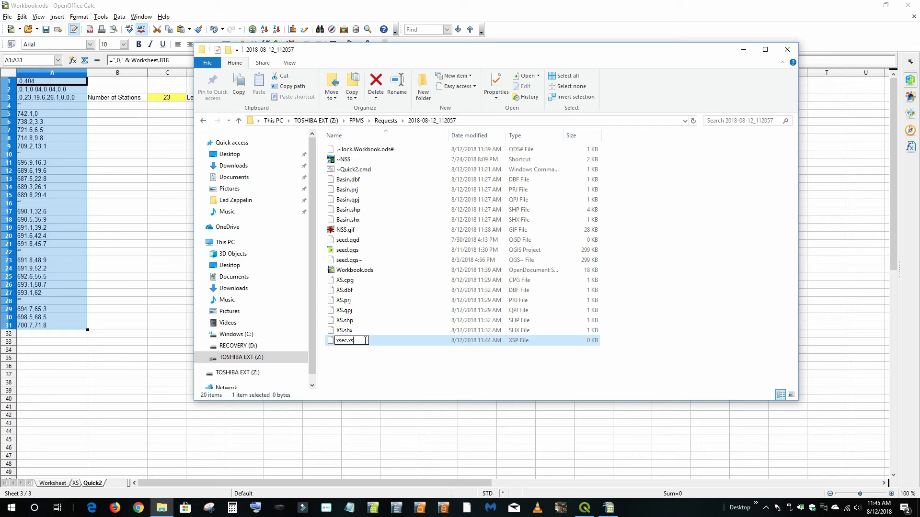
click(349, 371)
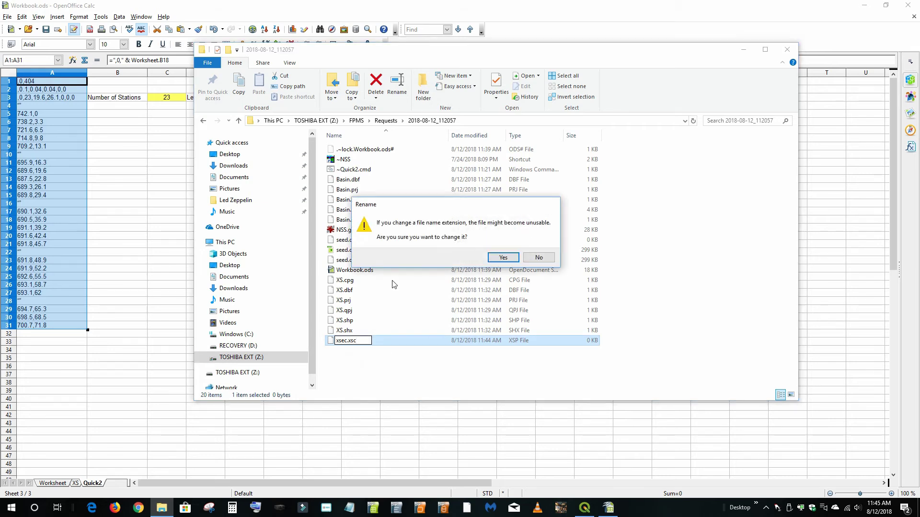
click(506, 261)
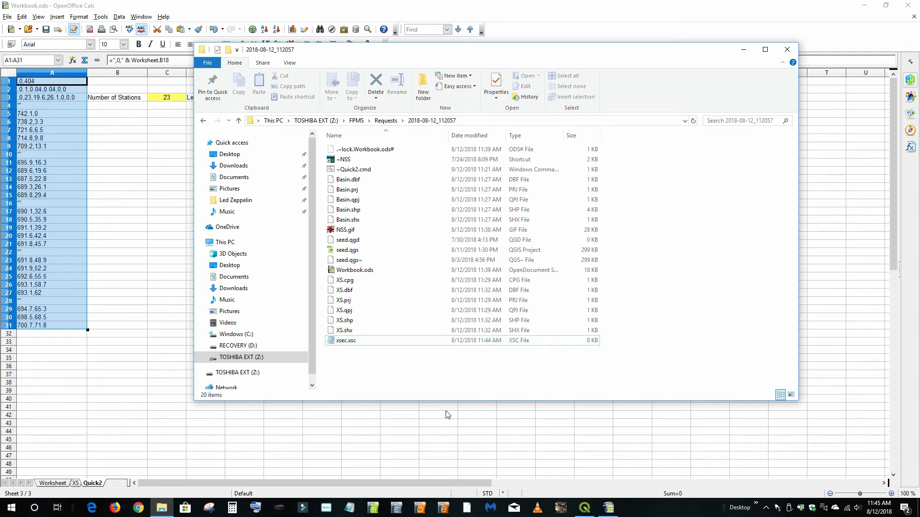
Step: Launch Quick-2 from ~Quick2.cmd and open the Normal Depth calculation for an irregular channel
double_click(346, 171)
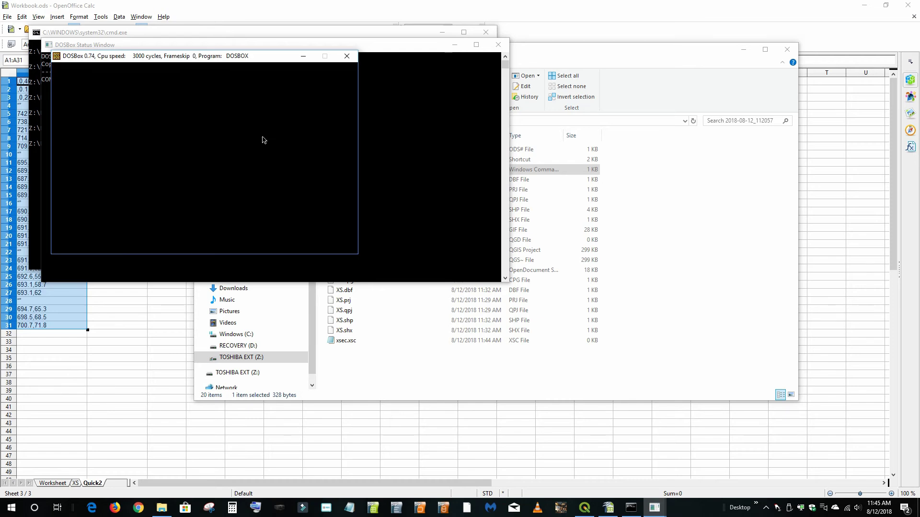
drag(221, 61, 407, 165)
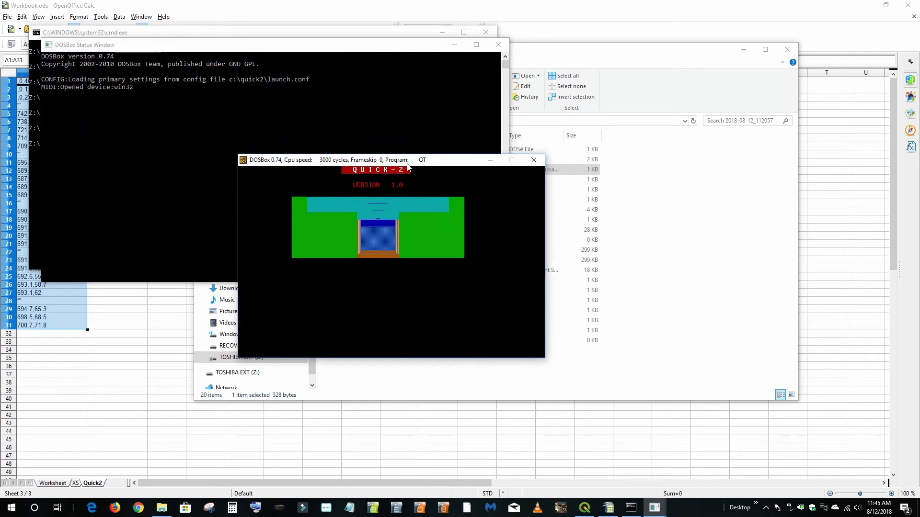
key(Return)
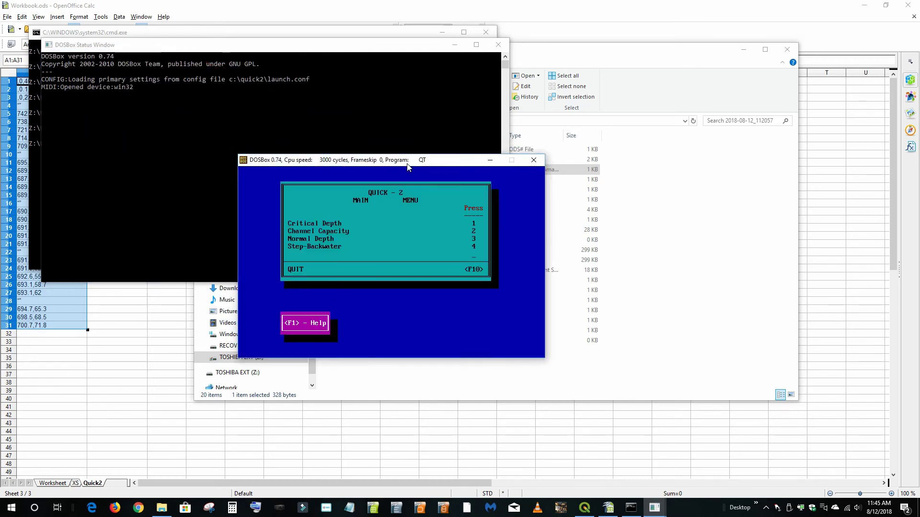
key(Return)
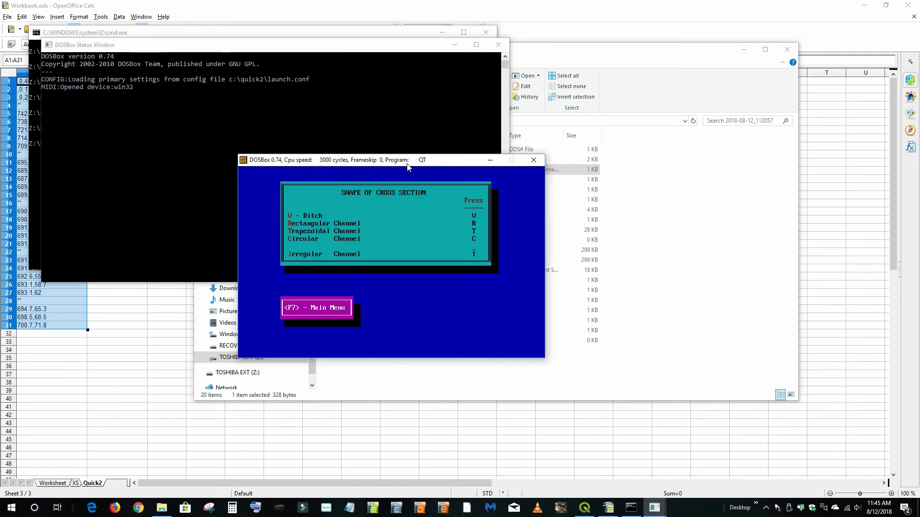
key(i)
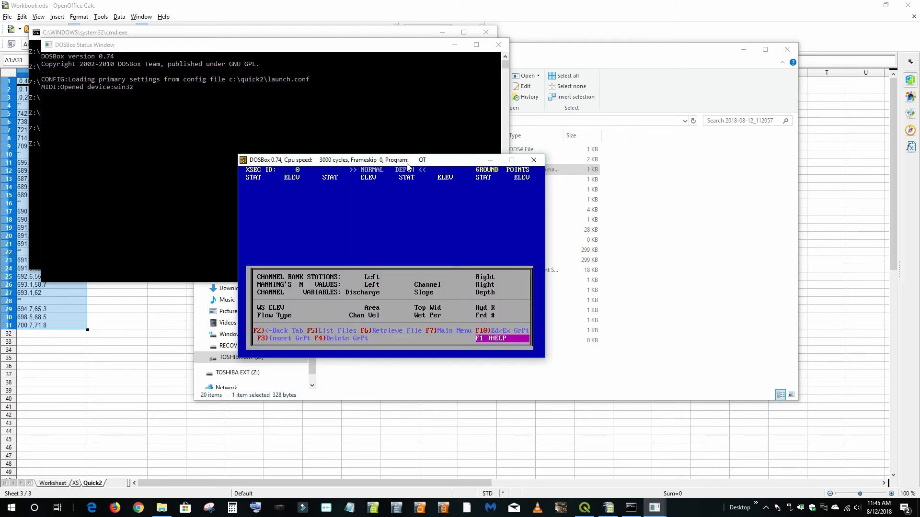
Step: Try to retrieve the xsec cross-section file into the Normal Depth screen
key(F6)
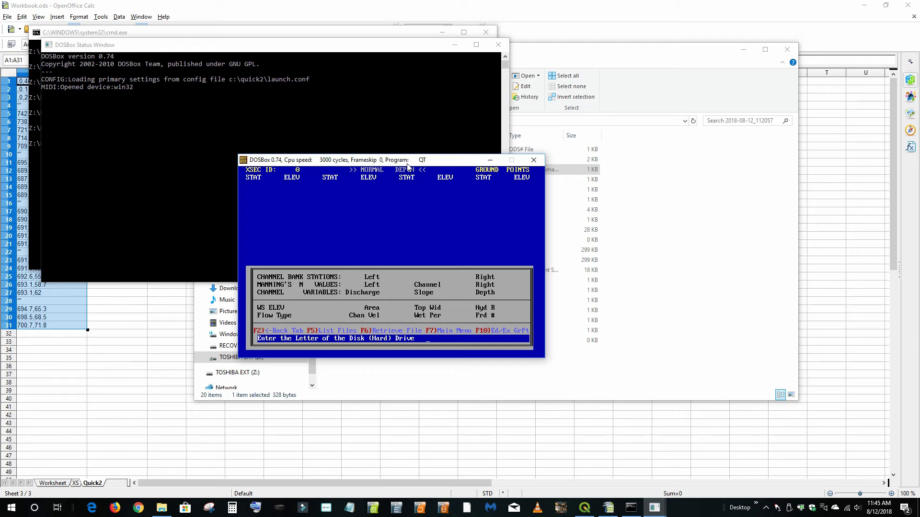
key(Return)
key(Return)
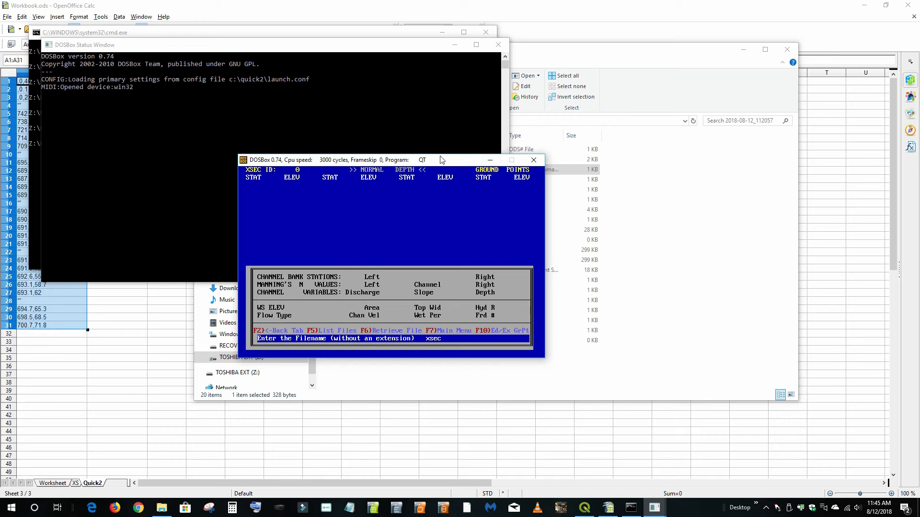
click(421, 380)
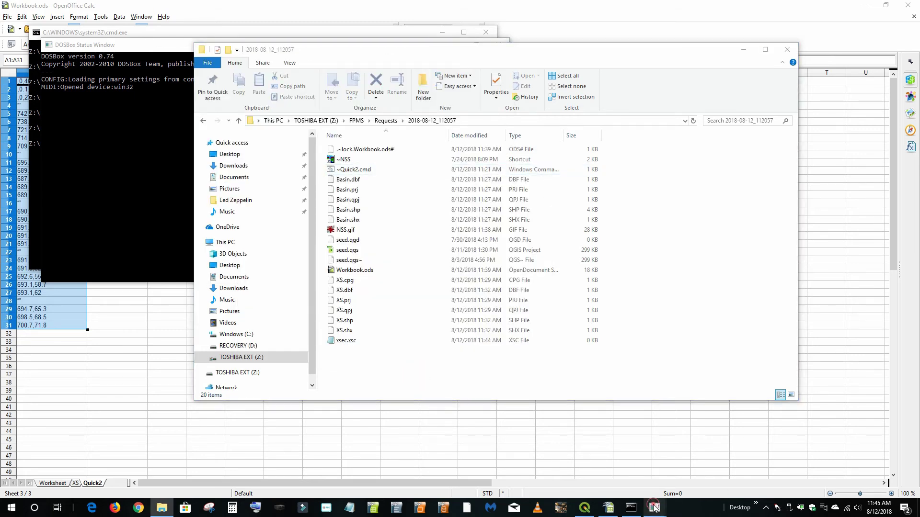
mouse_move(656, 507)
click(691, 464)
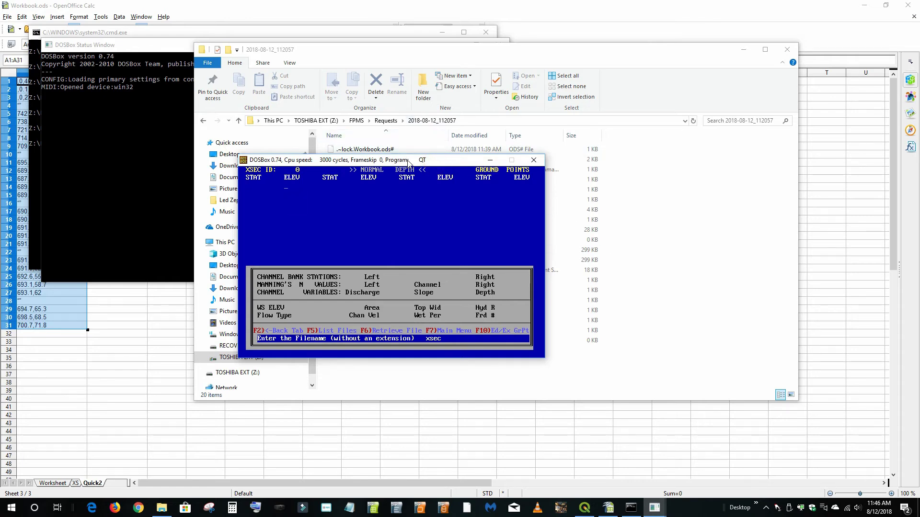
click(390, 253)
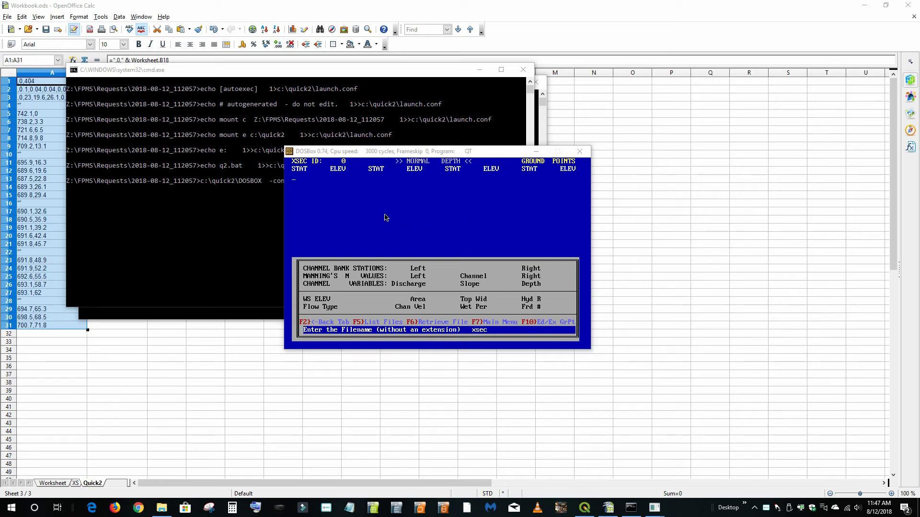
Step: Copy the input lines in A1:A31 of the Quick2 sheet again and open xsec.xsc from the request folder
click(107, 351)
drag(52, 327, 43, 81)
right_click(38, 155)
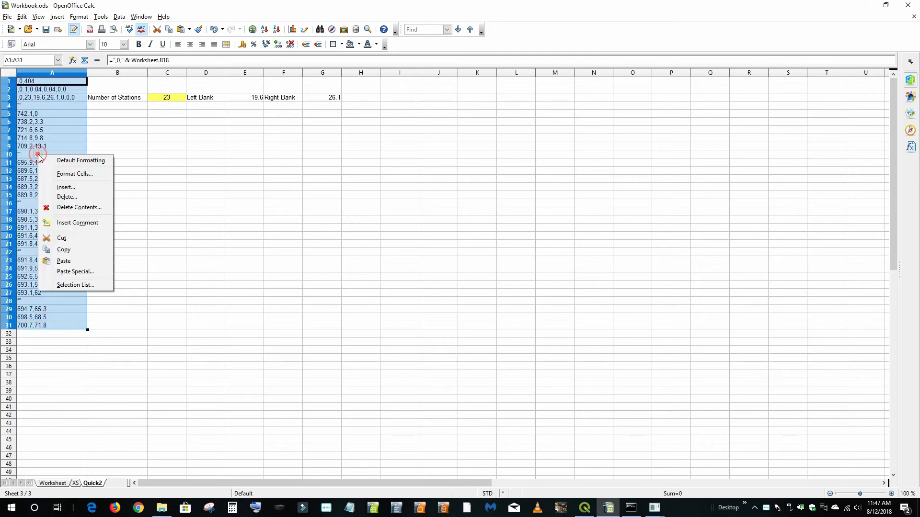
click(62, 250)
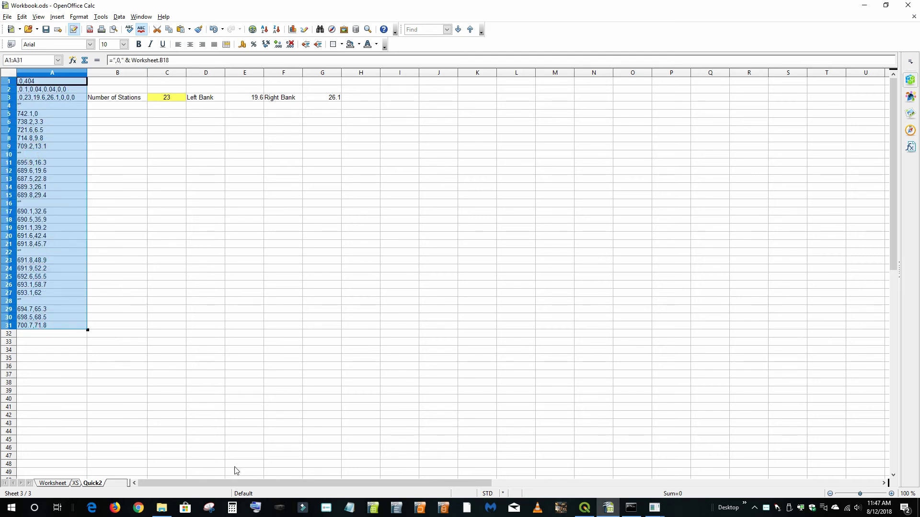
click(161, 507)
double_click(364, 341)
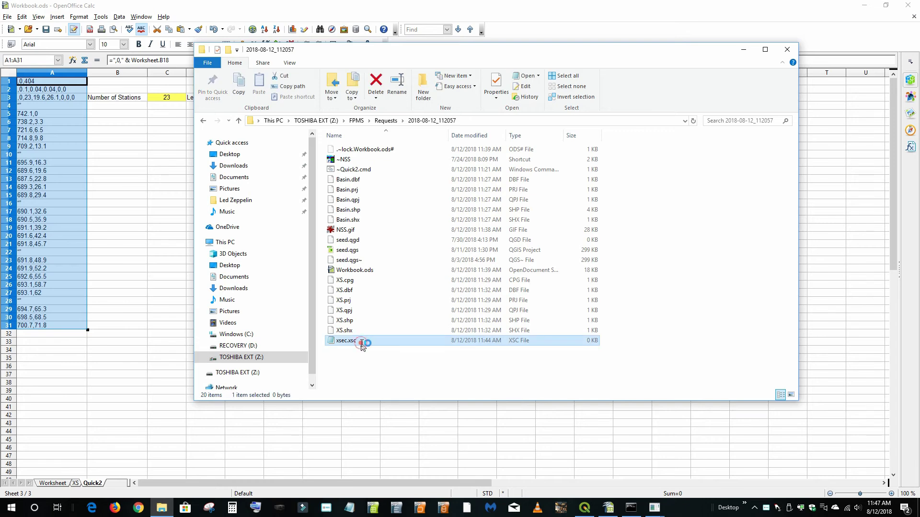
Step: Paste the copied lines into xsec.xsc without the trailing blank line, then save and close the file
right_click(343, 235)
click(367, 275)
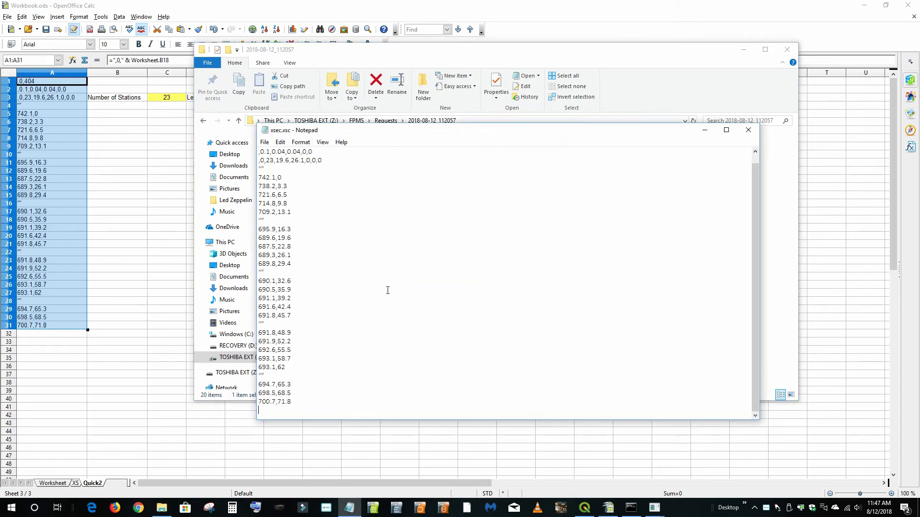
key(BackSpace)
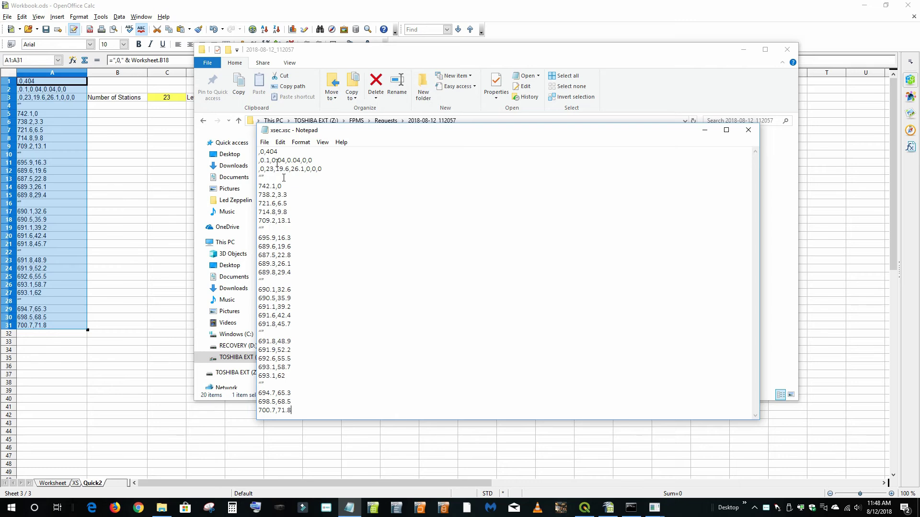
click(265, 143)
click(278, 172)
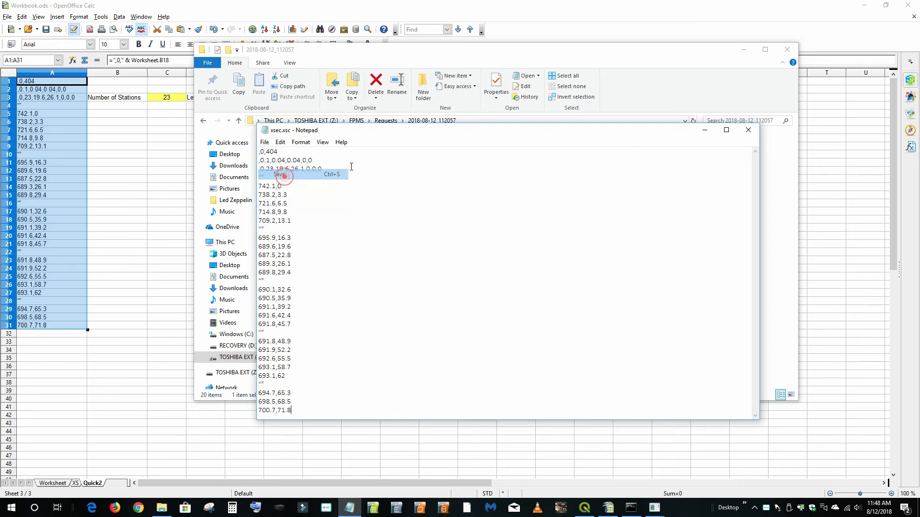
click(747, 130)
click(745, 49)
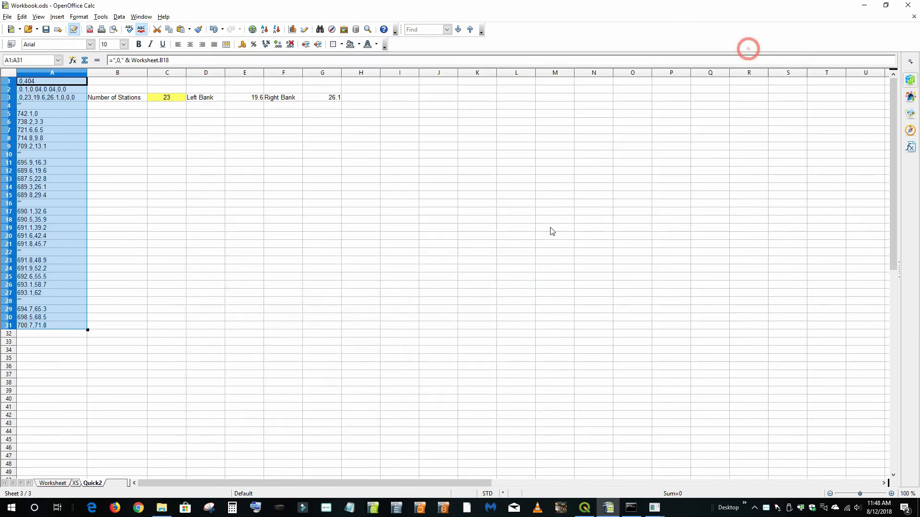
Step: Close the running Quick-2 DOSBox session and minimize the workbook and QGIS windows
mouse_move(654, 508)
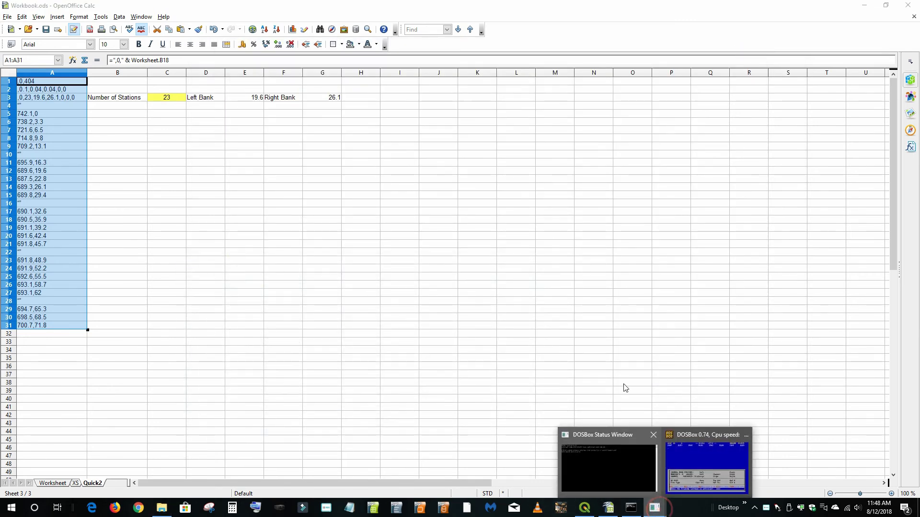
click(699, 460)
drag(487, 157, 476, 135)
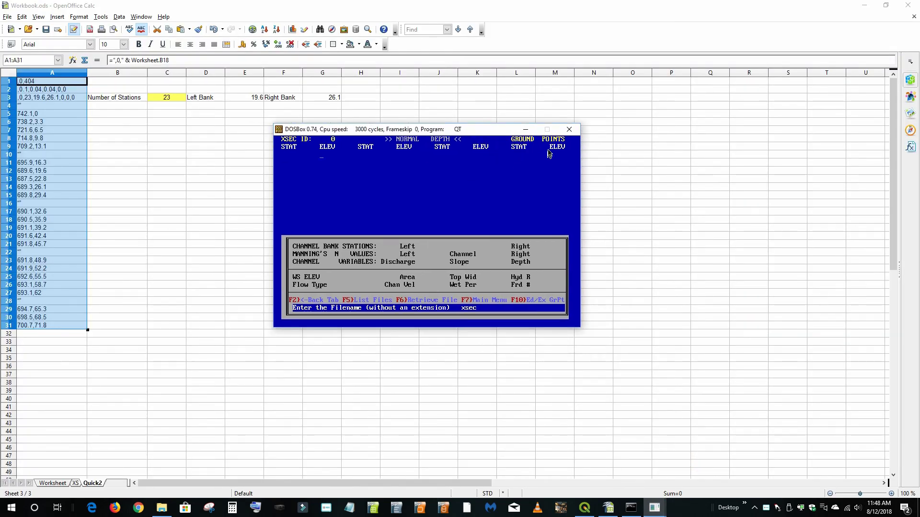
click(568, 129)
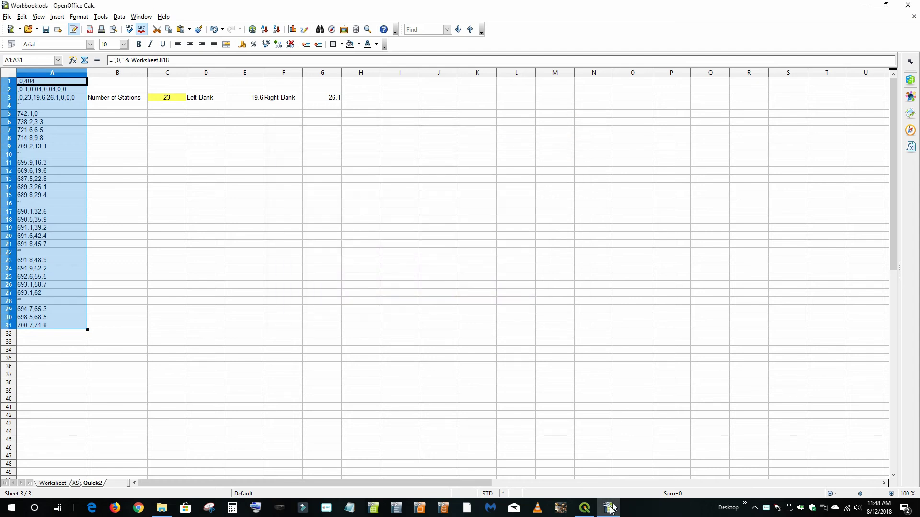
click(867, 9)
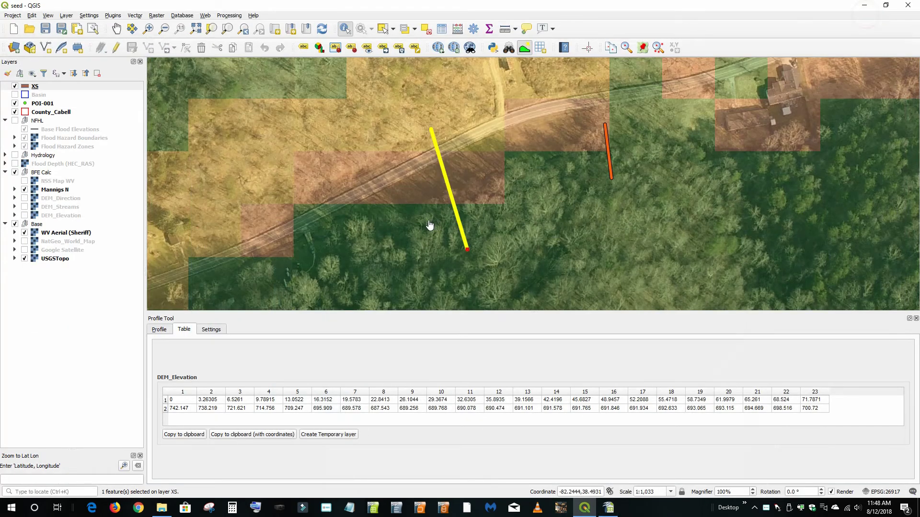
click(867, 7)
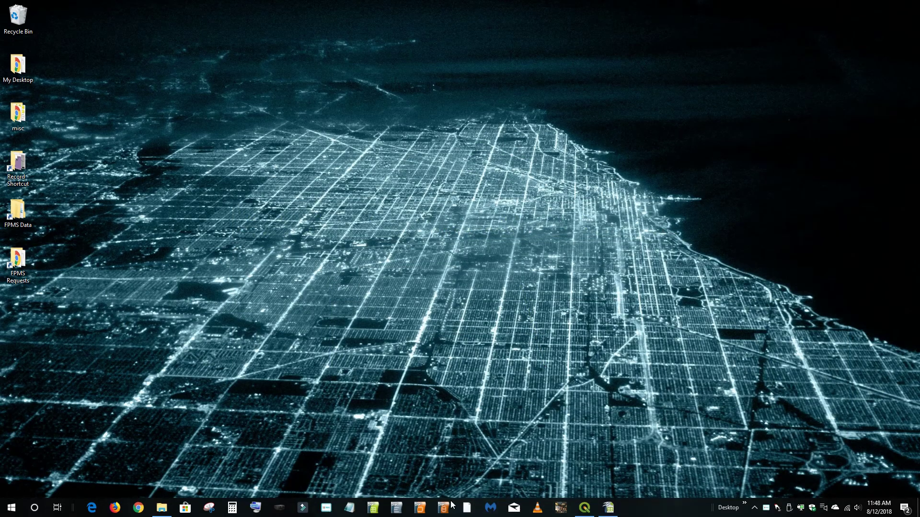
Step: Check the saved contents of xsec.xsc in the request folder and relaunch Quick-2 from ~Quick2.cmd
click(162, 507)
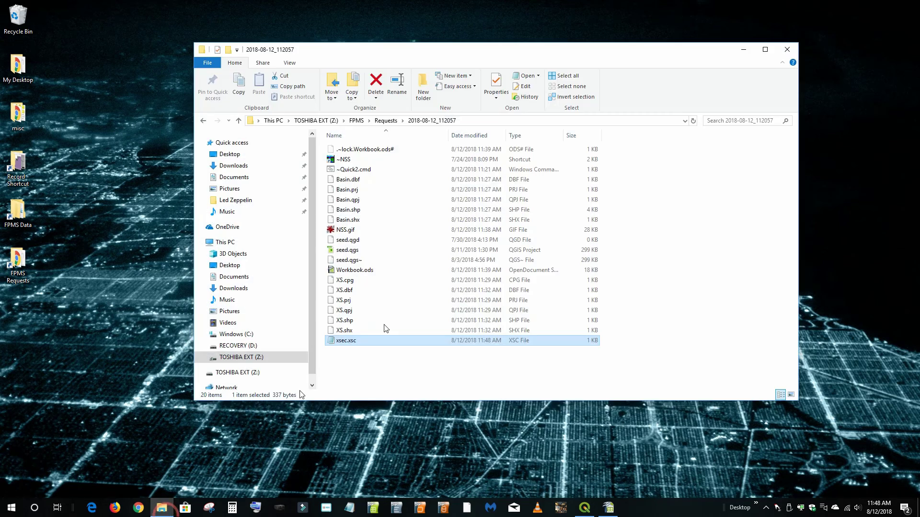
double_click(360, 340)
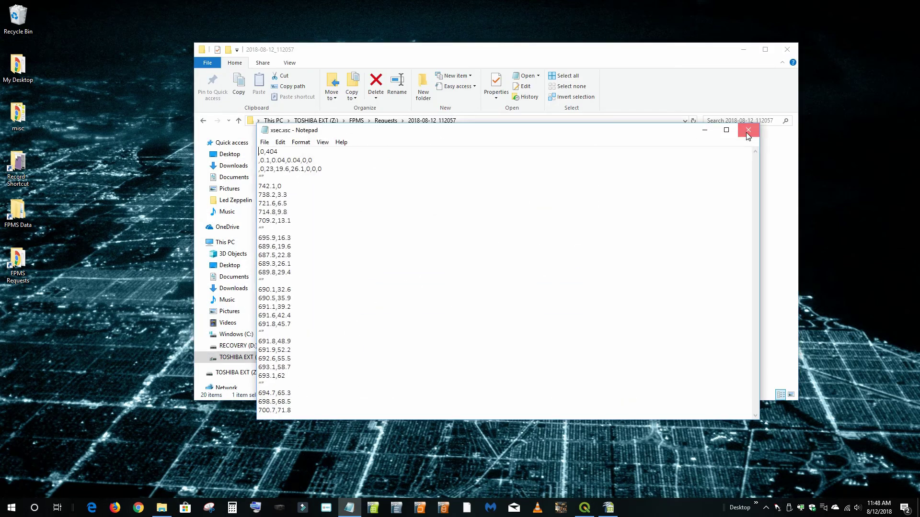
click(748, 130)
click(349, 171)
double_click(350, 170)
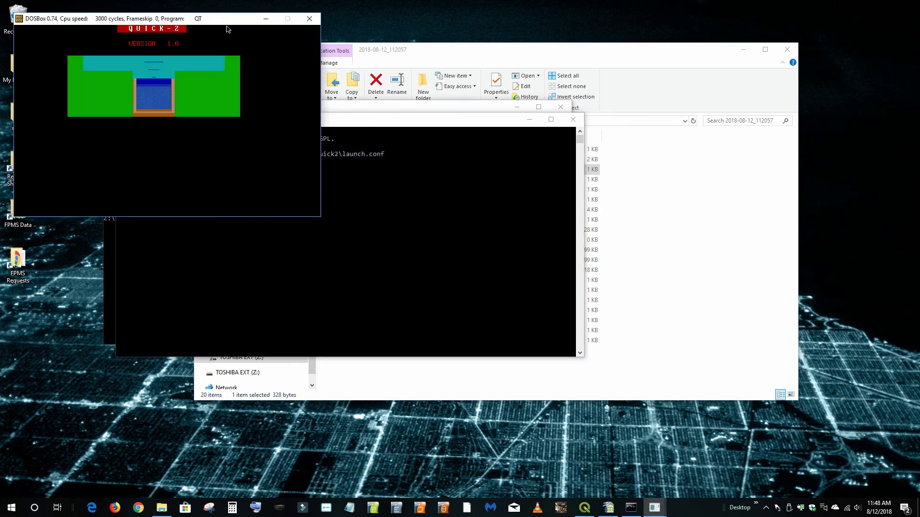
Step: Move the Quick-2 window toward the middle of the desktop and open the Normal Depth analysis for an irregular channel
drag(225, 20, 529, 144)
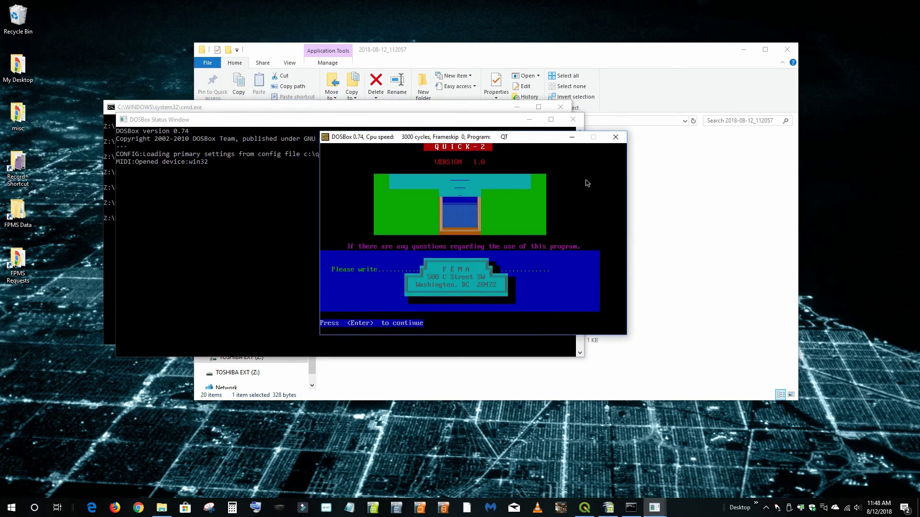
key(Return)
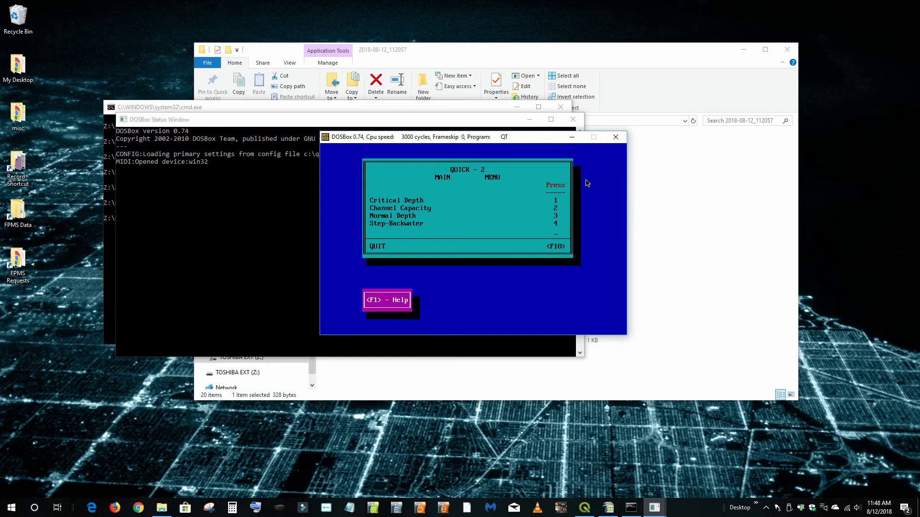
text(3)
key(Return)
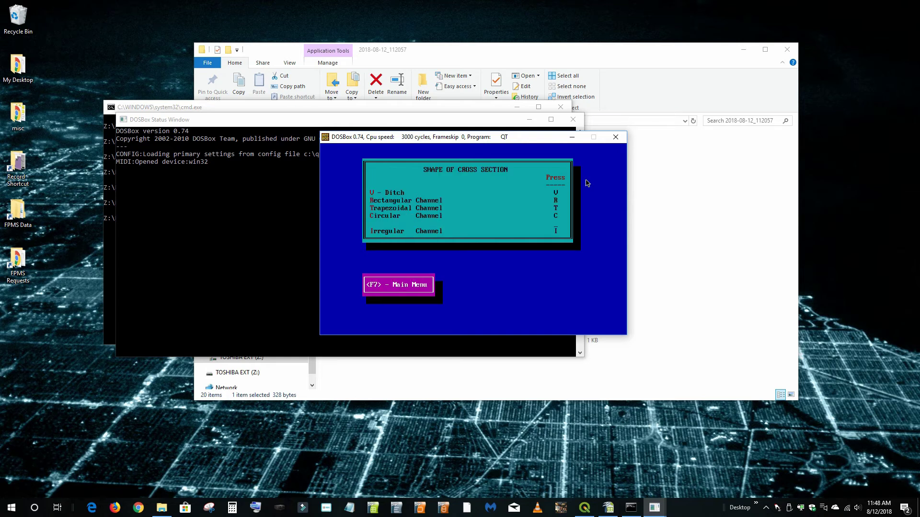
key(i)
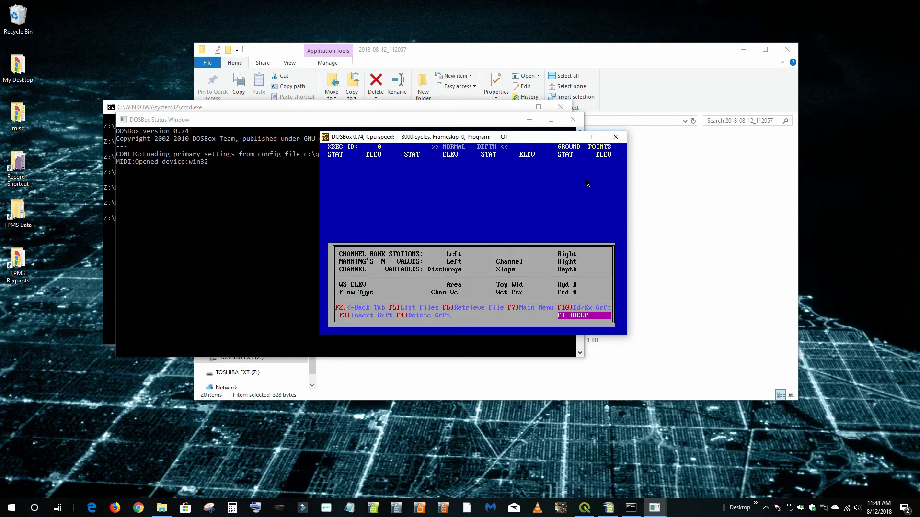
Step: Retrieve the cross-section file xsec from drive C into the Normal Depth screen
key(F6)
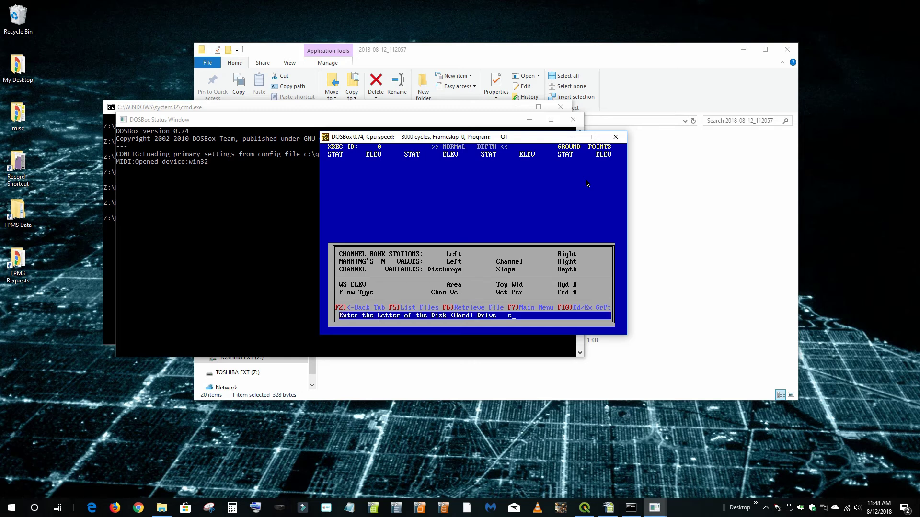
key(Return)
key(Return)
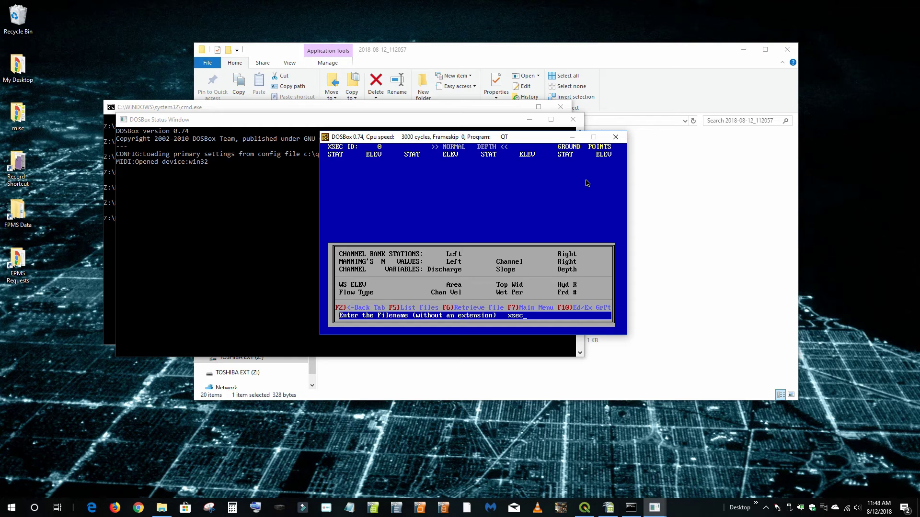
key(Return)
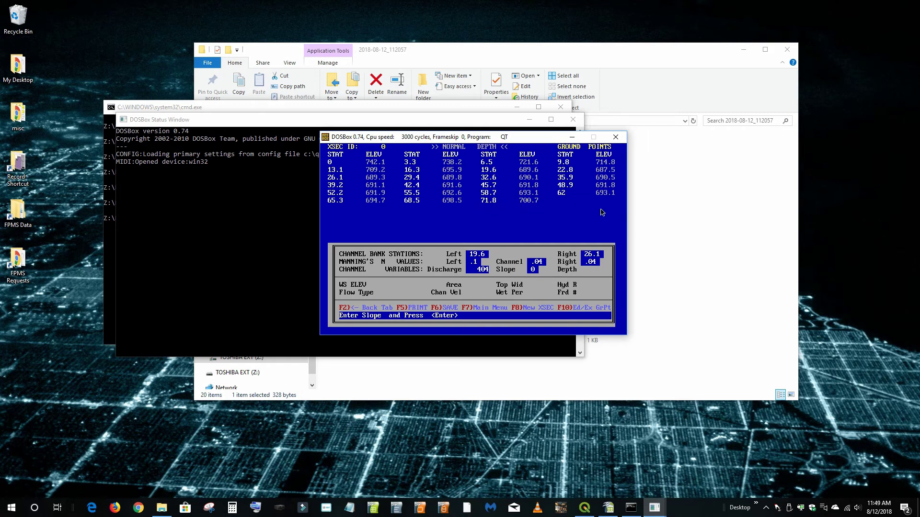
Step: Look up the calculated slope in the workbook's Worksheet sheet and bring Quick-2 up in front of it
click(608, 508)
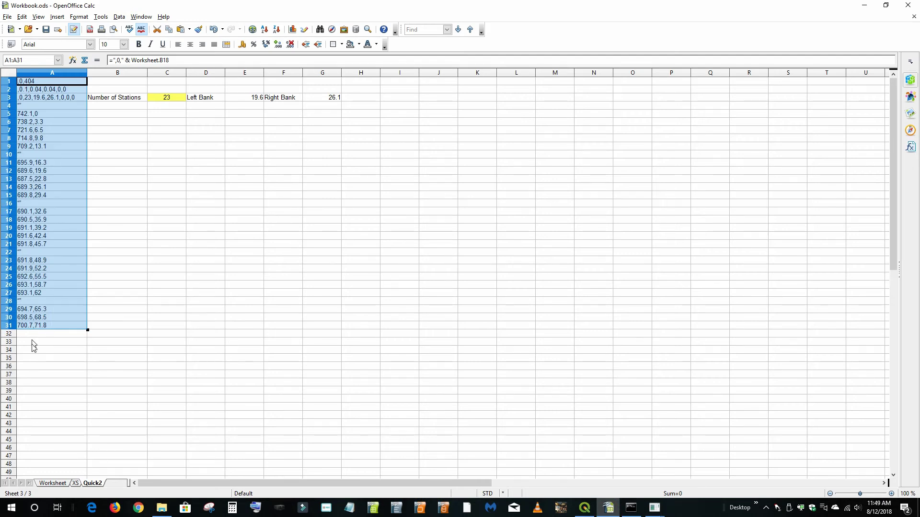
click(75, 483)
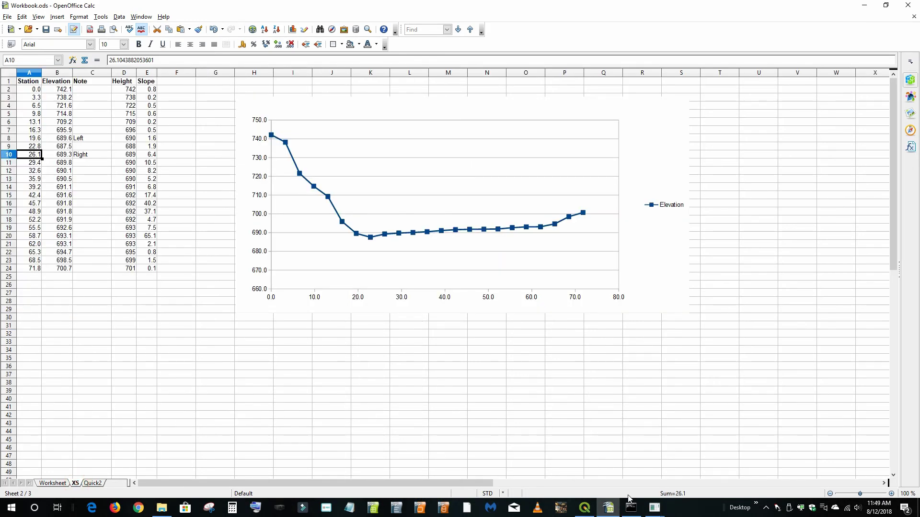
click(654, 509)
click(701, 467)
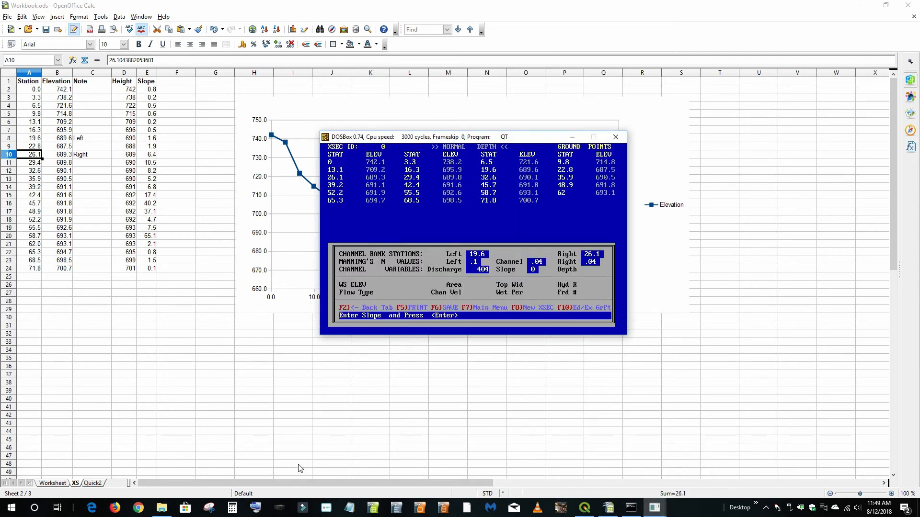
click(61, 484)
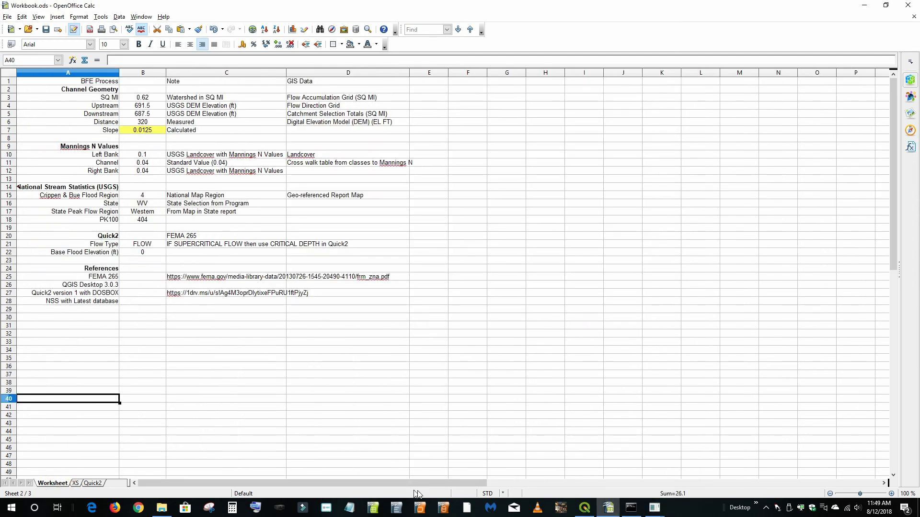
mouse_move(658, 510)
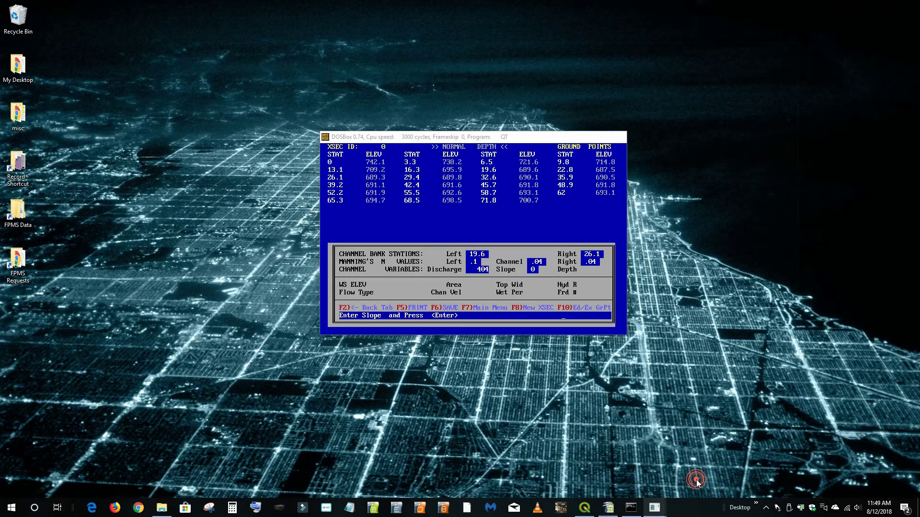
click(699, 472)
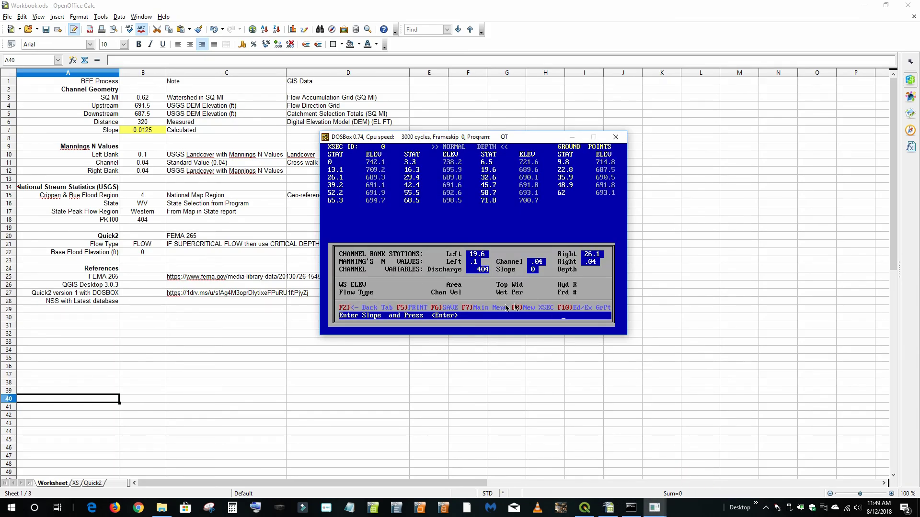
Step: Enter a channel slope of 0.0125 for the cross section and run the normal depth calculation
click(524, 138)
drag(525, 137, 536, 107)
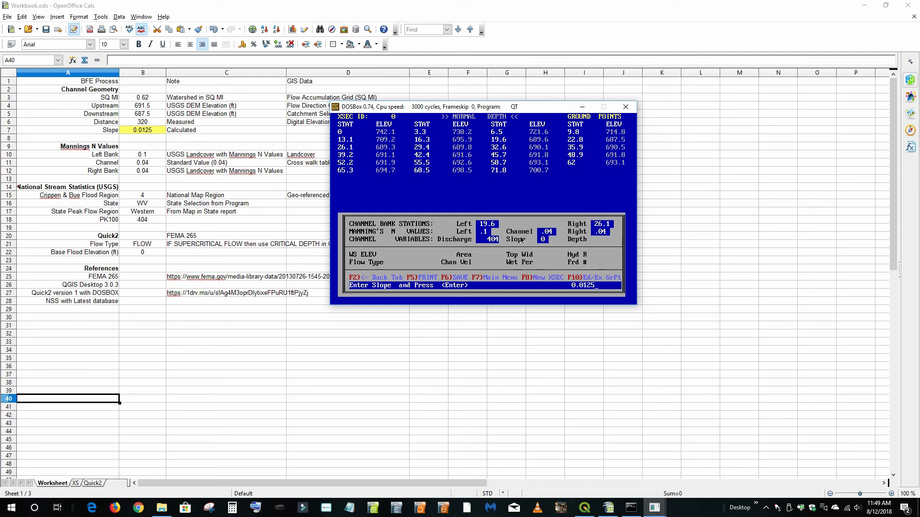
key(Return)
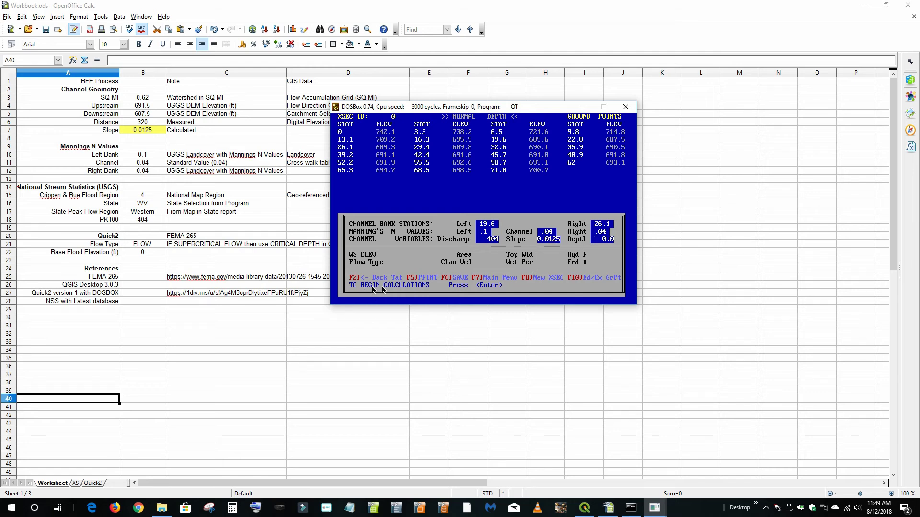
key(Return)
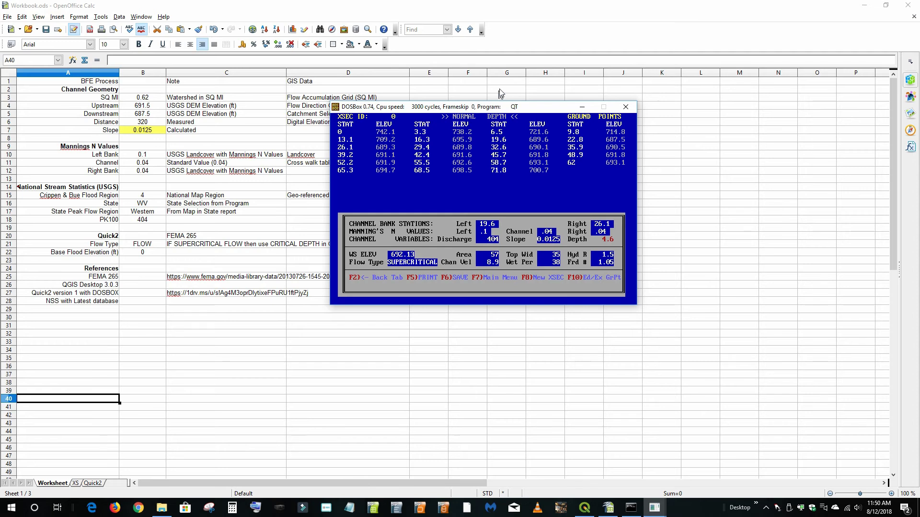
Step: Compare the Quick-2 flow type with the worksheet's Flow Type note, then close the Quick-2 session
drag(491, 107, 646, 119)
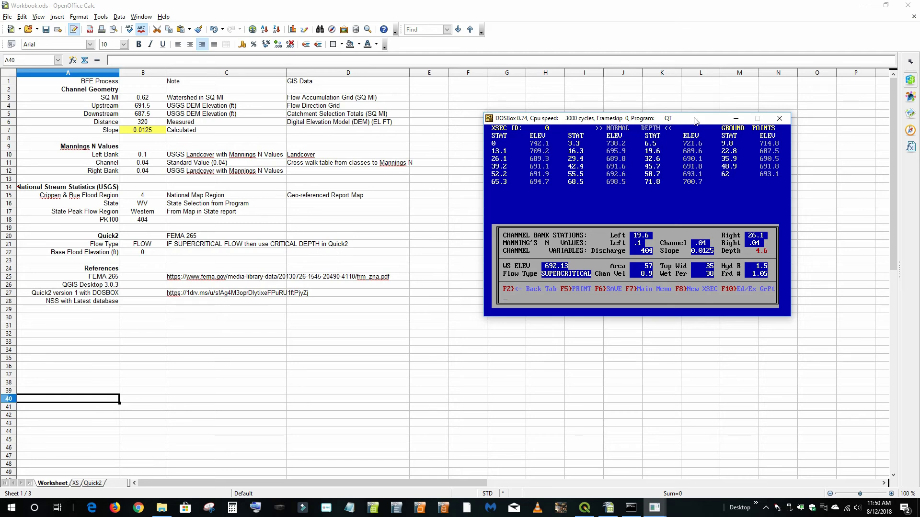
drag(696, 120, 626, 132)
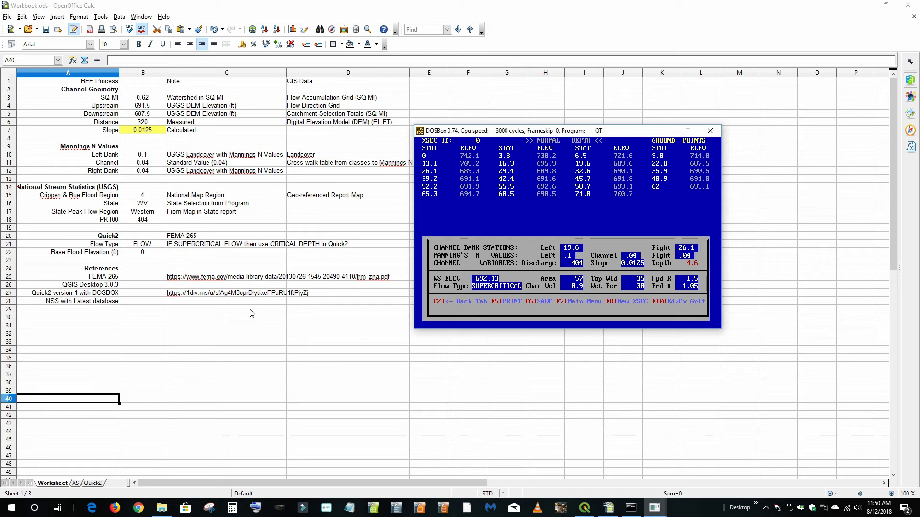
click(710, 130)
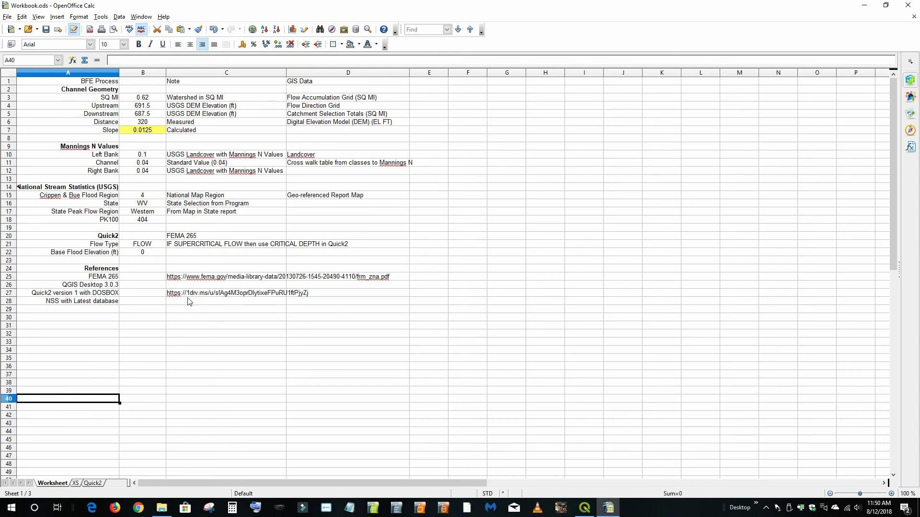
Step: Copy the FEMA 265 link from cell C25 and open the PDF in Chrome
click(215, 278)
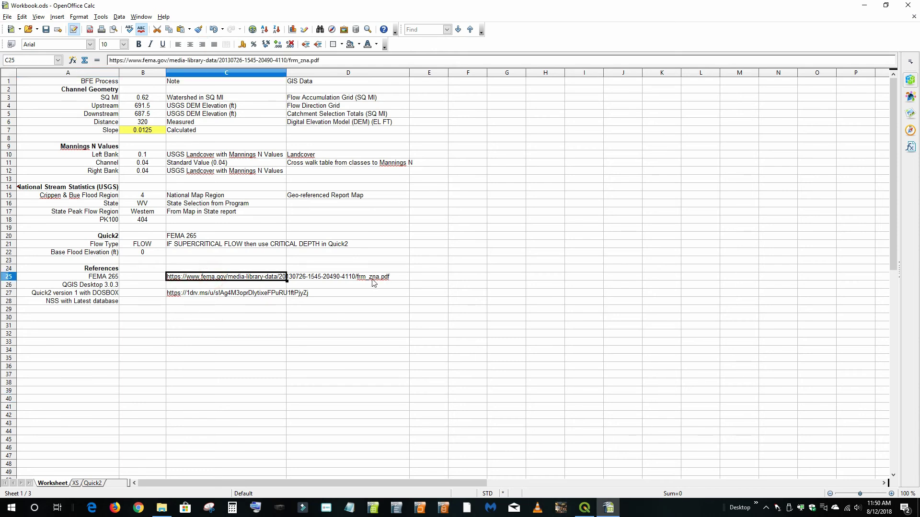
right_click(254, 277)
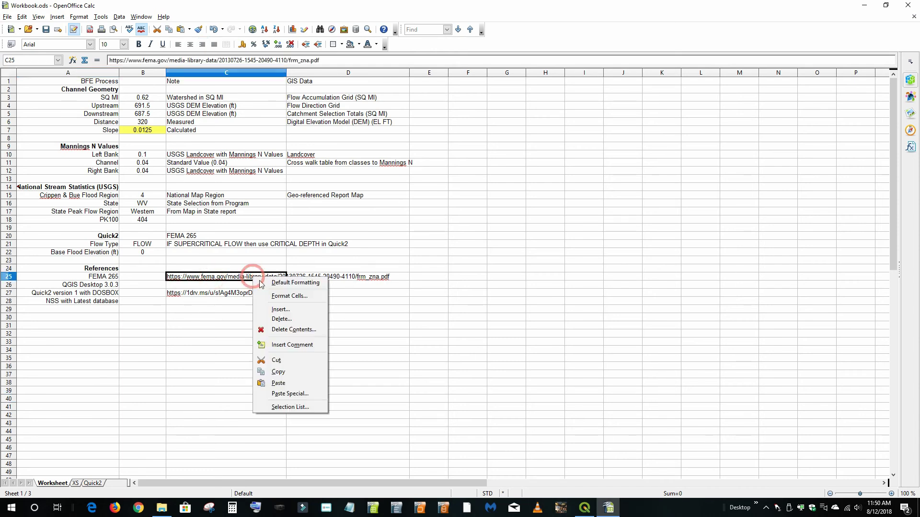
click(291, 372)
click(139, 509)
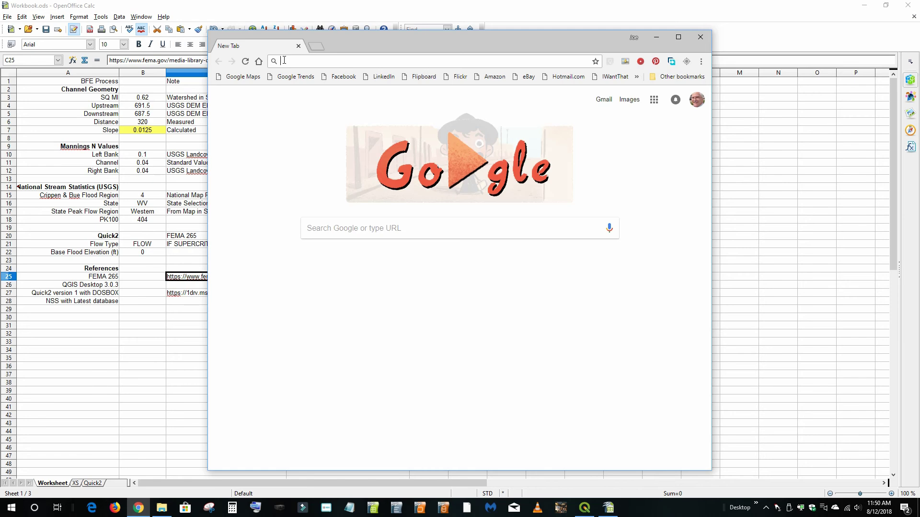
key(ctrl+v)
key(Return)
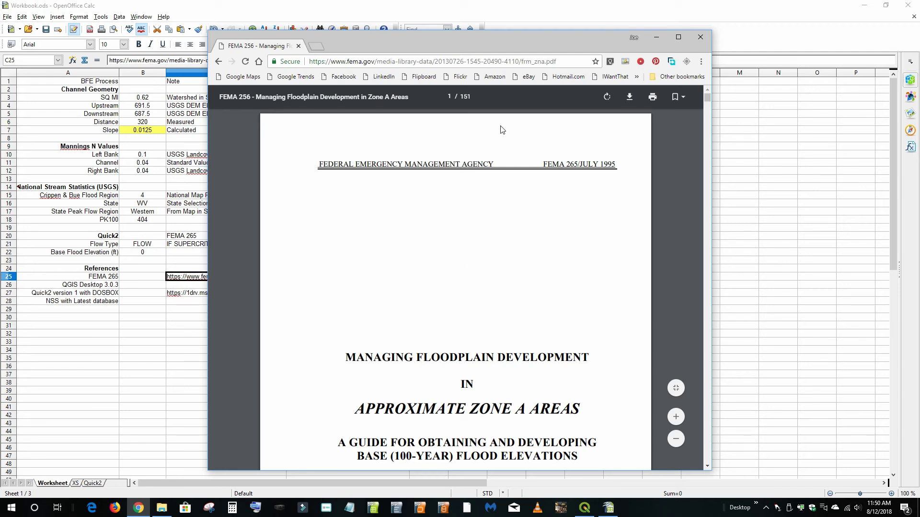
Step: Search the FEMA 265 PDF for "critical", read the Hydraulics guidance on flow classification, and close the browser
click(700, 61)
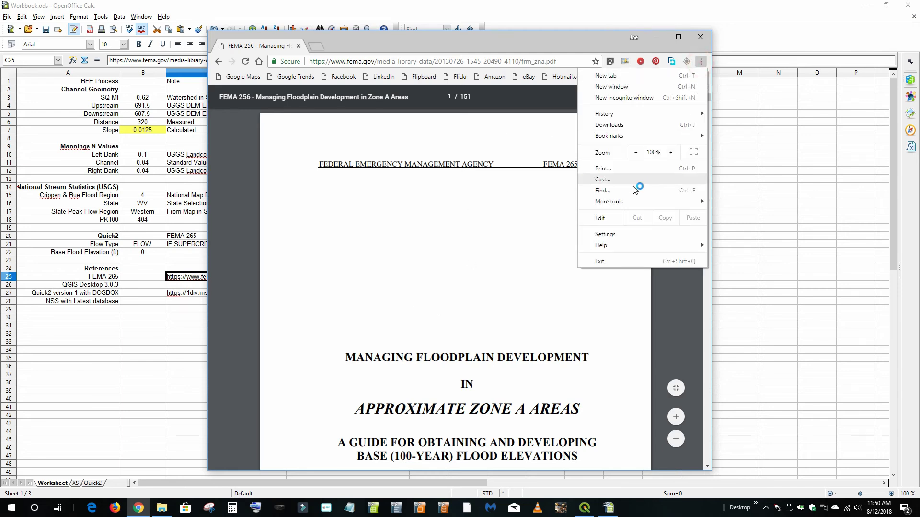
click(606, 192)
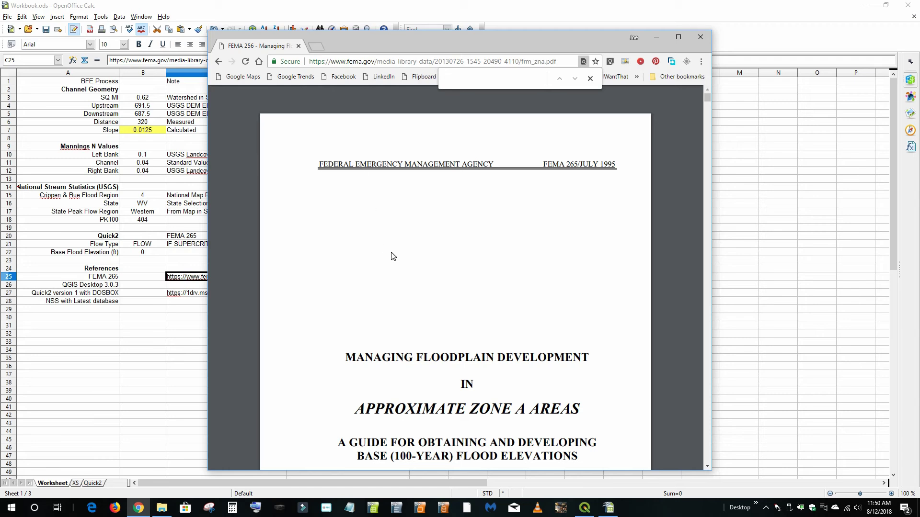
text(critical)
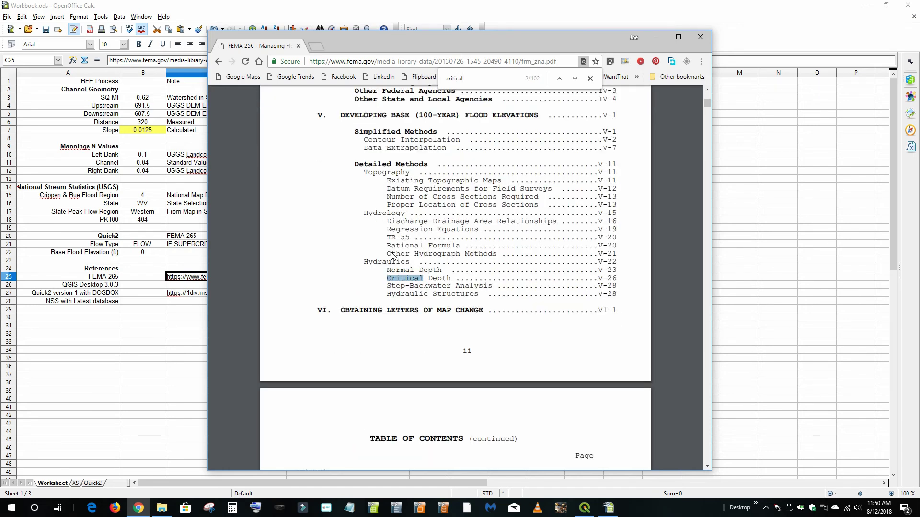
click(575, 80)
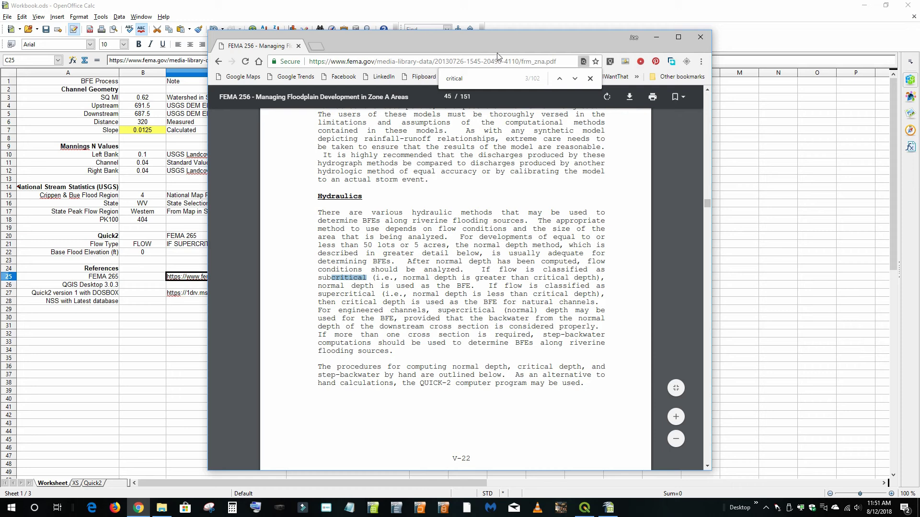
click(700, 37)
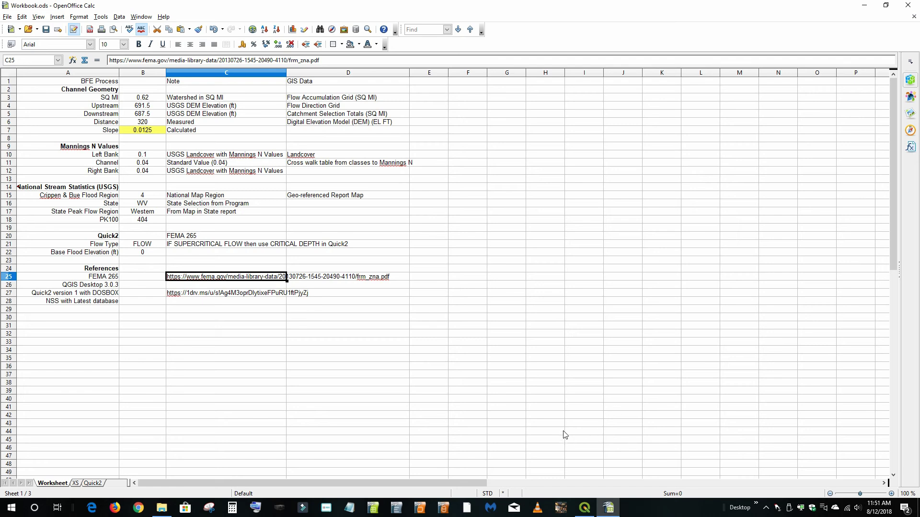
Step: Relaunch Quick-2 from ~Quick2.cmd in the request folder and move its window toward the middle of the screen
click(160, 510)
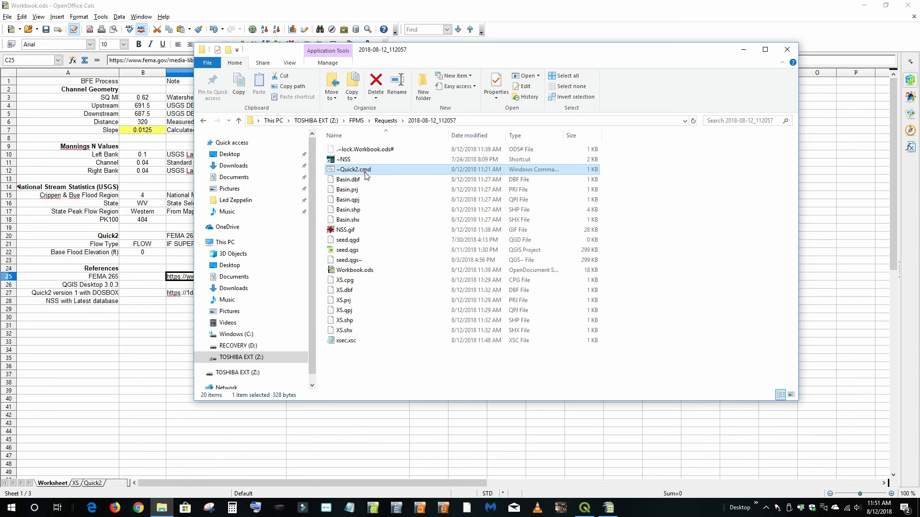
double_click(365, 174)
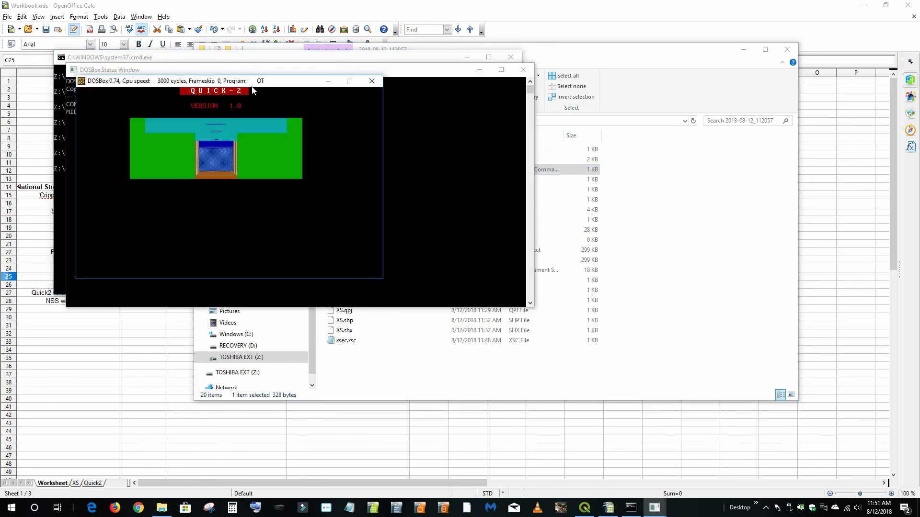
click(253, 90)
click(549, 192)
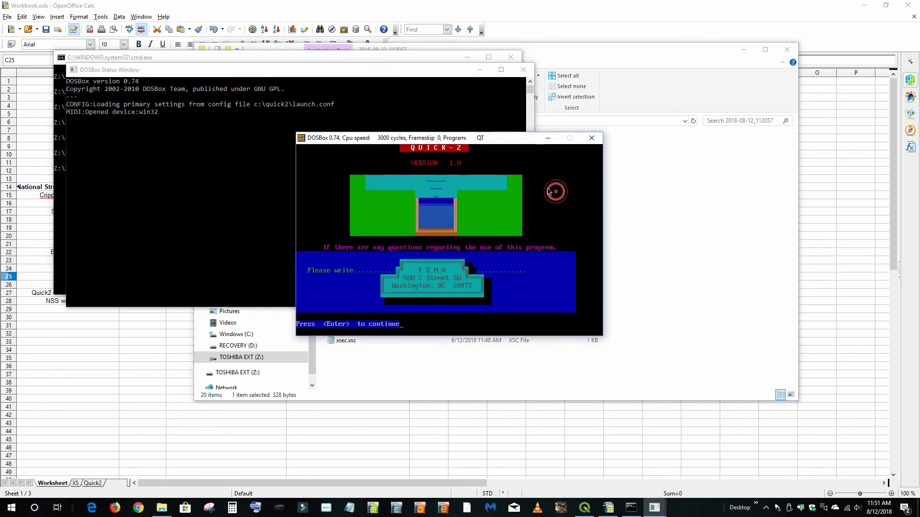
Step: Start a Critical Depth calculation for an irregular channel in Quick-2 and retrieve the xsec cross-section file
key(Return)
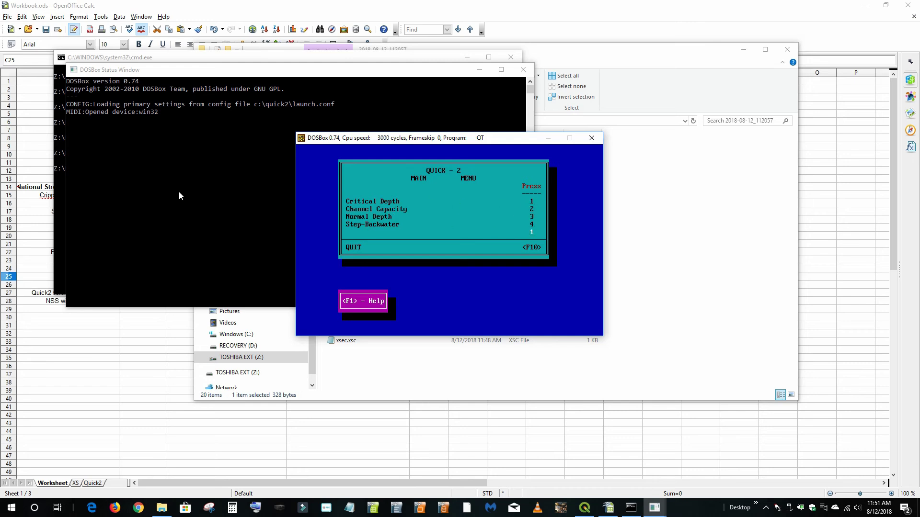
text(1)
key(Return)
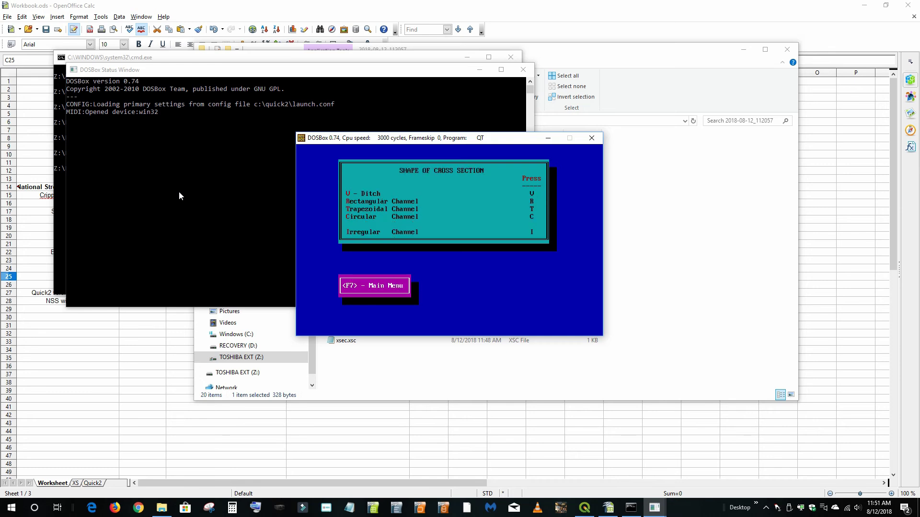
key(i)
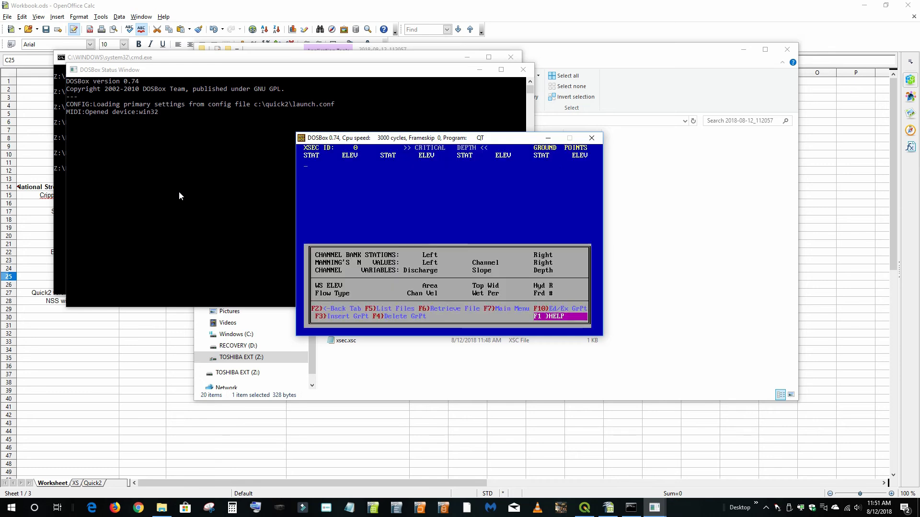
key(F6)
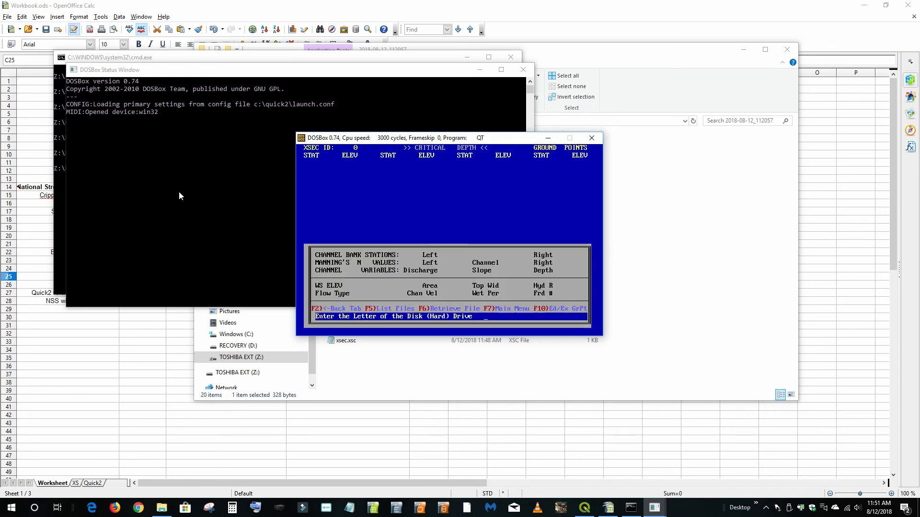
key(Return)
key(Return)
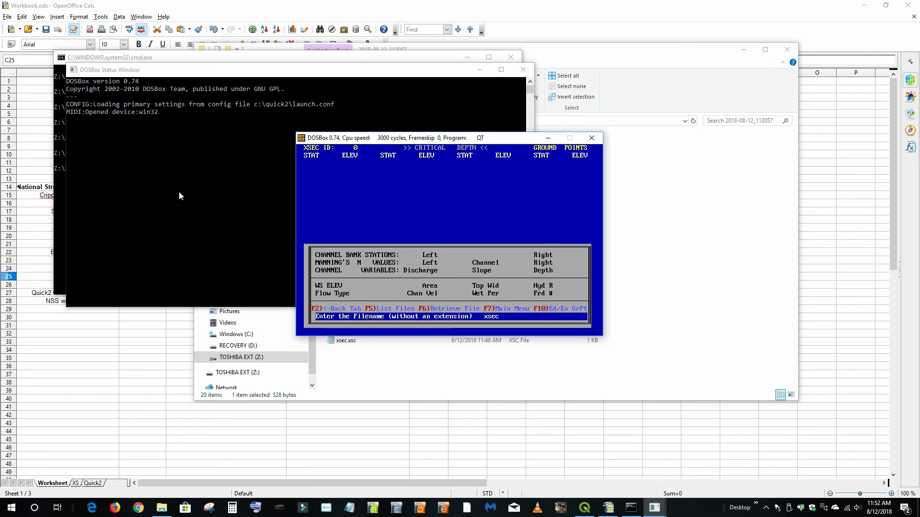
key(Return)
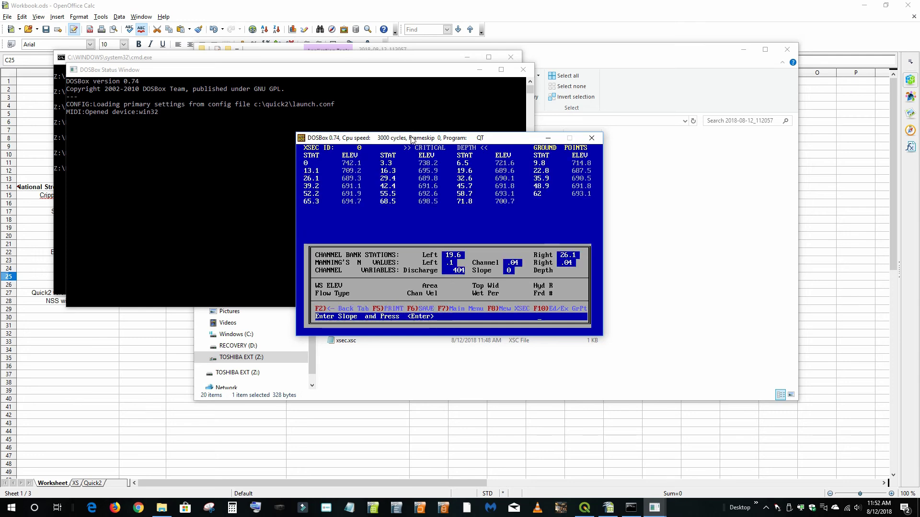
Step: Clear the console windows off the worksheet, then compute critical depth with a slope of .0125
drag(408, 137, 473, 146)
click(481, 72)
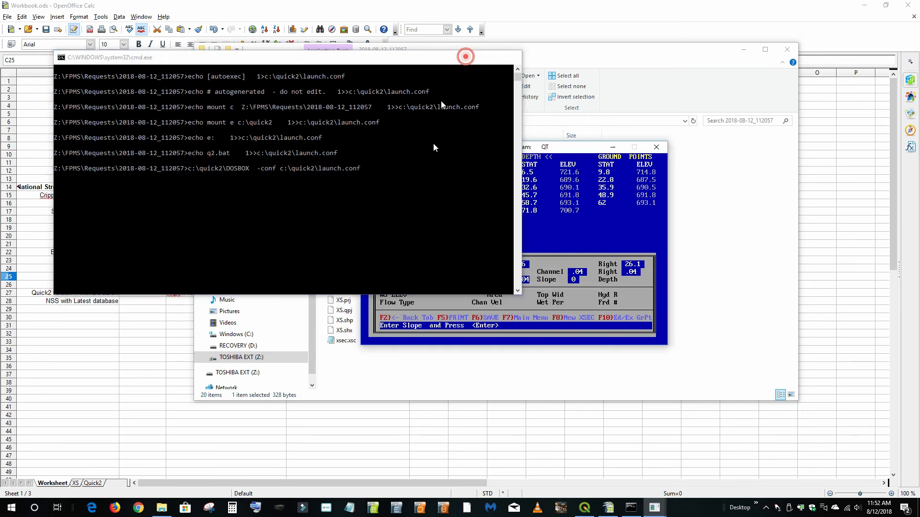
click(466, 56)
drag(474, 147, 532, 158)
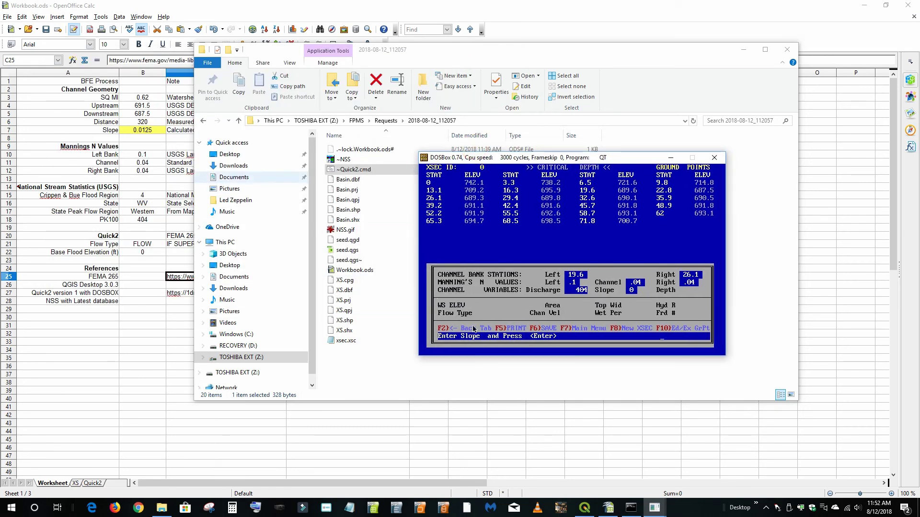
click(629, 160)
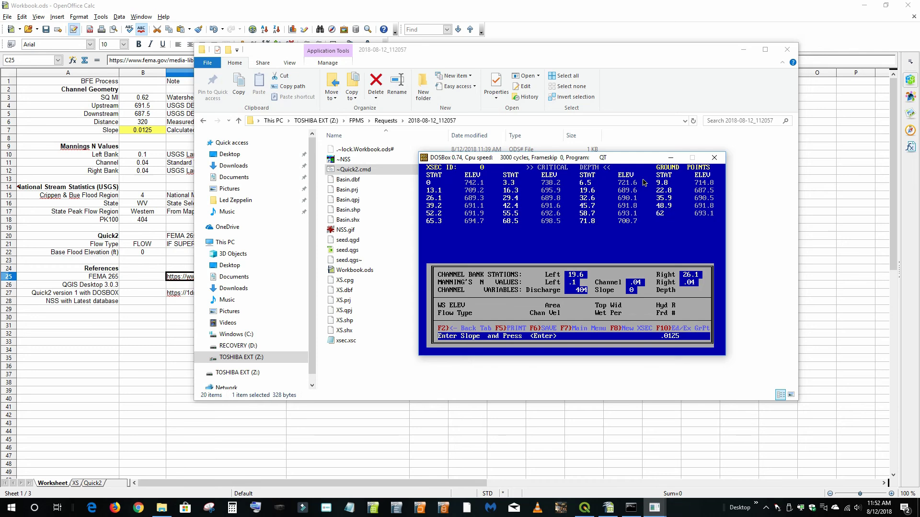
key(Return)
key(Return)
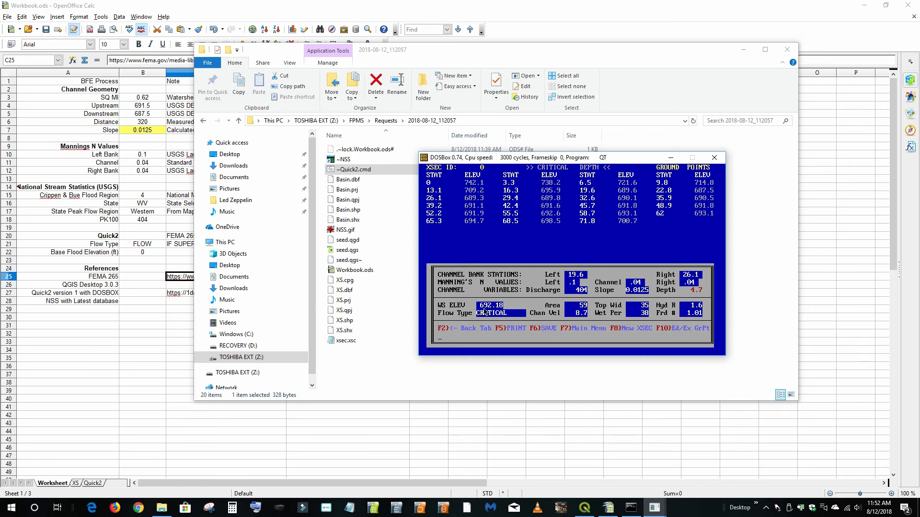
Step: Record a Base Flood Elevation of 692.18 and a Flow Type of CRITICAL in the worksheet's Quick2 section
click(146, 326)
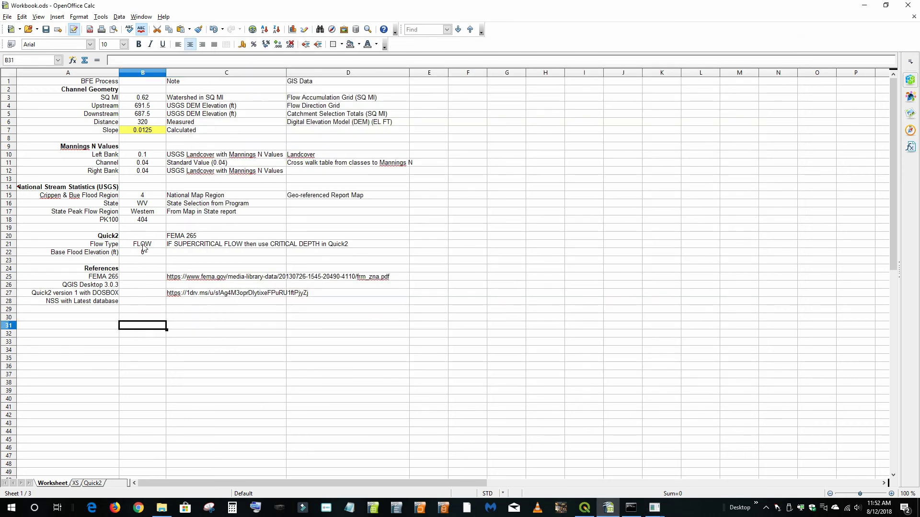
click(142, 253)
text(692.18)
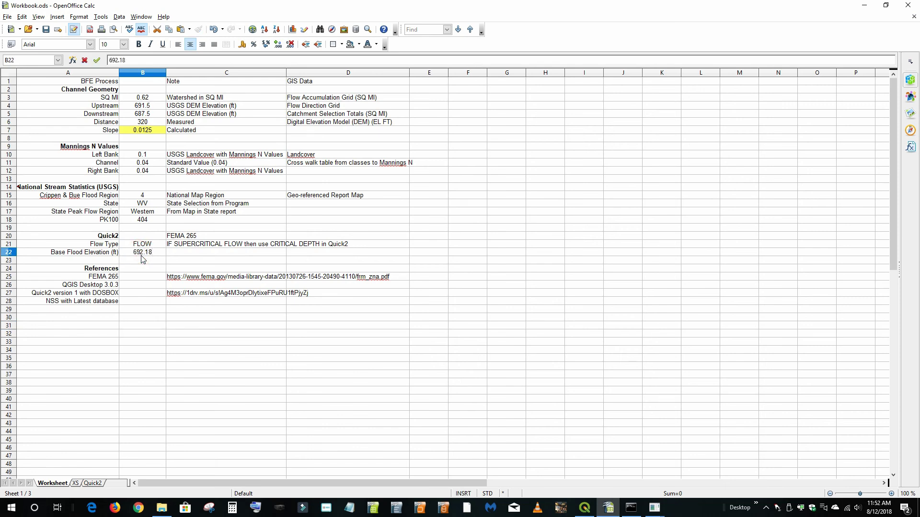
click(101, 338)
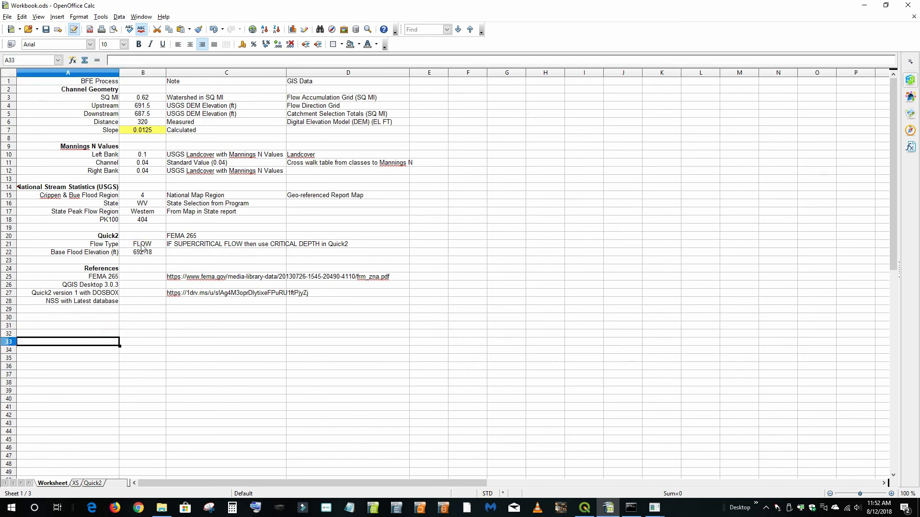
click(142, 245)
text(CRITICAL)
click(155, 449)
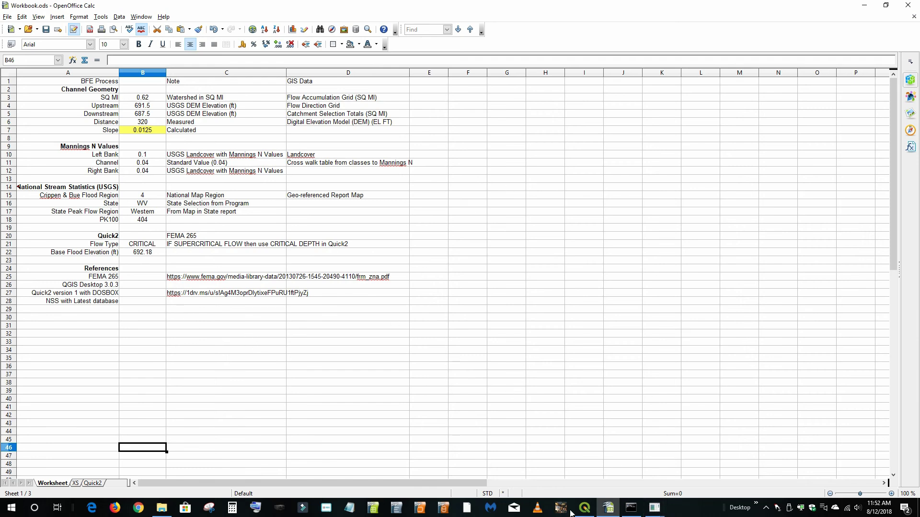
Step: Close the command window, bring the Quick-2 results forward, and capture only that window with PrintKey 2000
click(631, 507)
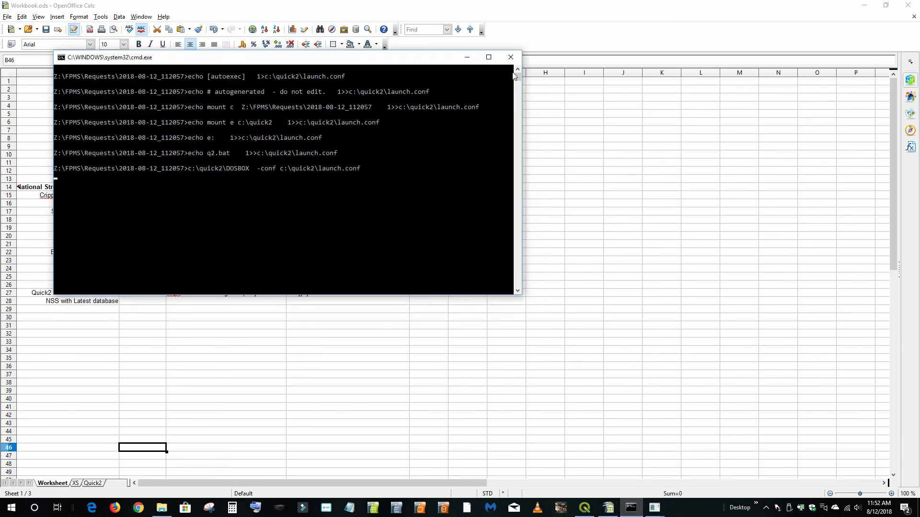
click(510, 57)
mouse_move(631, 507)
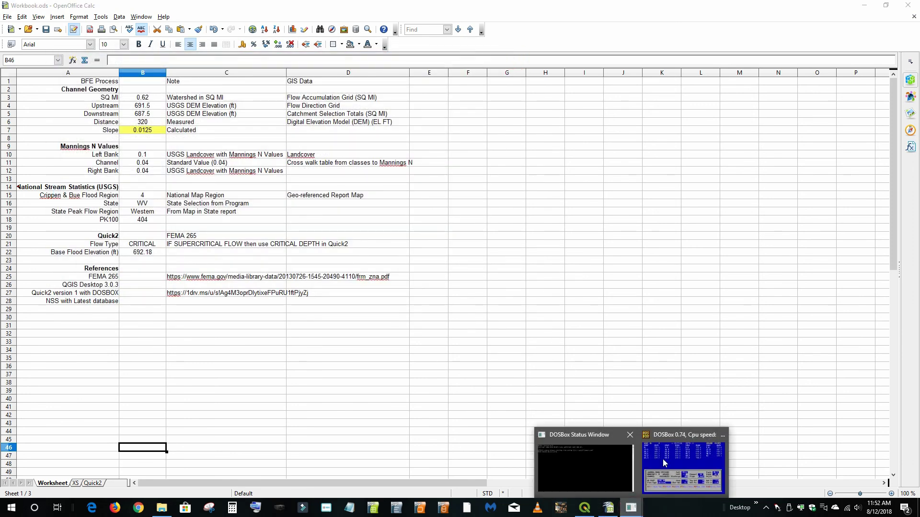
click(680, 464)
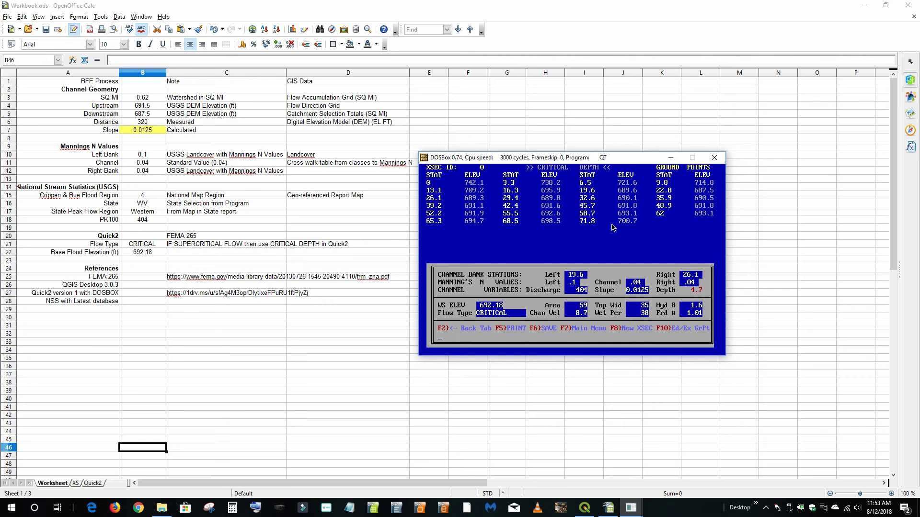
key(Print)
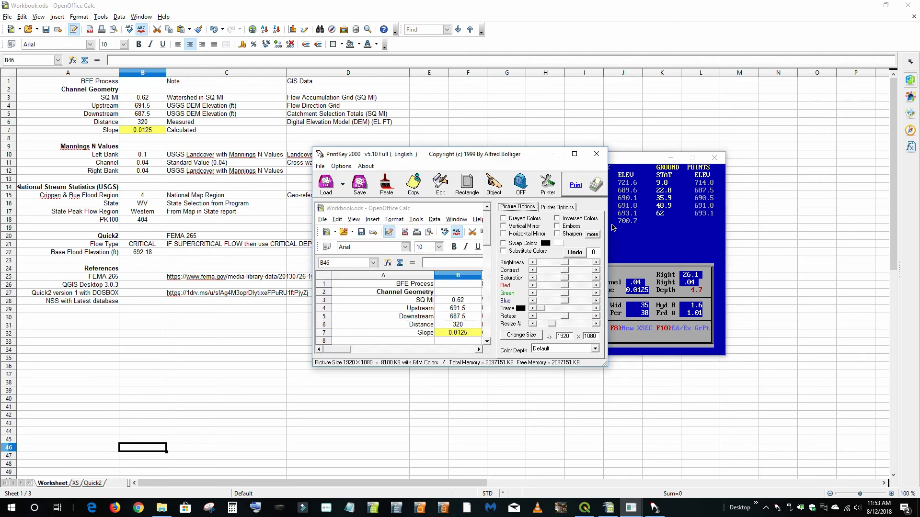
click(499, 185)
key(Print)
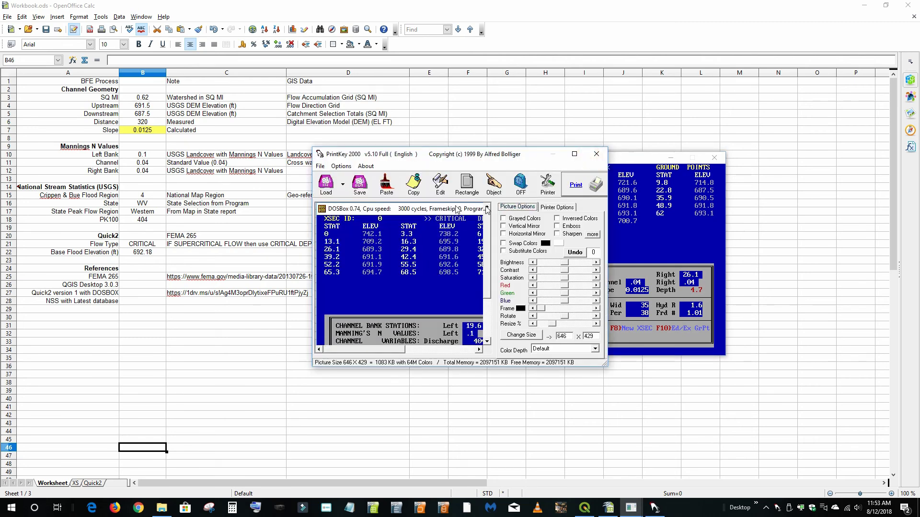
Step: Save the capture as Quick2 in the 2018-08-12_112057 request folder, then close PrintKey and Quick-2
click(355, 188)
drag(386, 450, 326, 430)
text(Quick2)
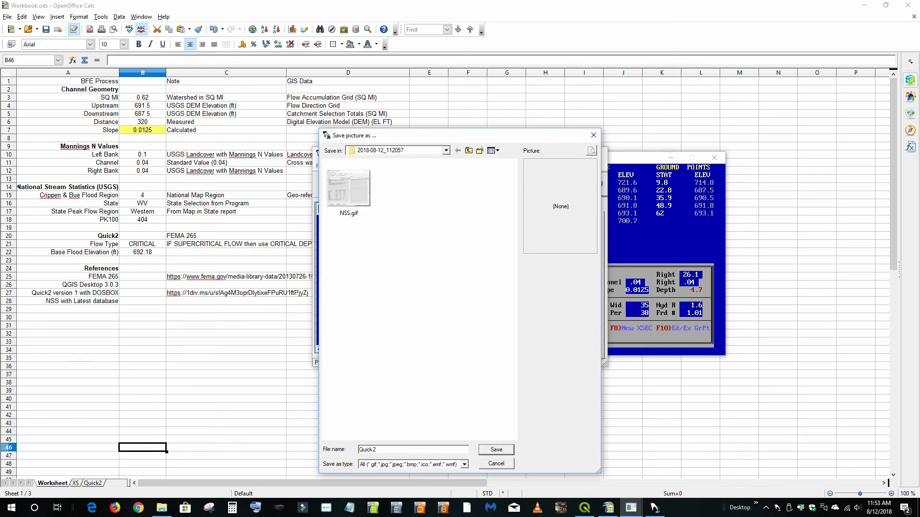
key(Return)
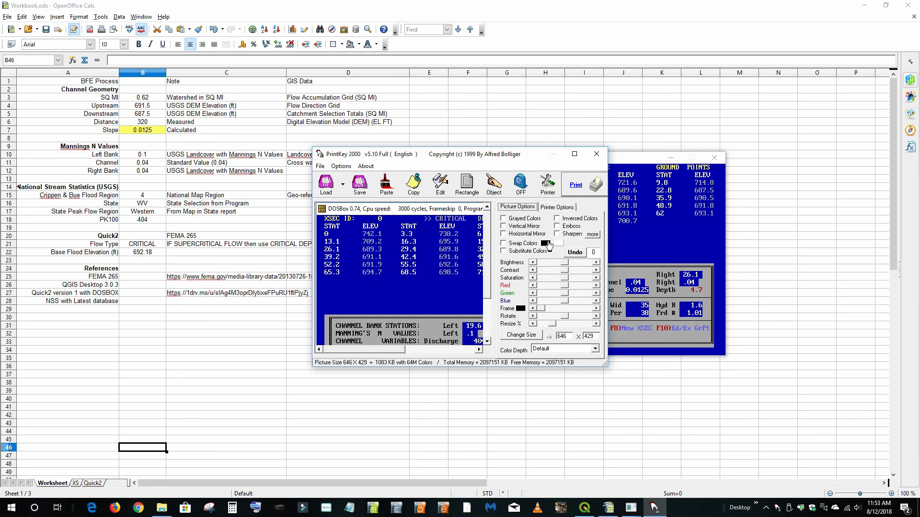
click(597, 153)
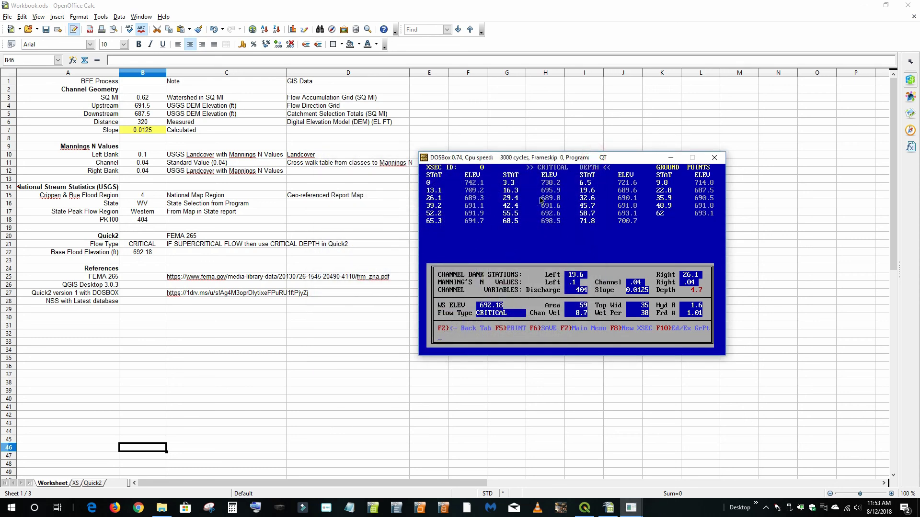
click(714, 158)
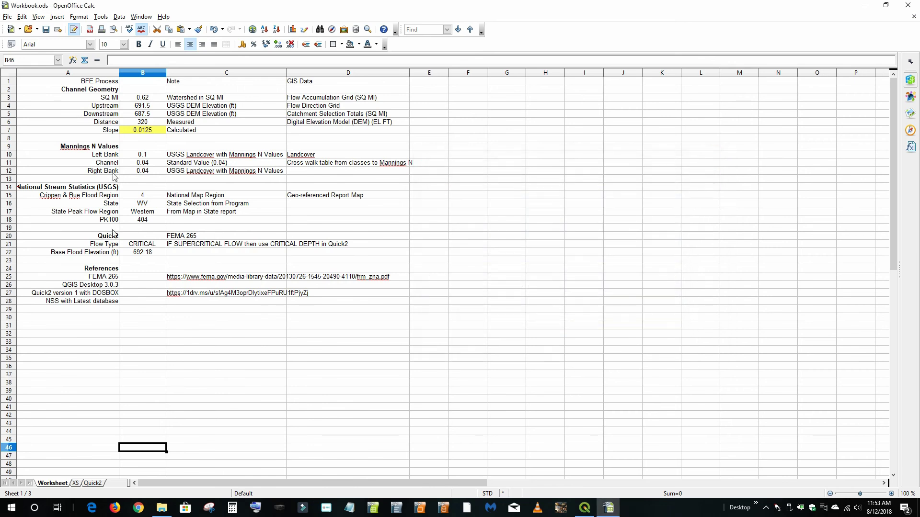
Step: Look over the XS and Quick2 sheets, return to the Worksheet sheet, and save the workbook
click(75, 483)
click(92, 484)
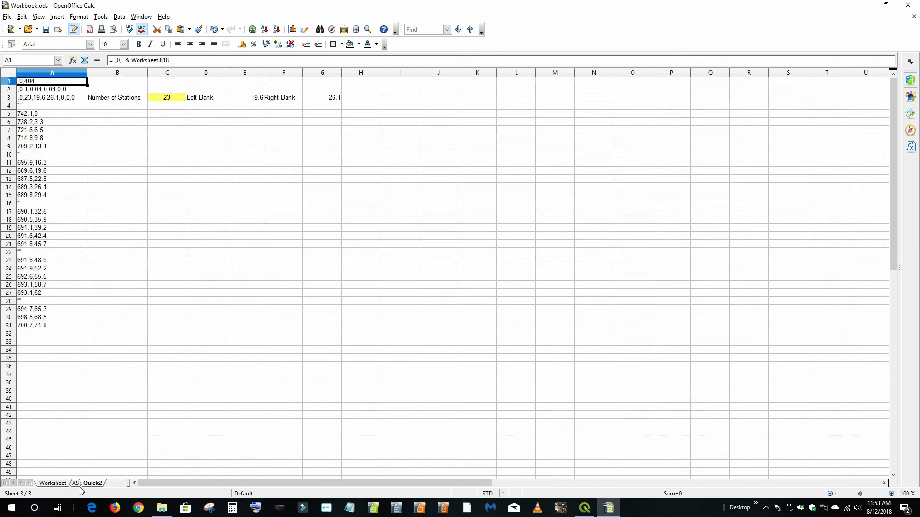
click(61, 483)
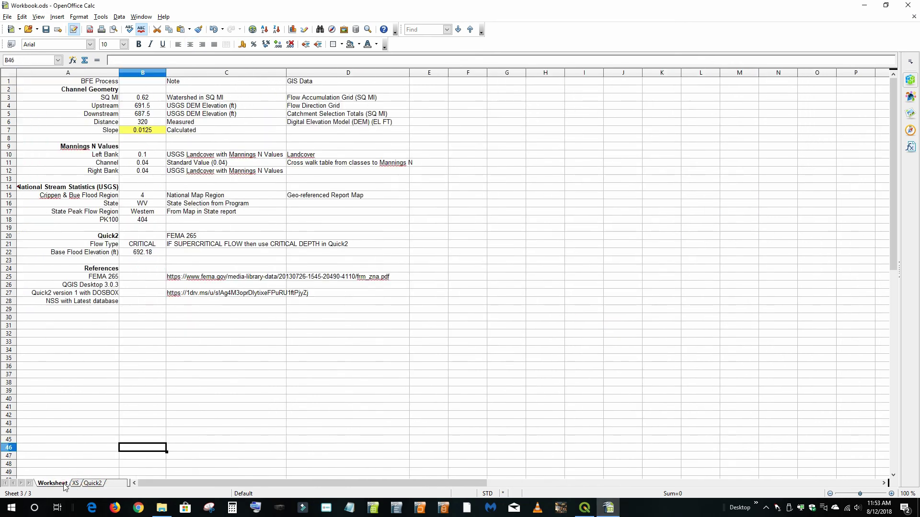
click(46, 29)
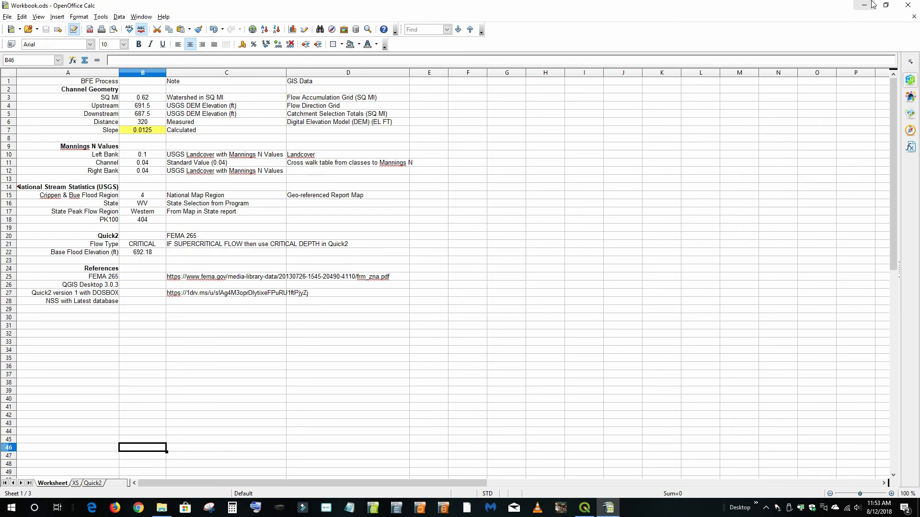
Step: Restore the workbook window to a smaller size and arrange it side by side with the request folder window
click(885, 4)
drag(370, 26, 593, 22)
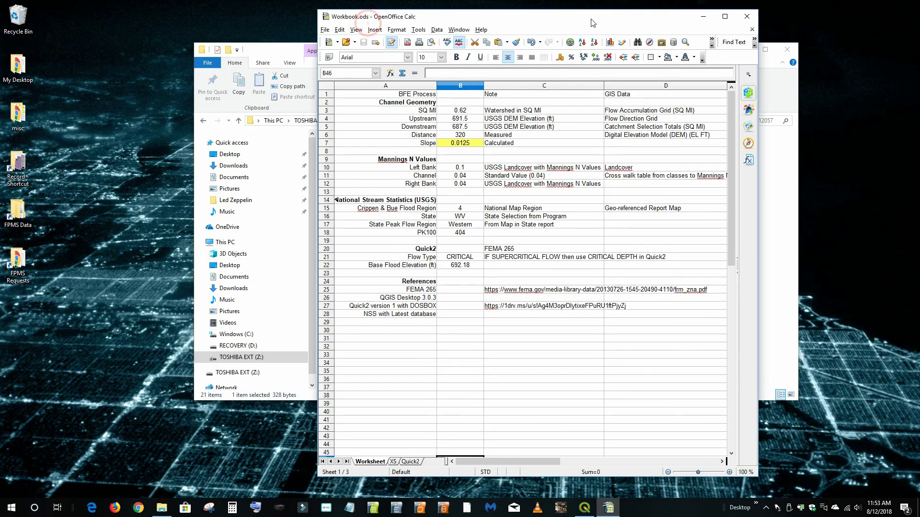
drag(482, 22, 577, 59)
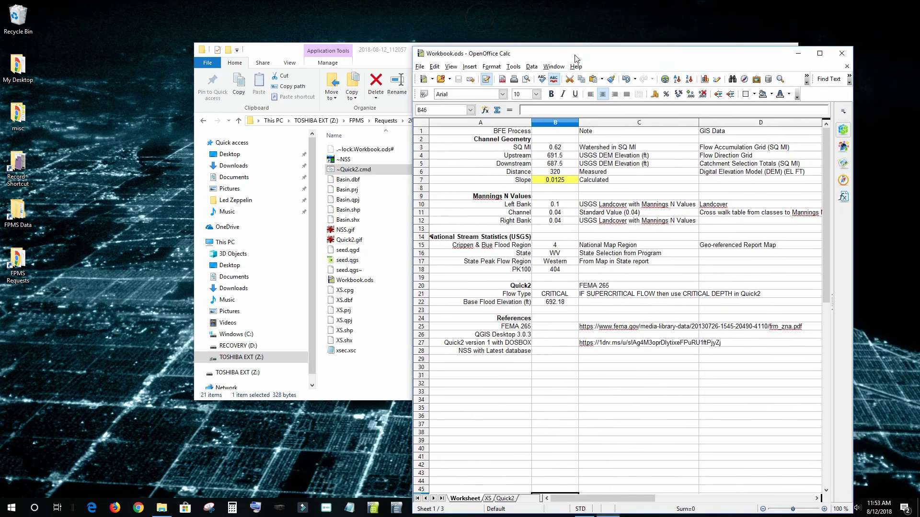
click(370, 66)
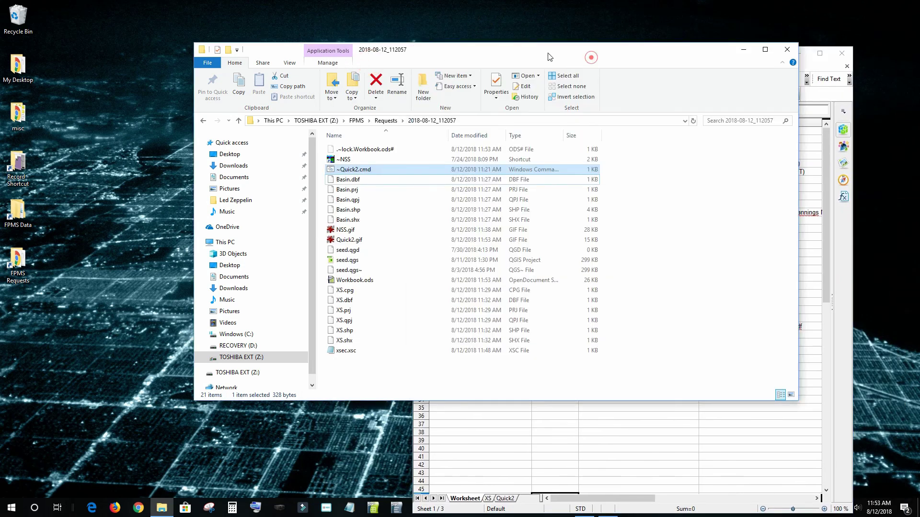
drag(623, 60, 446, 36)
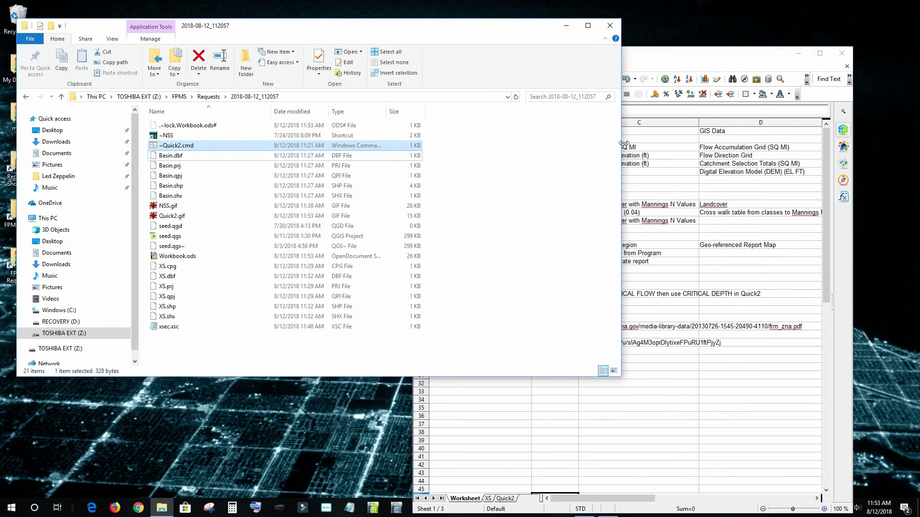
drag(603, 141, 461, 141)
drag(662, 60, 670, 37)
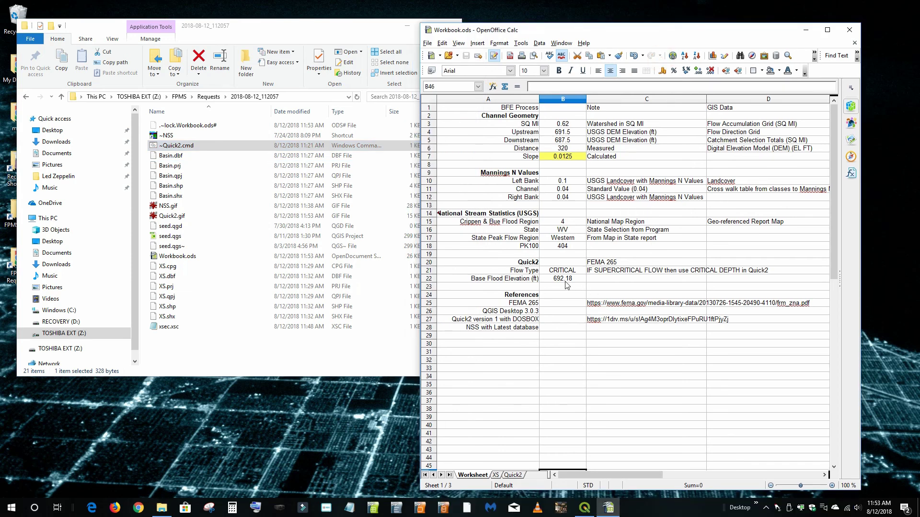
Step: Switch to QGIS, close the Profile Tool, and display the DEM_Elevation layer in place of Mannigs N
click(585, 509)
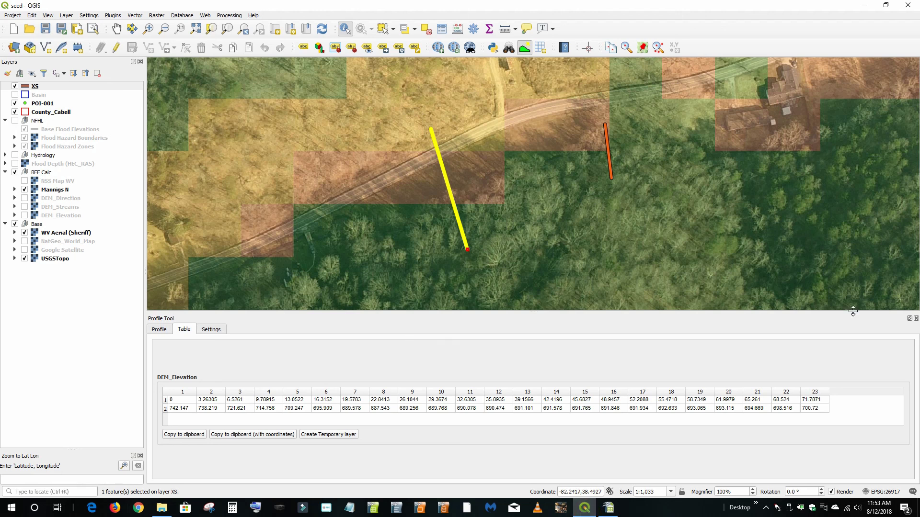
double_click(339, 315)
click(24, 190)
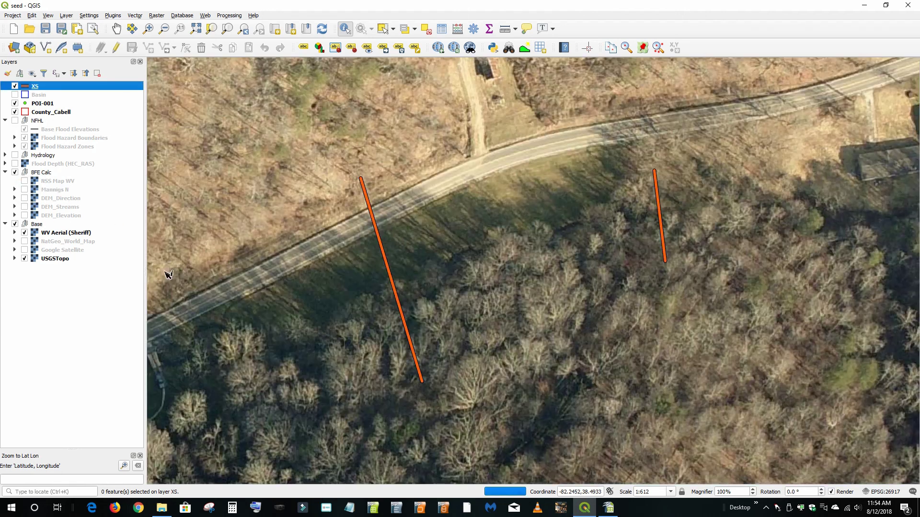
click(25, 217)
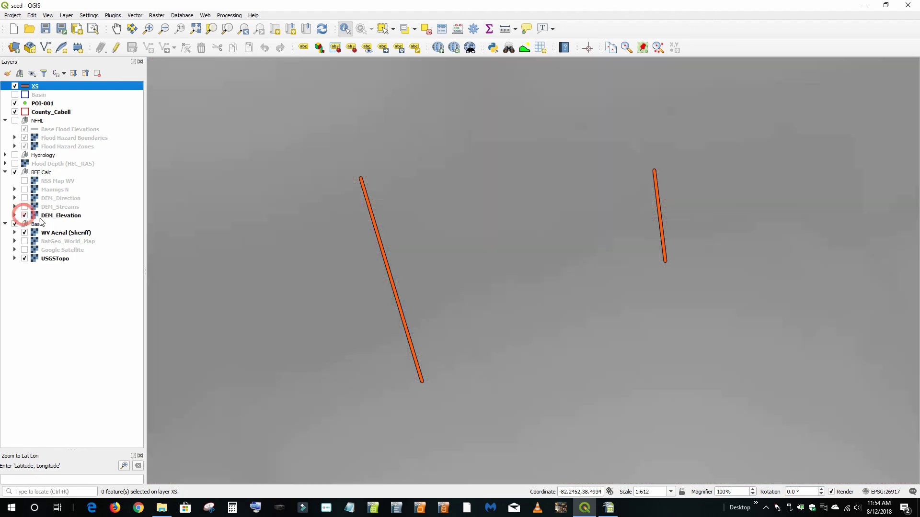
Step: Set the DEM_Elevation layer's global opacity to 48% and its contrast enhancement to Clip to MinMax
double_click(54, 215)
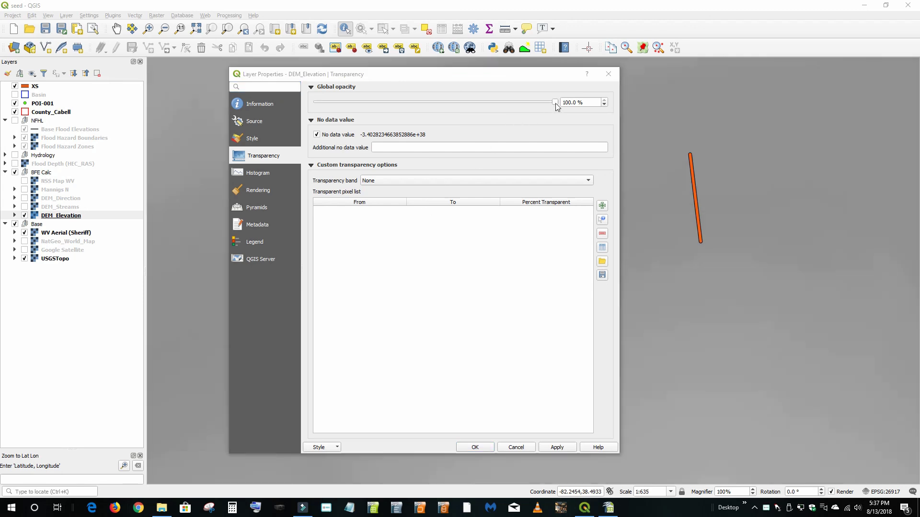
drag(555, 102, 431, 107)
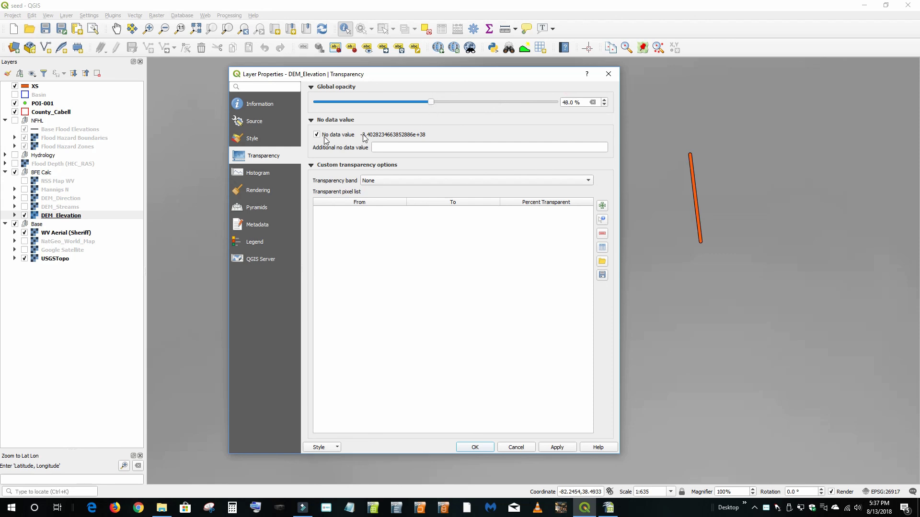
click(249, 138)
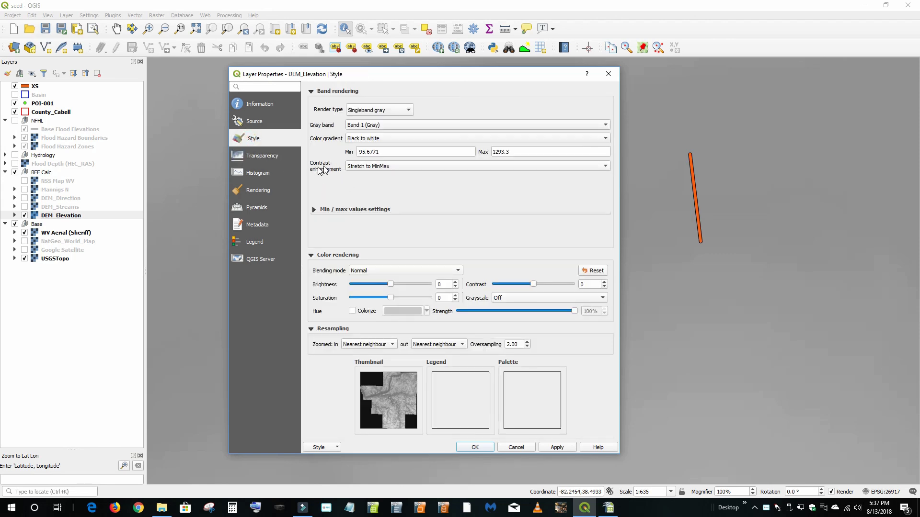
click(372, 170)
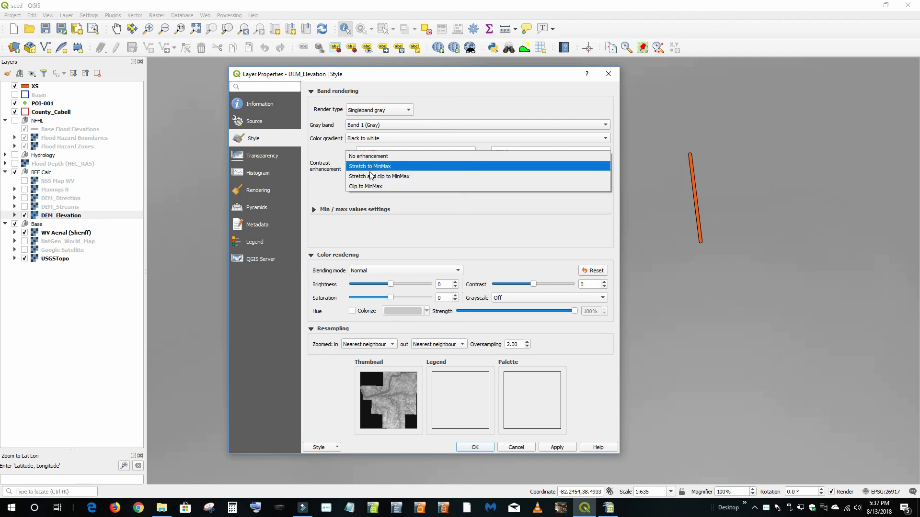
click(368, 187)
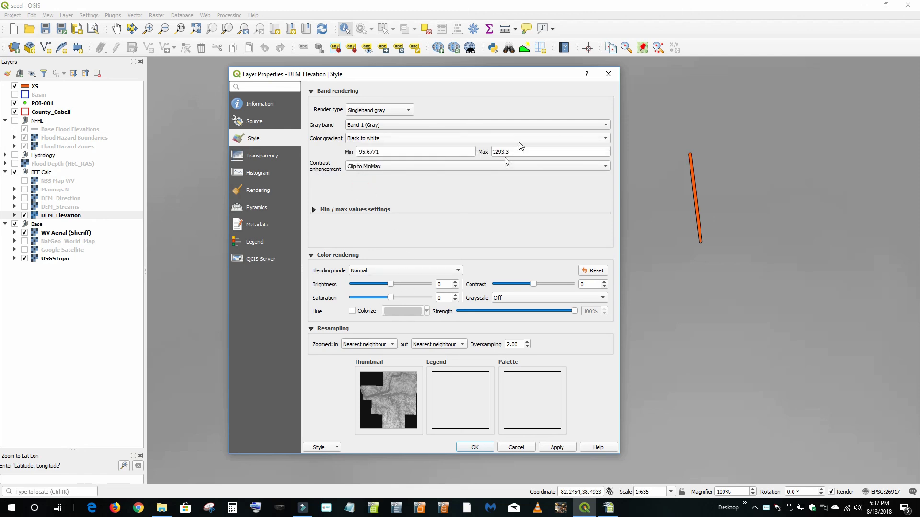
Step: Set the DEM_Elevation maximum to the workbook's base flood elevation, 692.18, and apply it with hue colorizing enabled
click(609, 507)
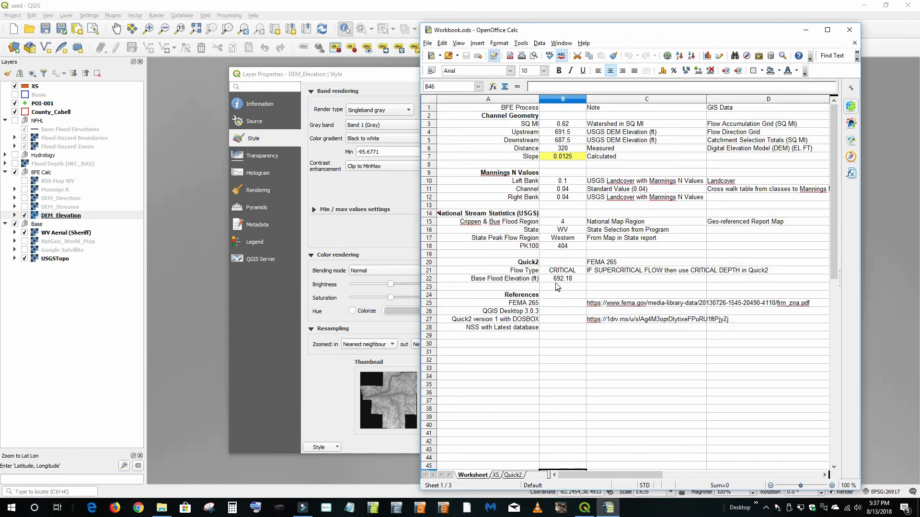
click(362, 186)
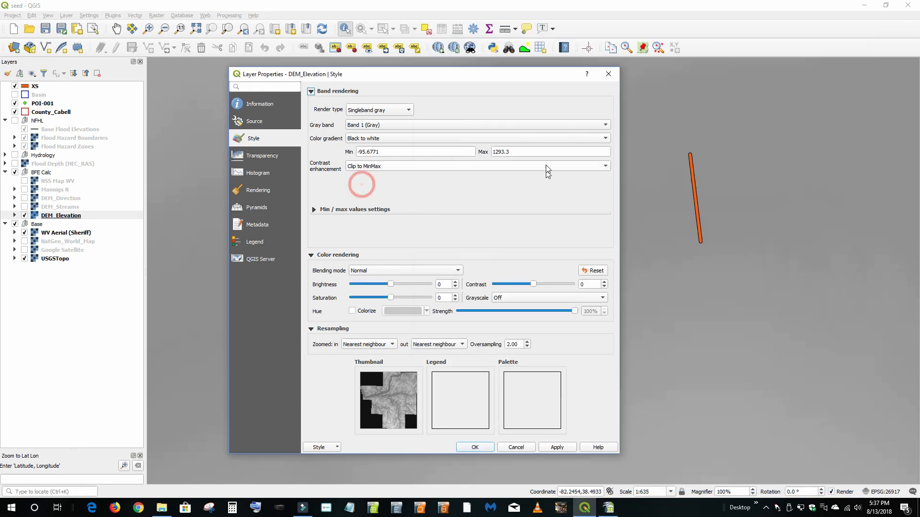
text(692.18)
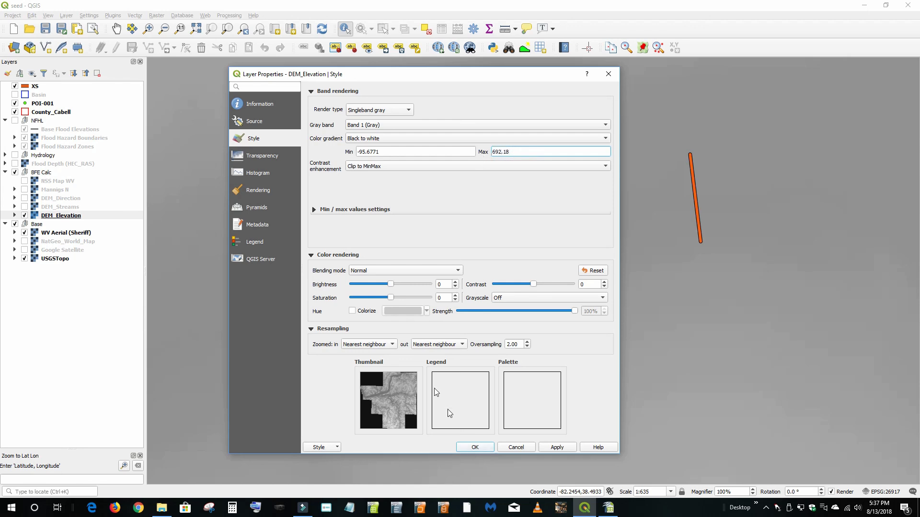
click(352, 312)
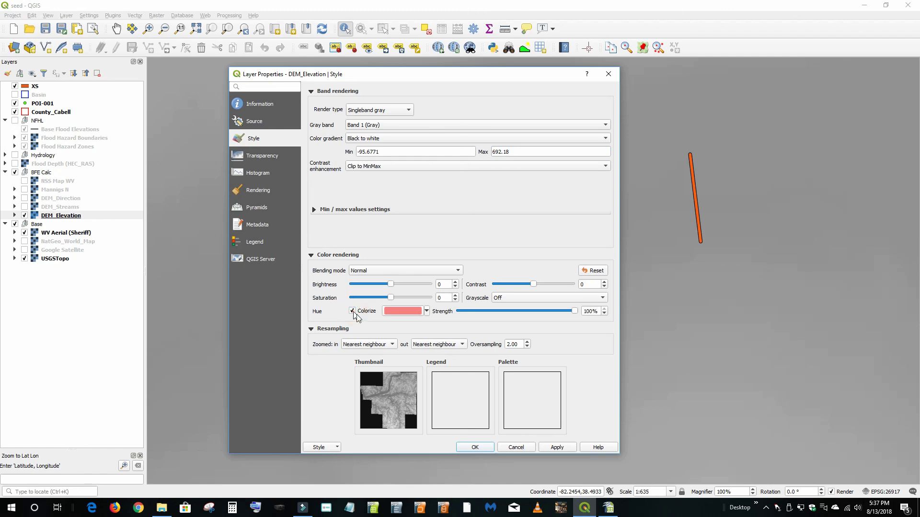
click(480, 447)
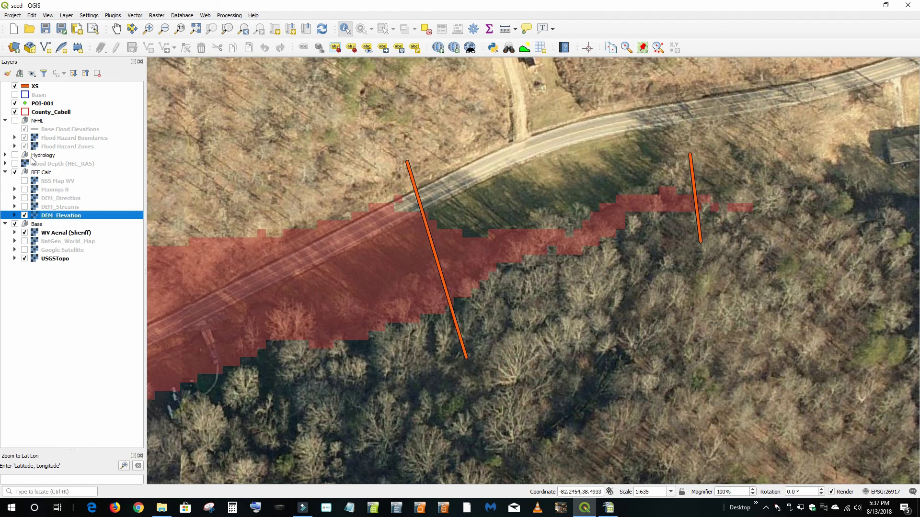
Step: Show the NFHL group and lower the Flood Hazard Zones layer's global opacity to 14.9%
click(15, 121)
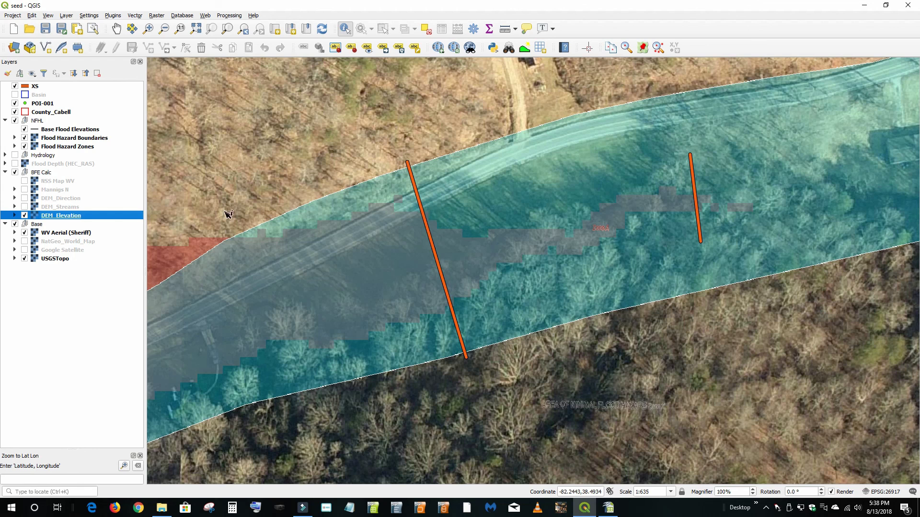
click(36, 122)
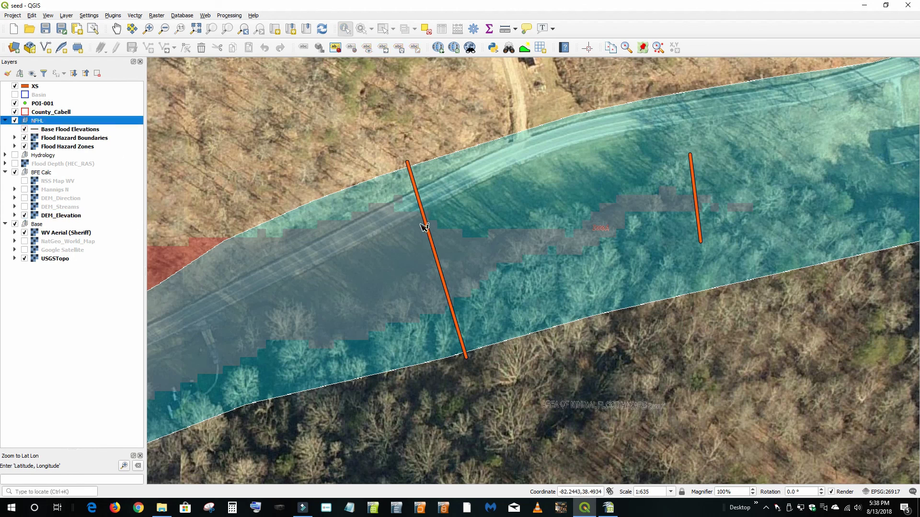
right_click(65, 121)
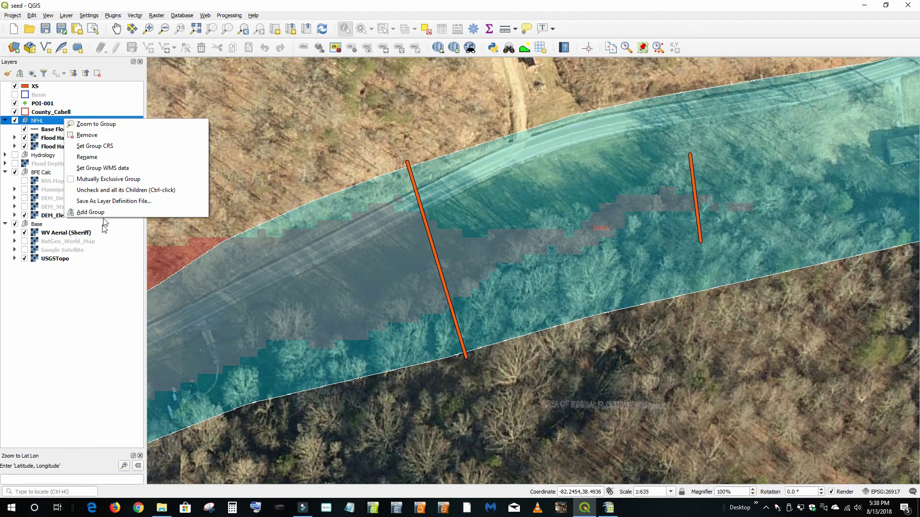
click(49, 154)
right_click(56, 150)
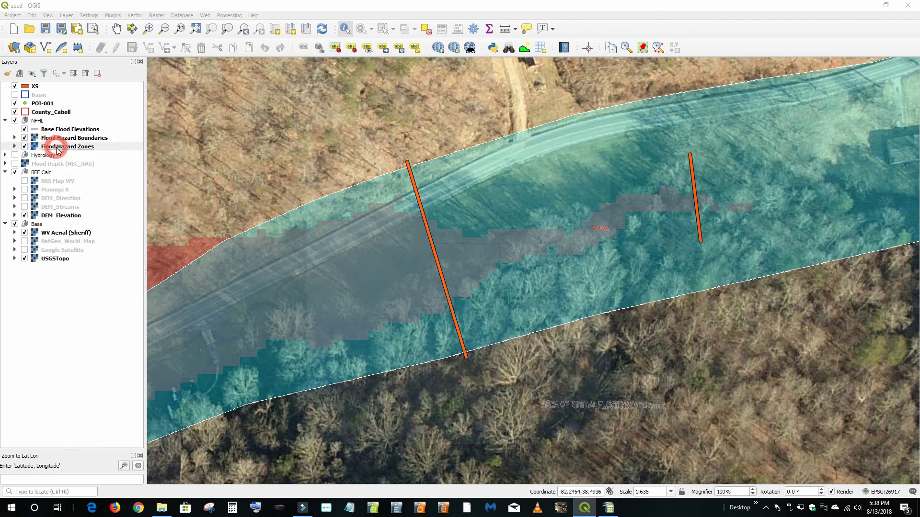
click(262, 156)
drag(556, 102, 352, 102)
click(481, 445)
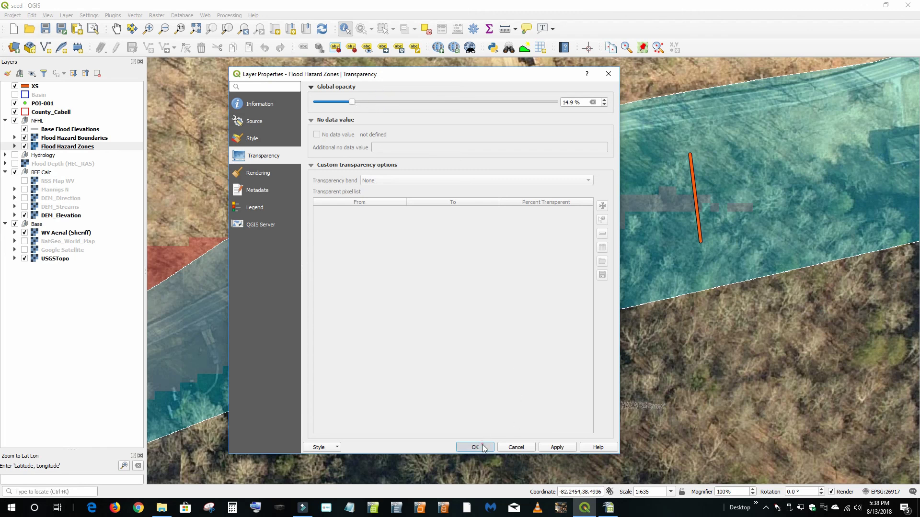